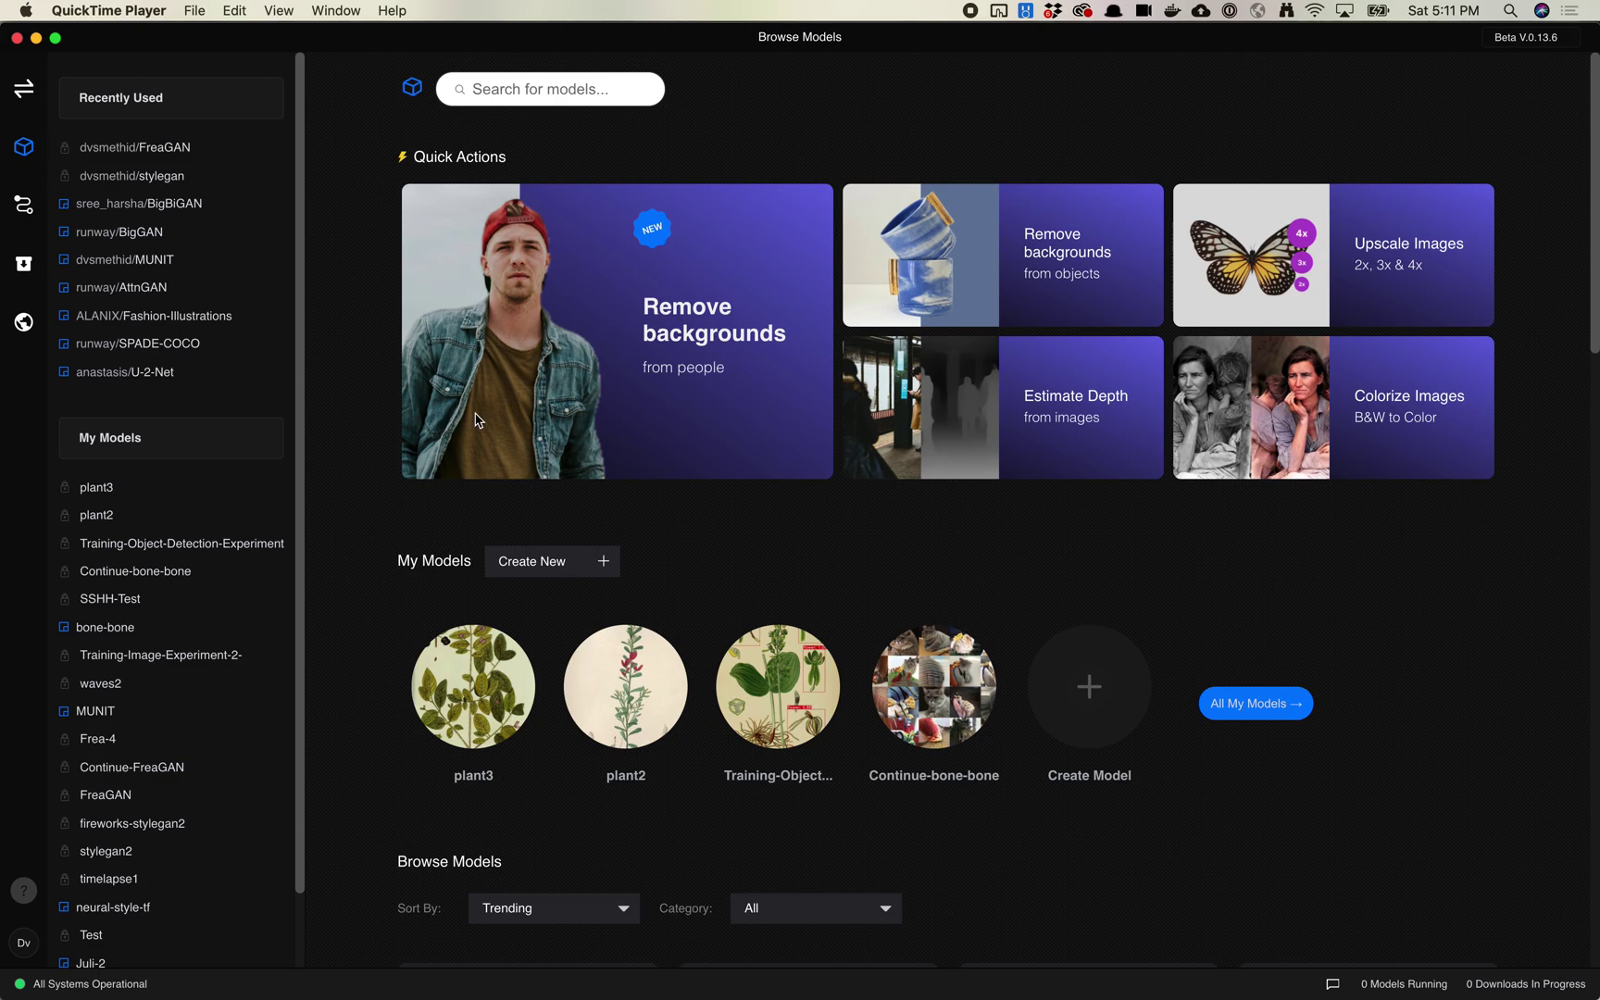
# Bring the Runway window forward on its Browse Models page with Quick Actions and saved models.
pyautogui.click(144, 239)
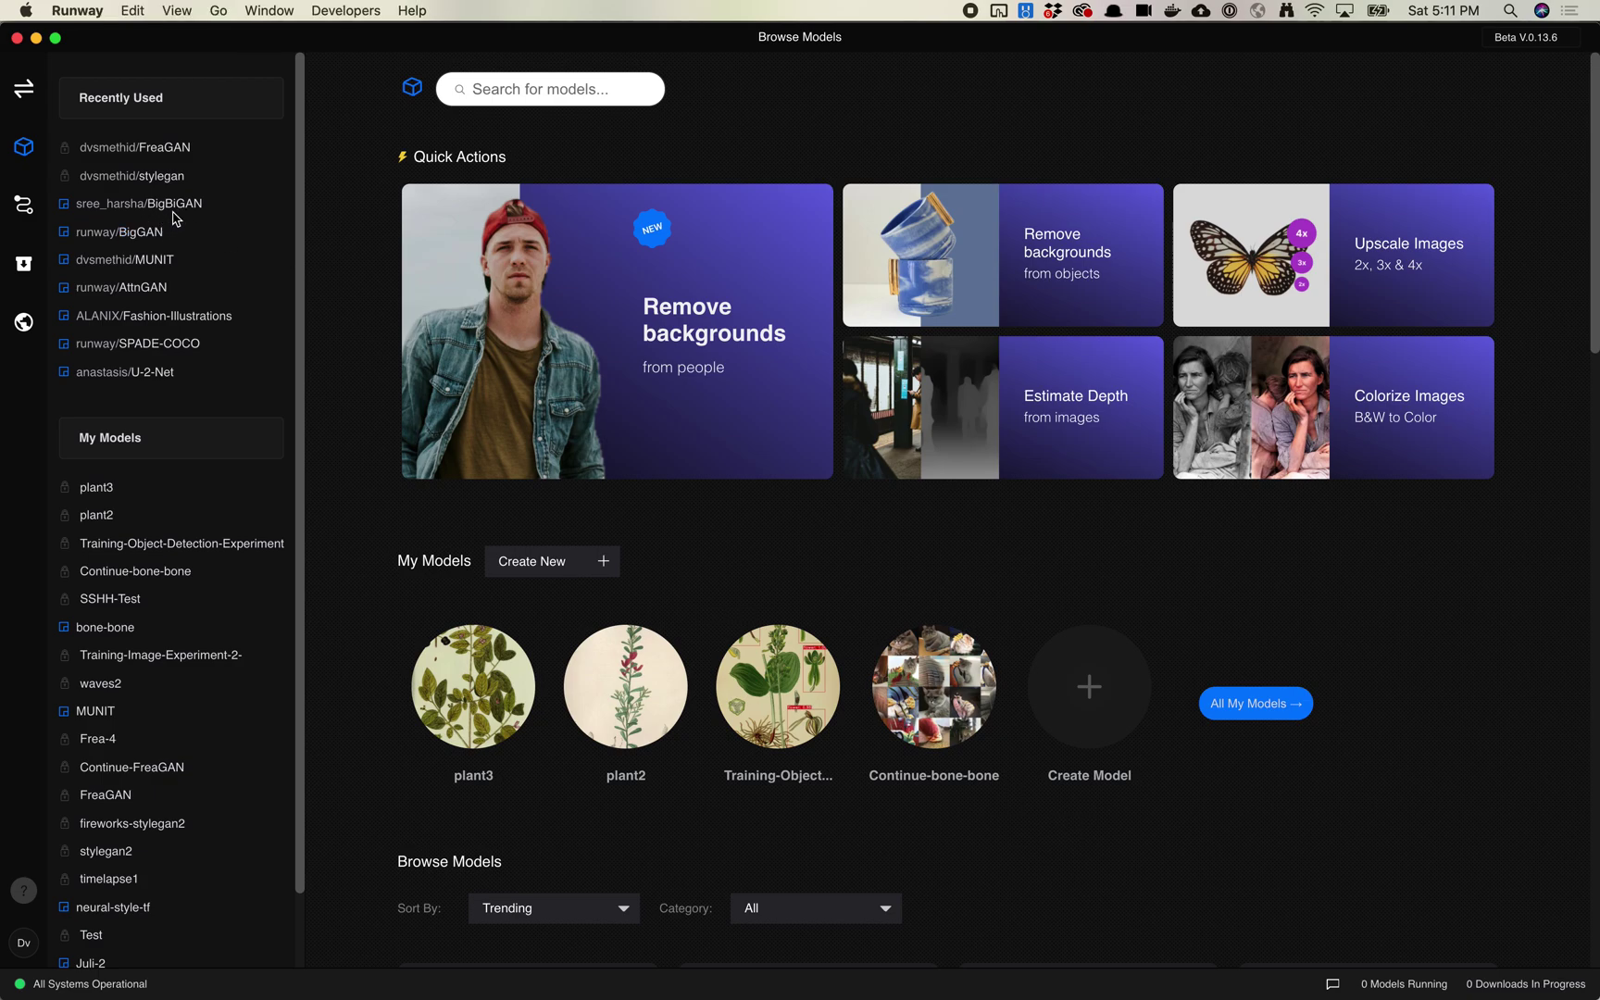
# Add sree_harsha/BigBiGAN from Recently Used to a new workspace, Canary Melon Expressionism.
pyautogui.click(171, 204)
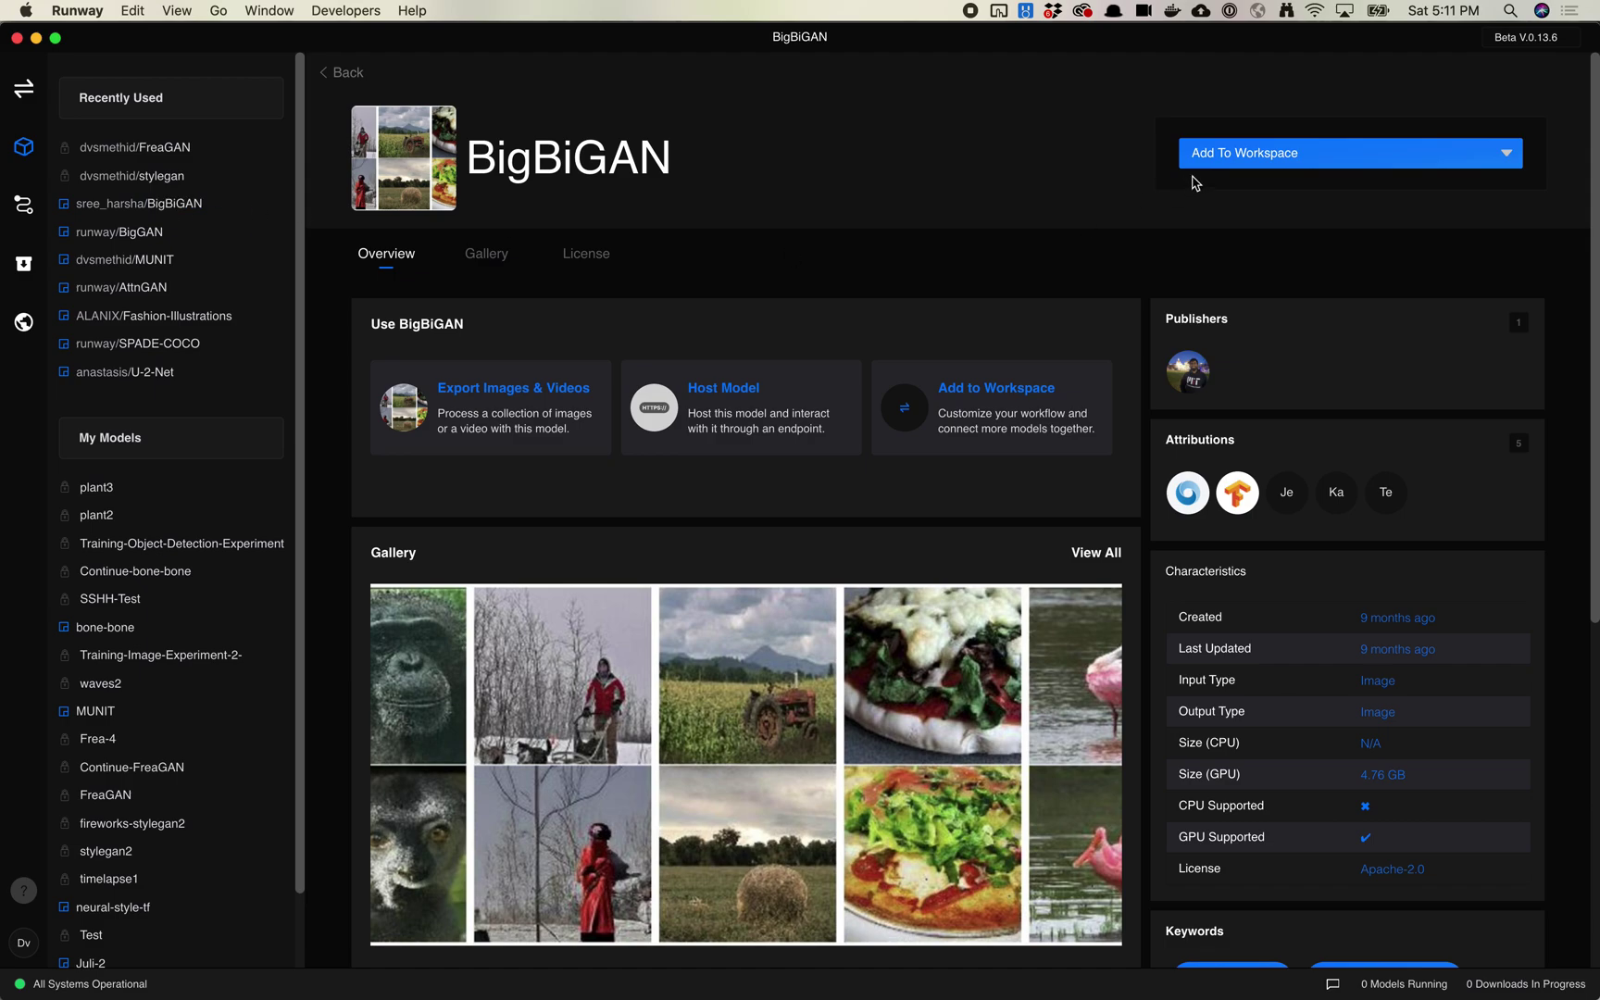
pyautogui.click(1229, 163)
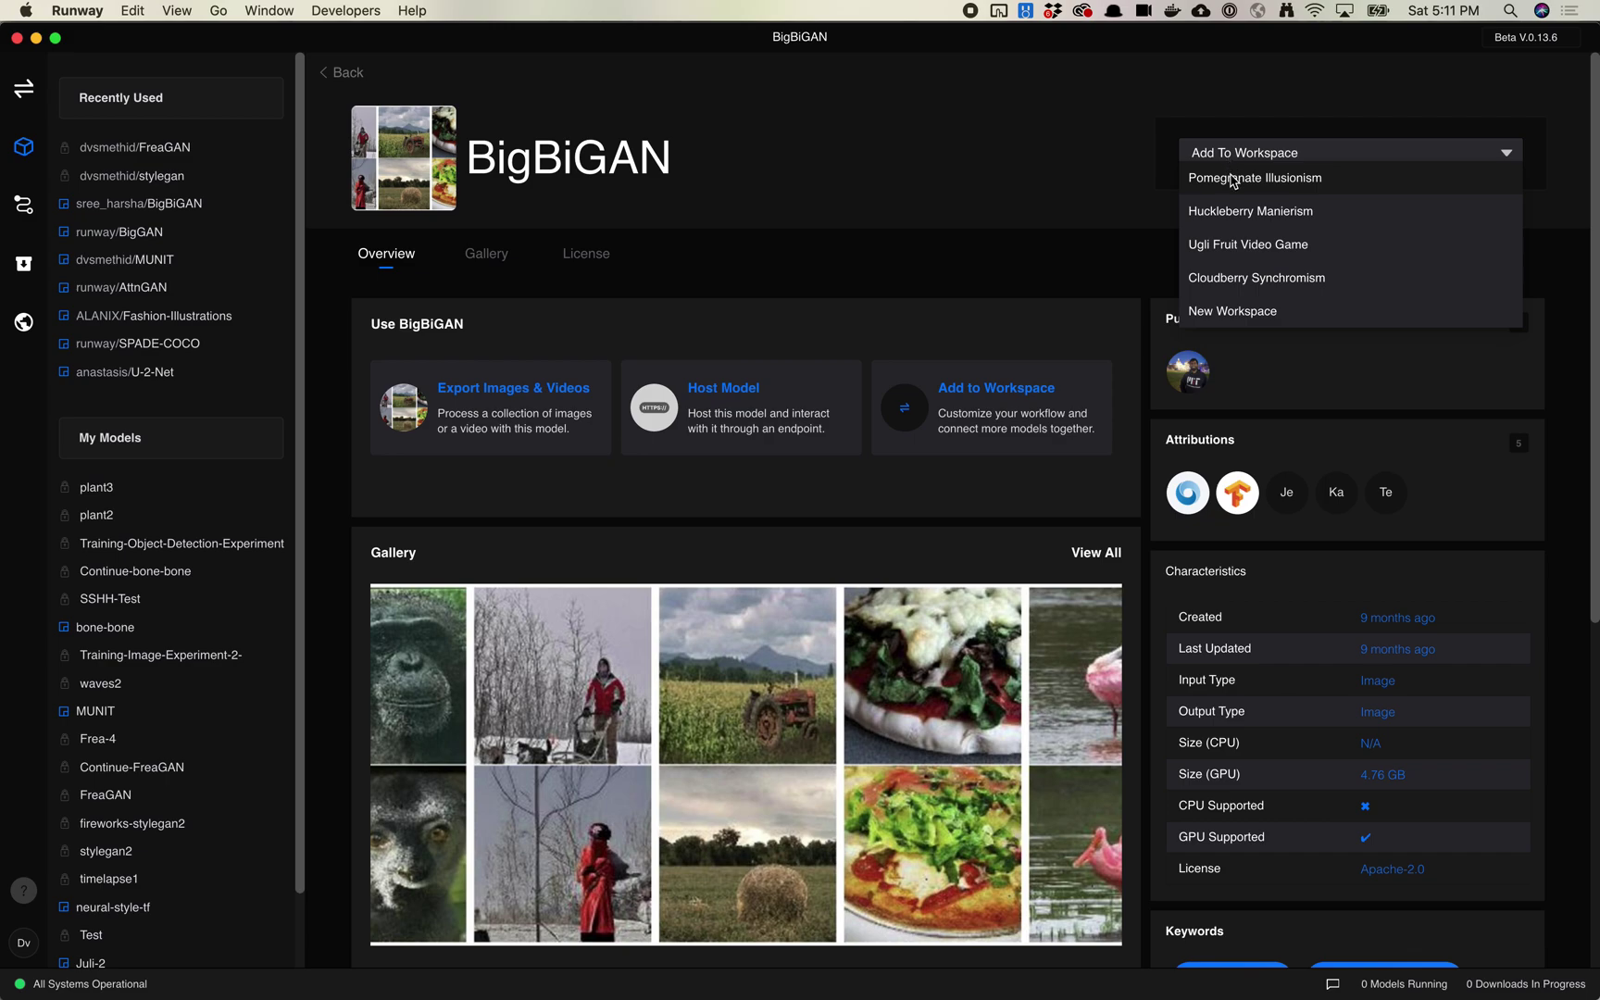
pyautogui.click(1237, 312)
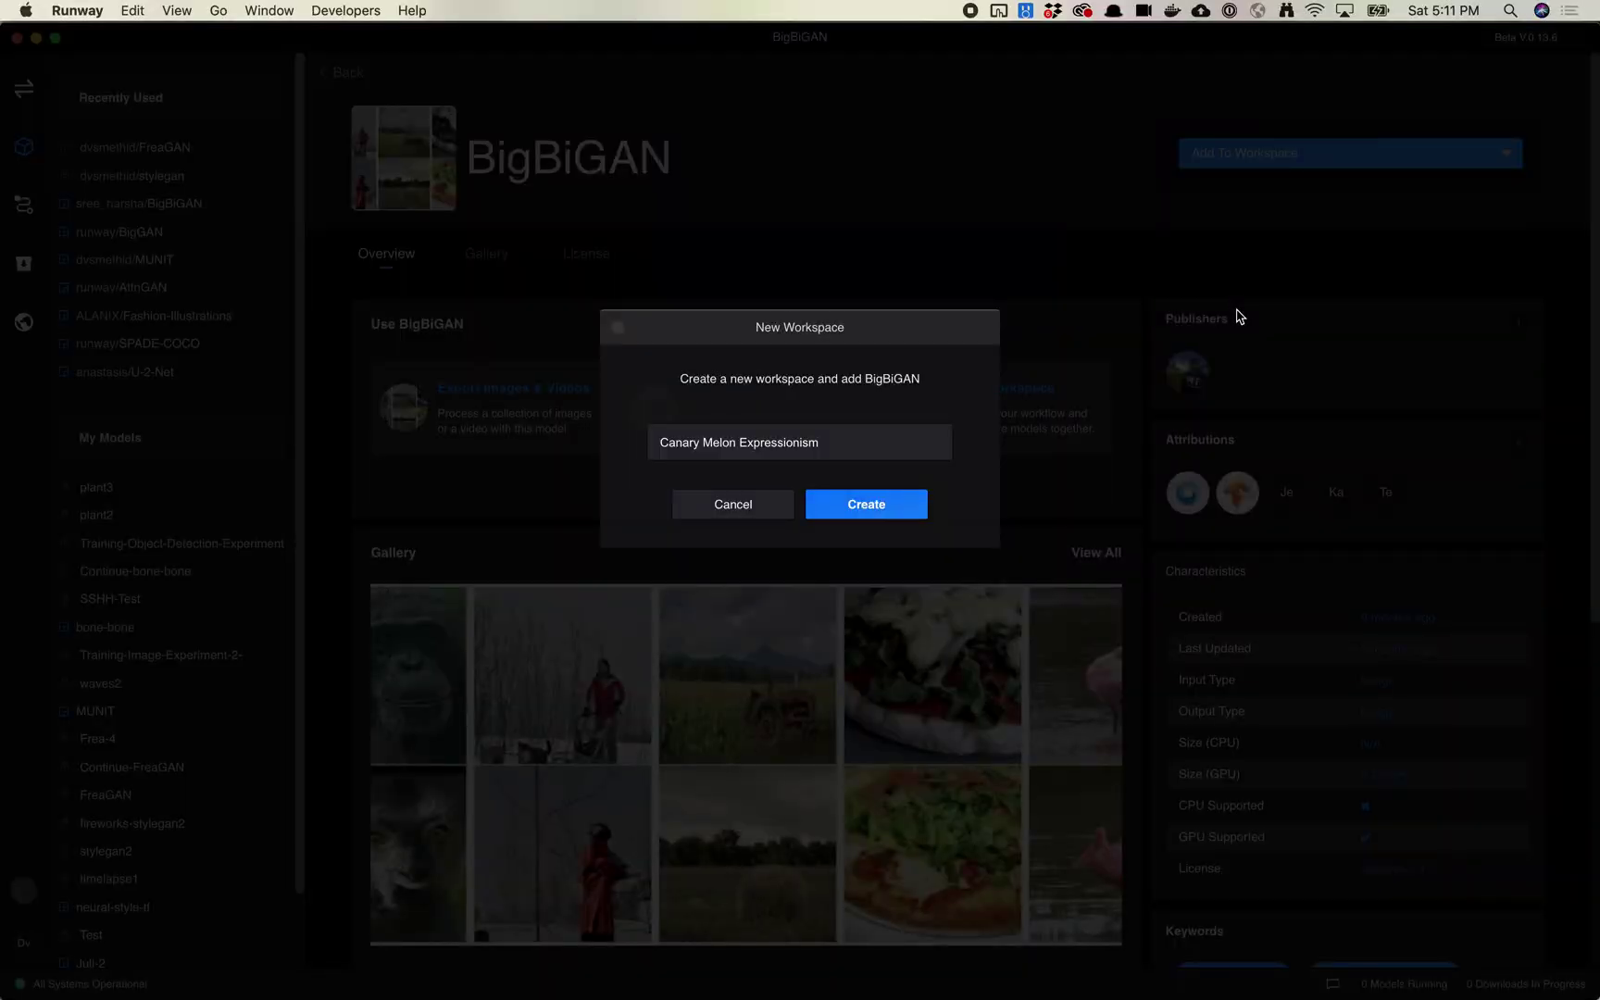
pyautogui.click(860, 512)
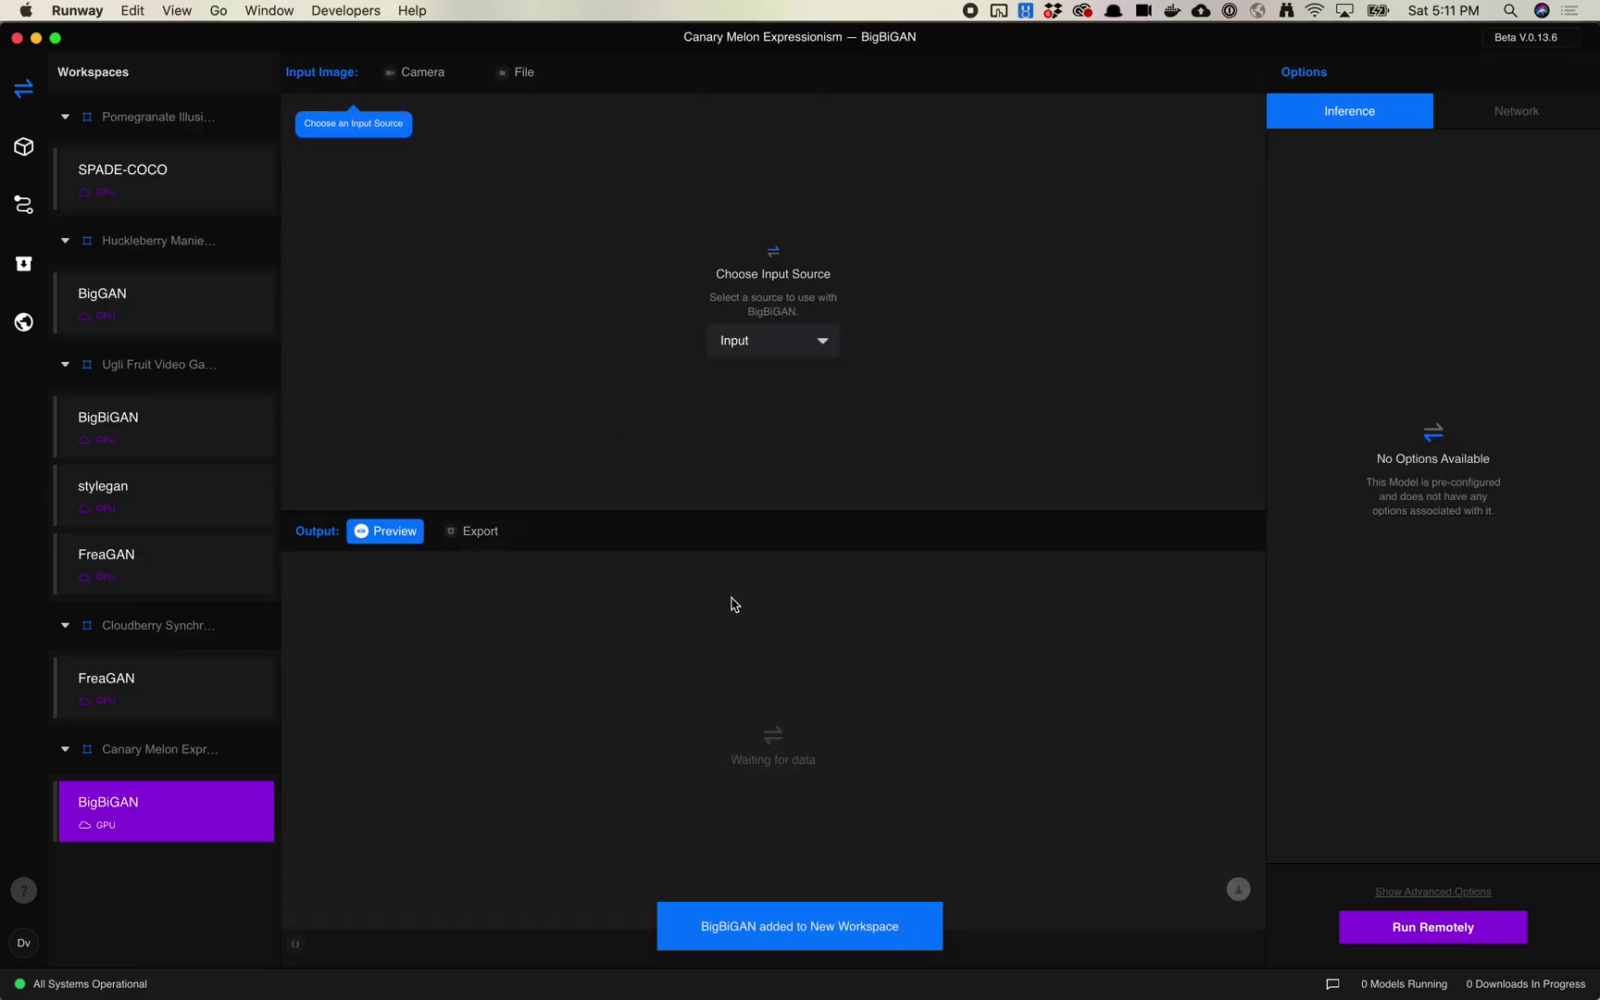
pyautogui.moveTo(250, 802)
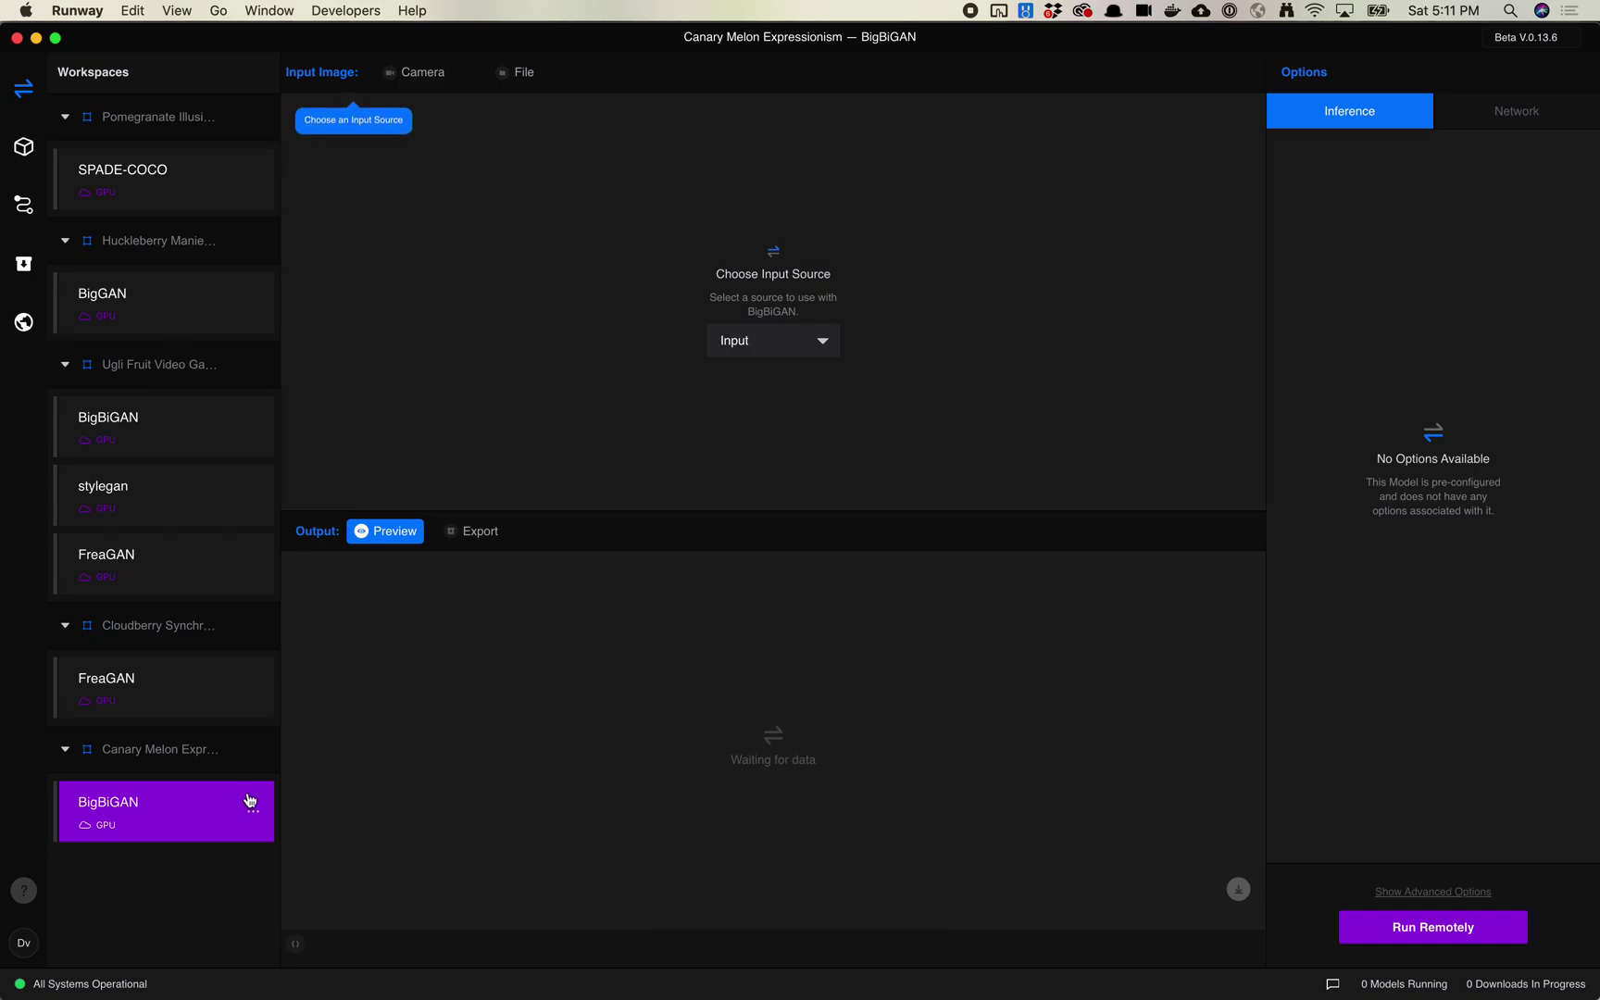
# Open BigBiGAN's Export dialog, defaulting to Image output in PNG format.
pyautogui.click(482, 536)
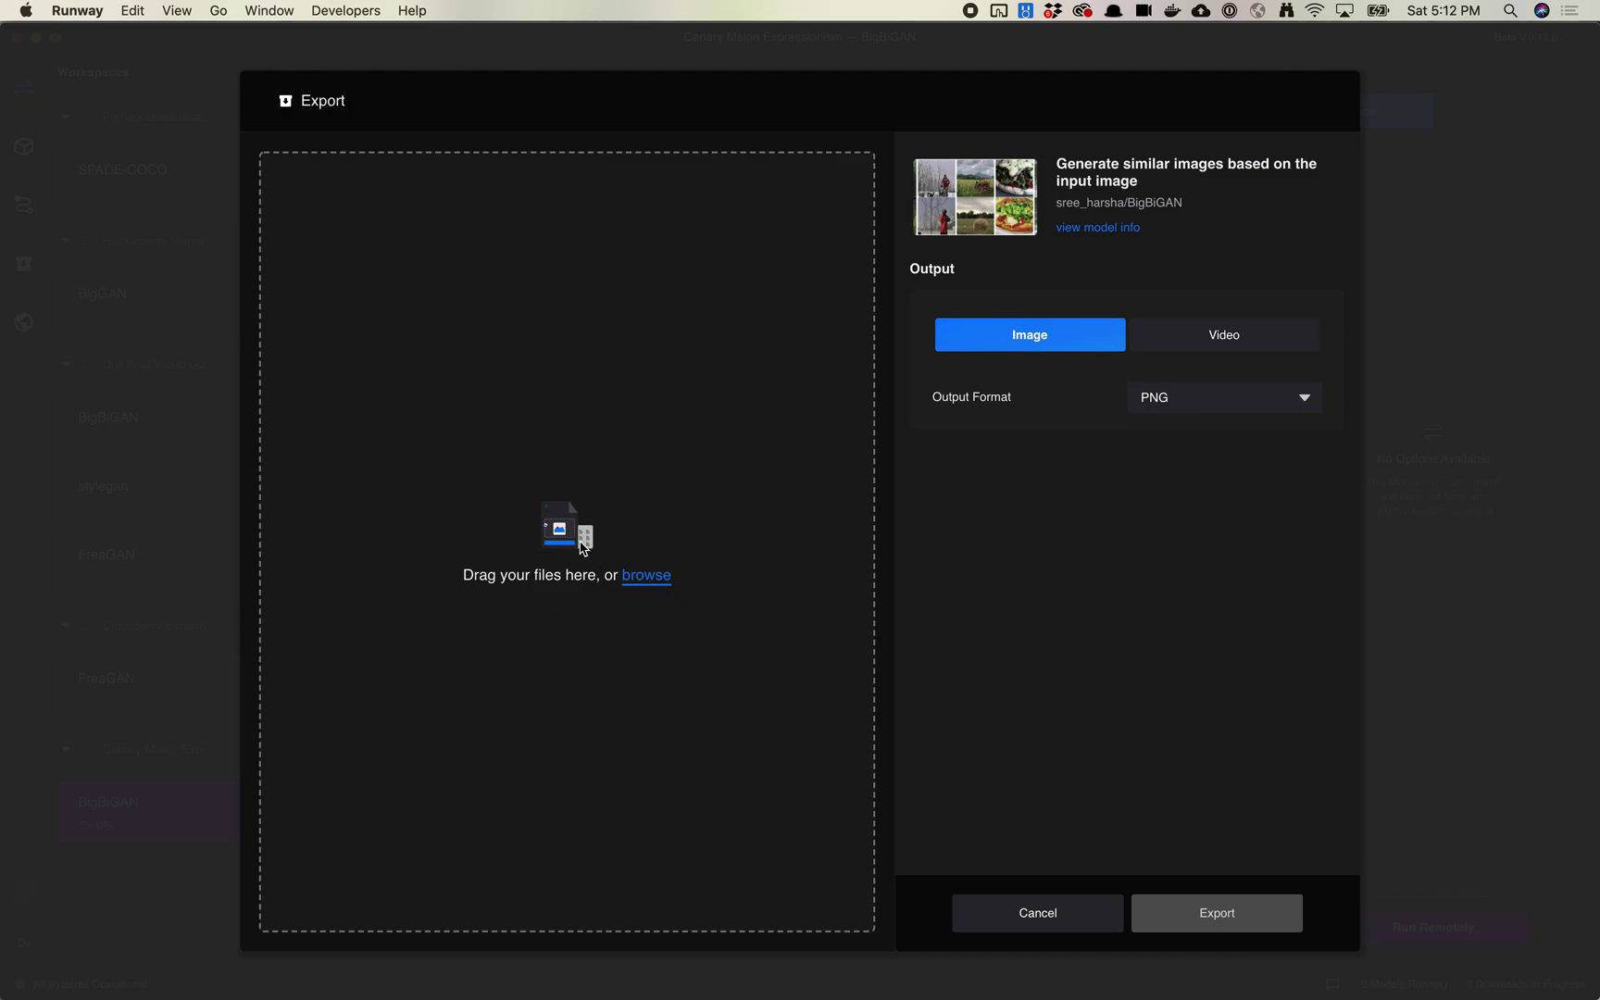
# Pick the uploaded plant_detect asset, 494 images, as the export input.
pyautogui.click(636, 582)
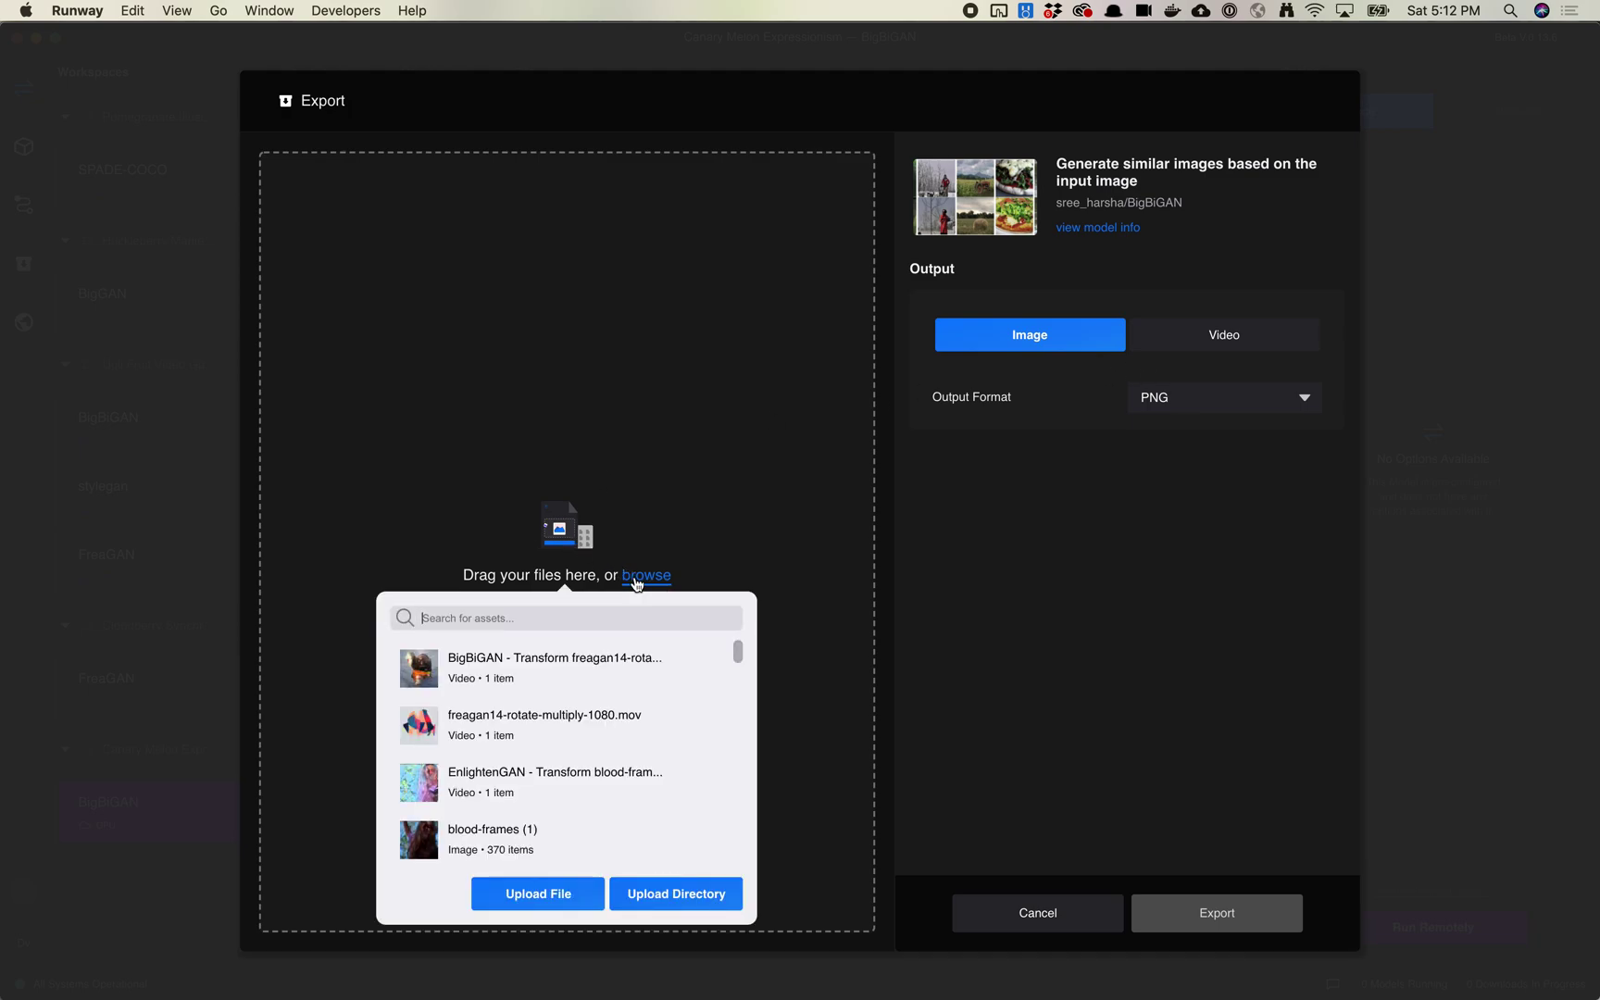
pyautogui.scroll(-2, 628, 720)
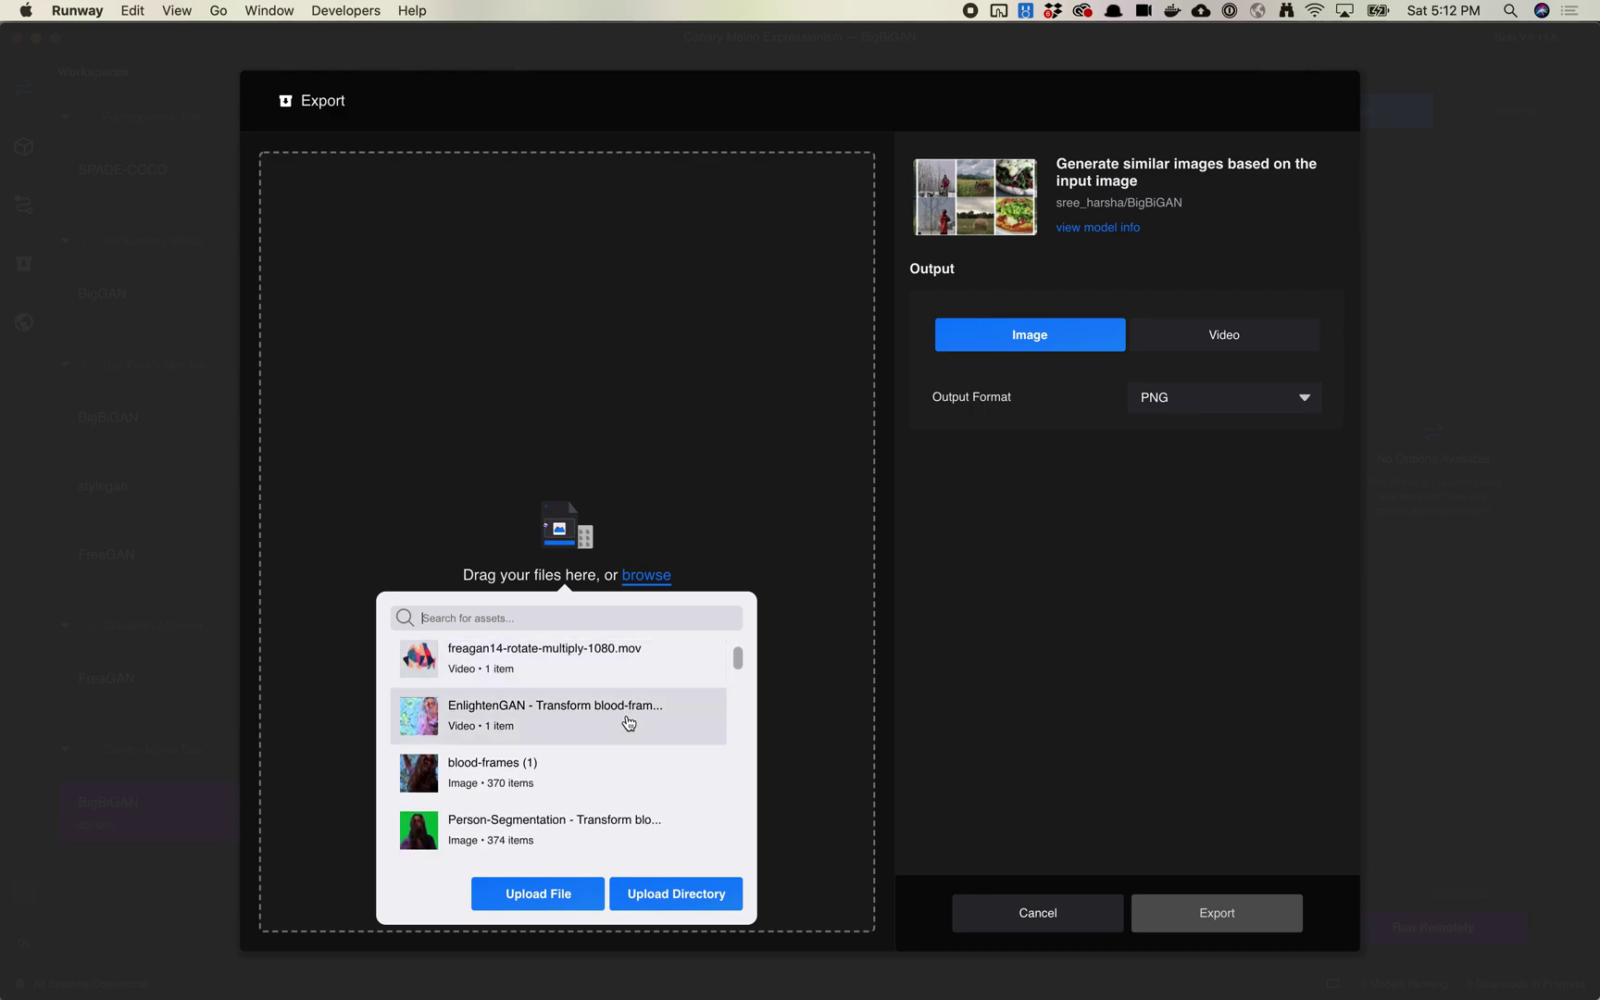
pyautogui.scroll(-3, 628, 722)
pyautogui.scroll(-2, 628, 722)
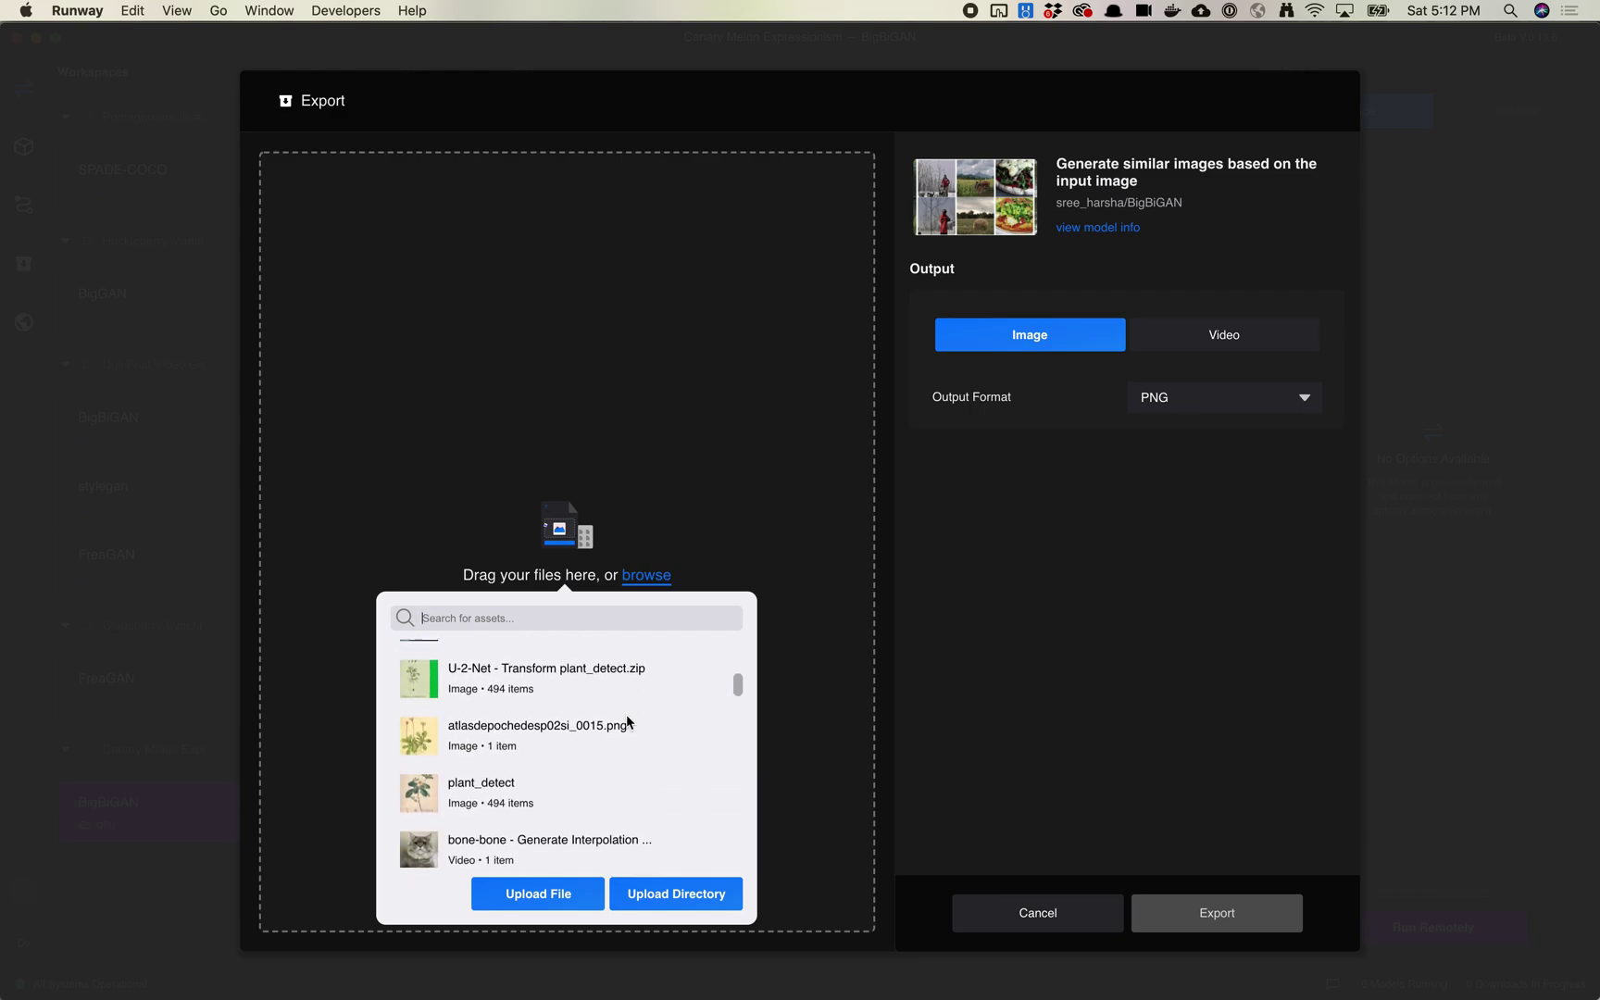
pyautogui.scroll(-2, 628, 722)
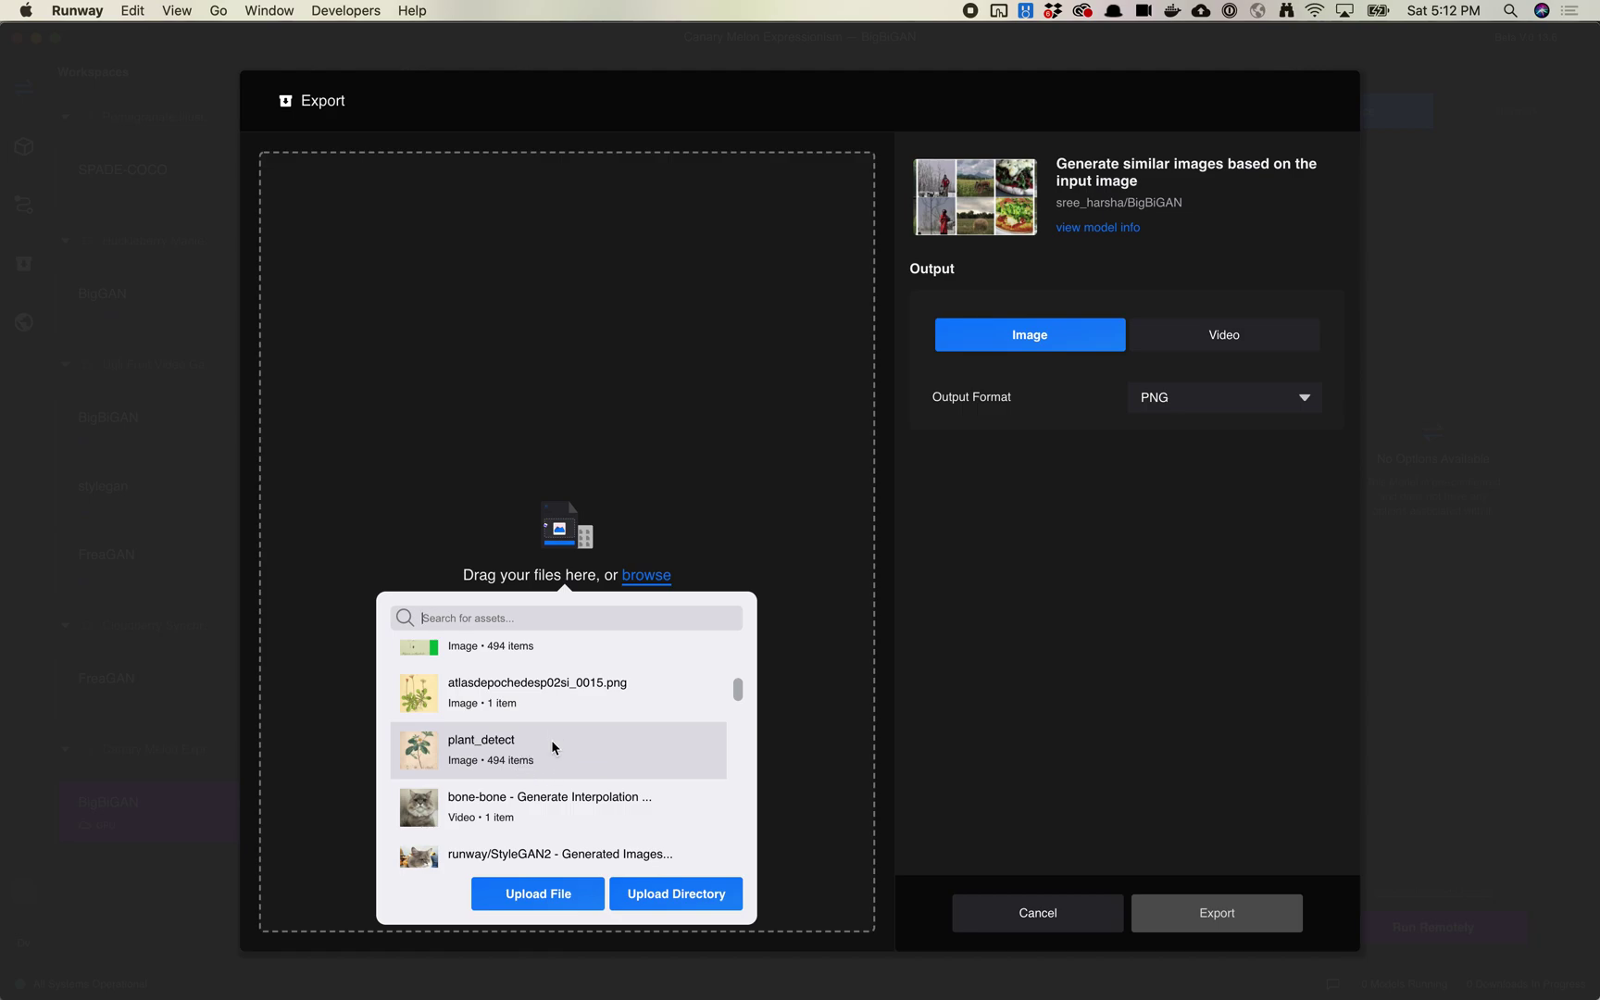
pyautogui.scroll(-8, 550, 758)
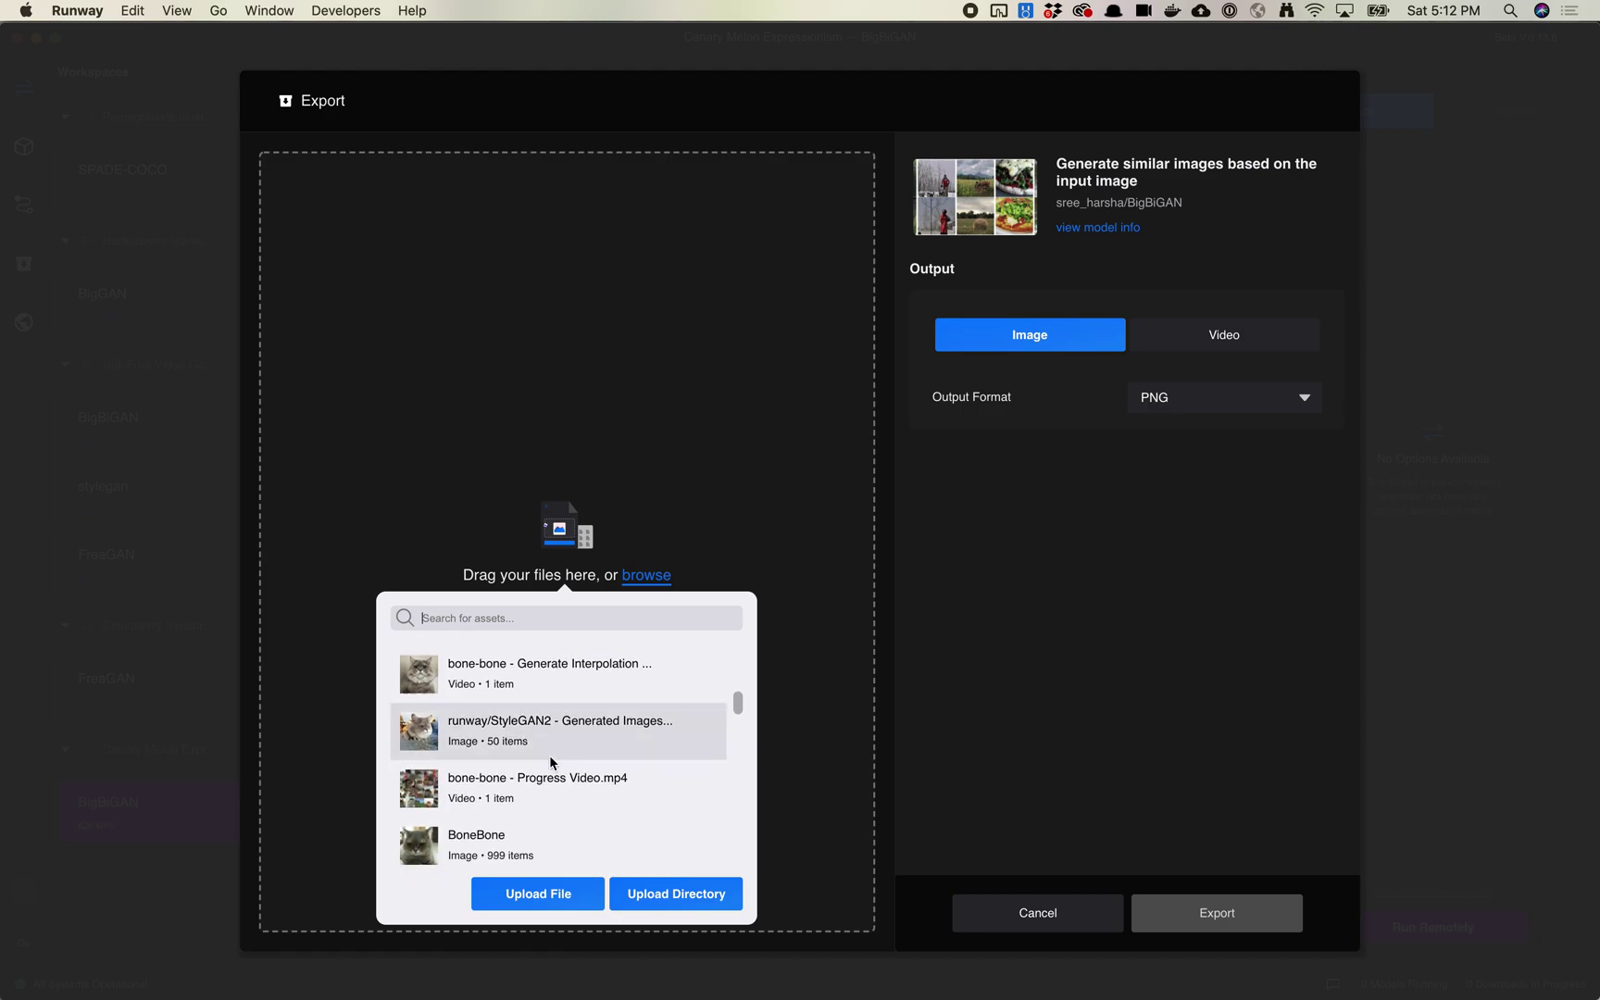
pyautogui.scroll(-8, 552, 764)
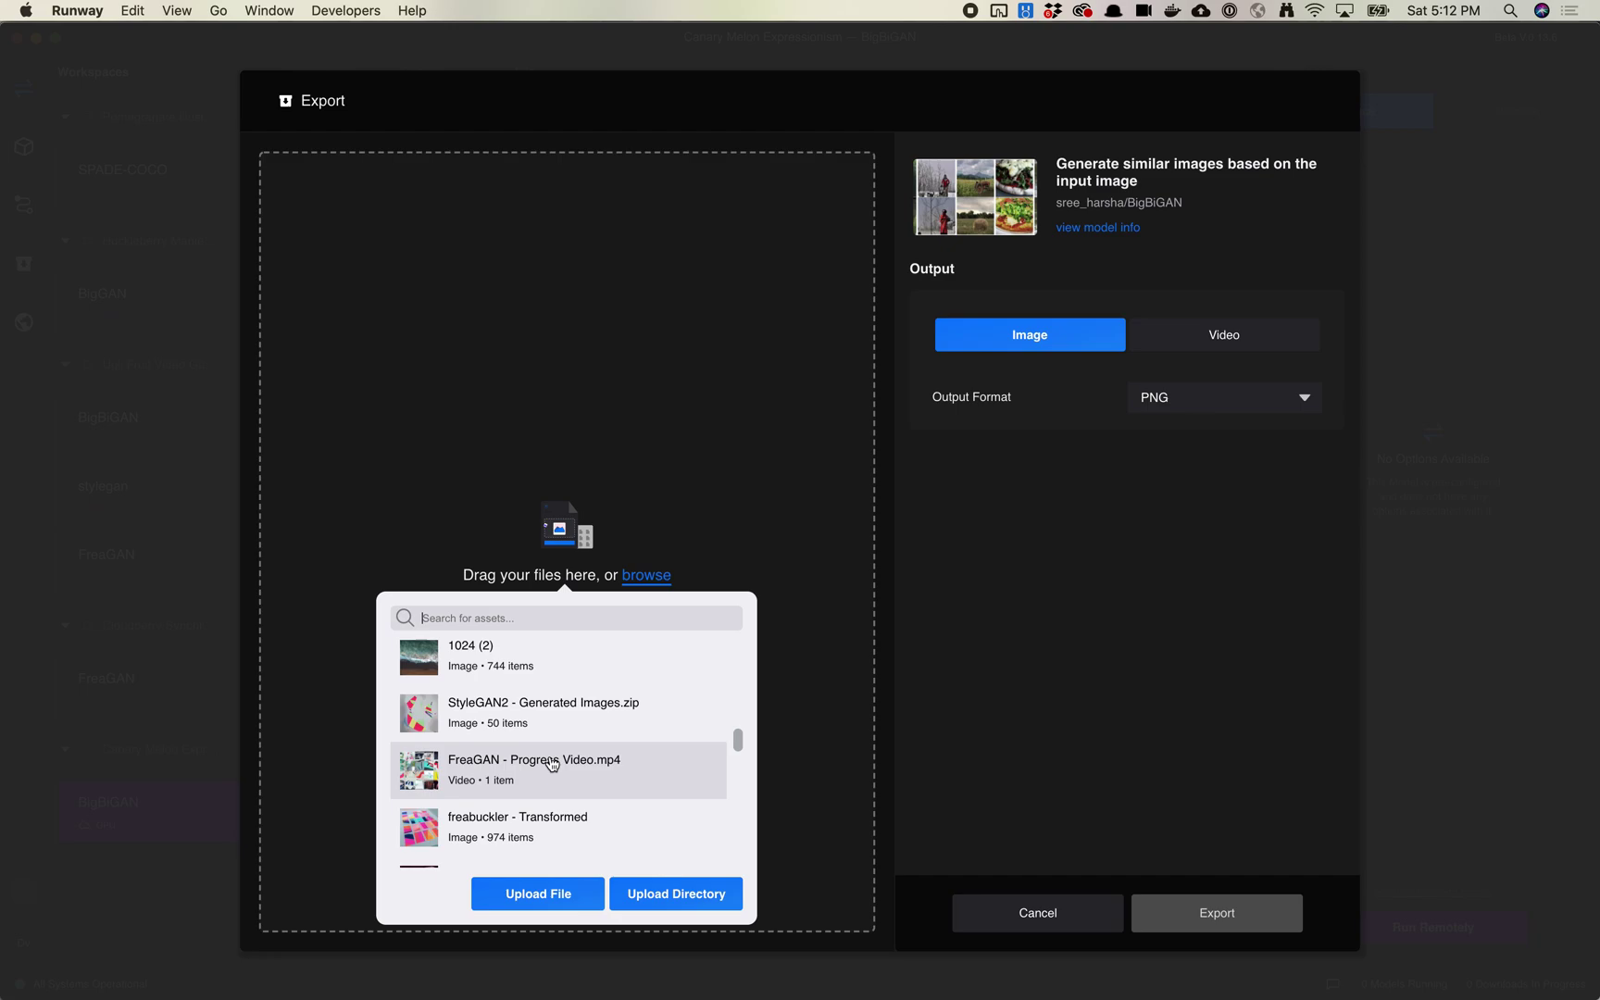
pyautogui.scroll(-10, 549, 762)
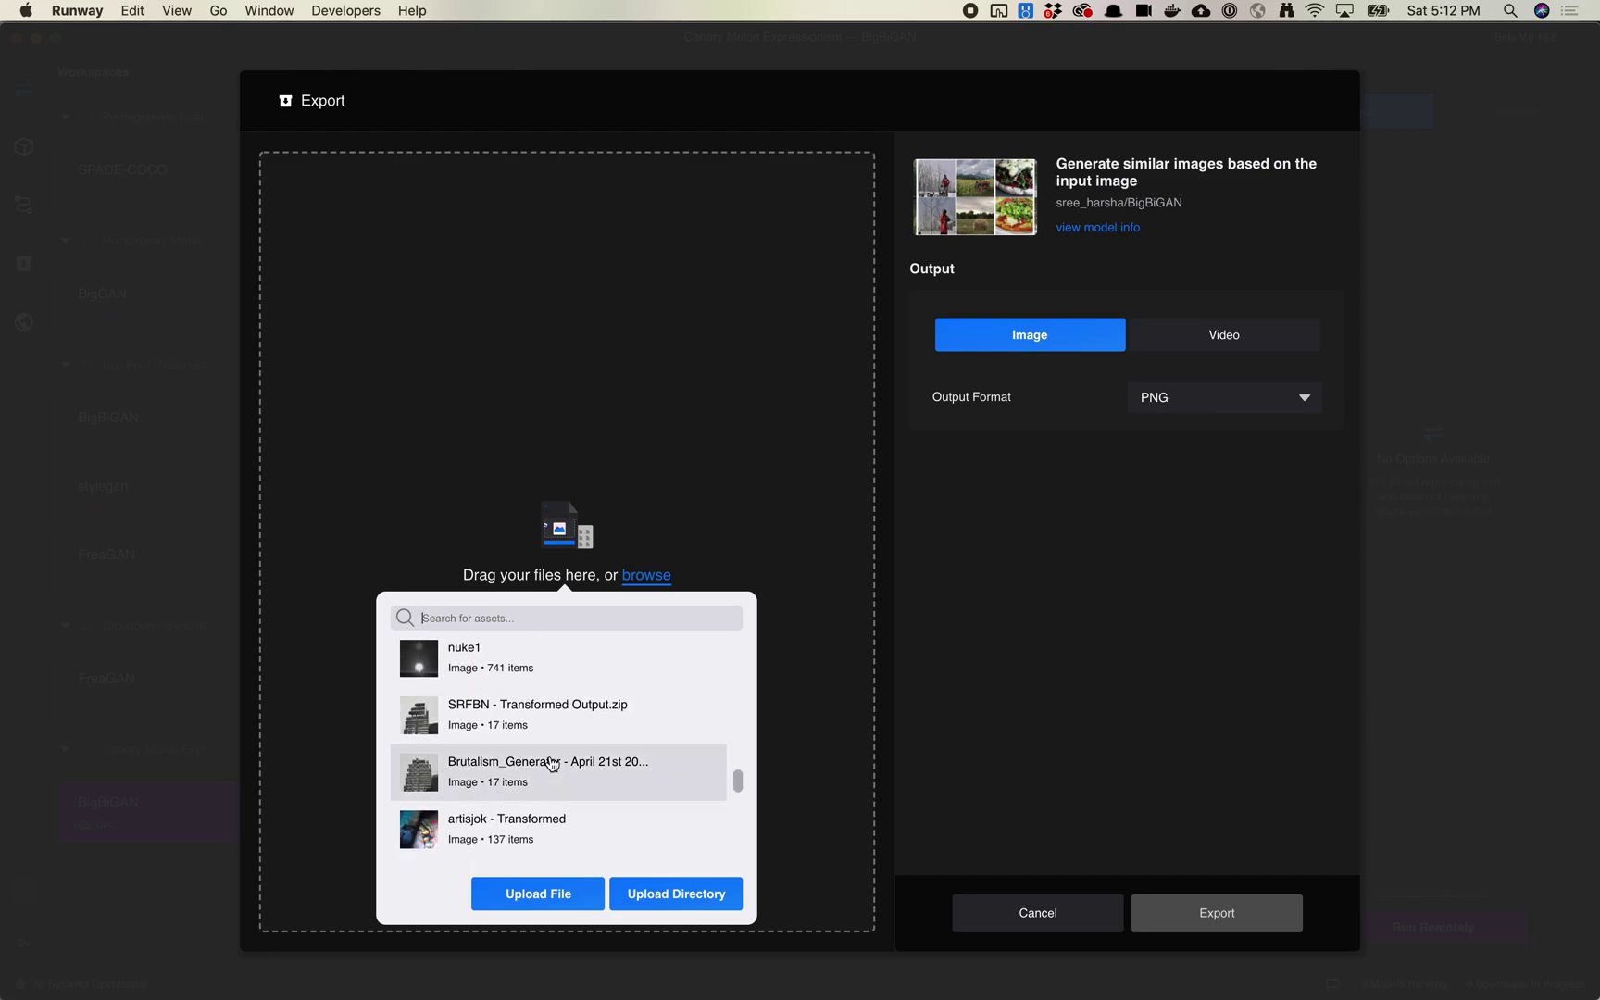
pyautogui.scroll(-10, 549, 762)
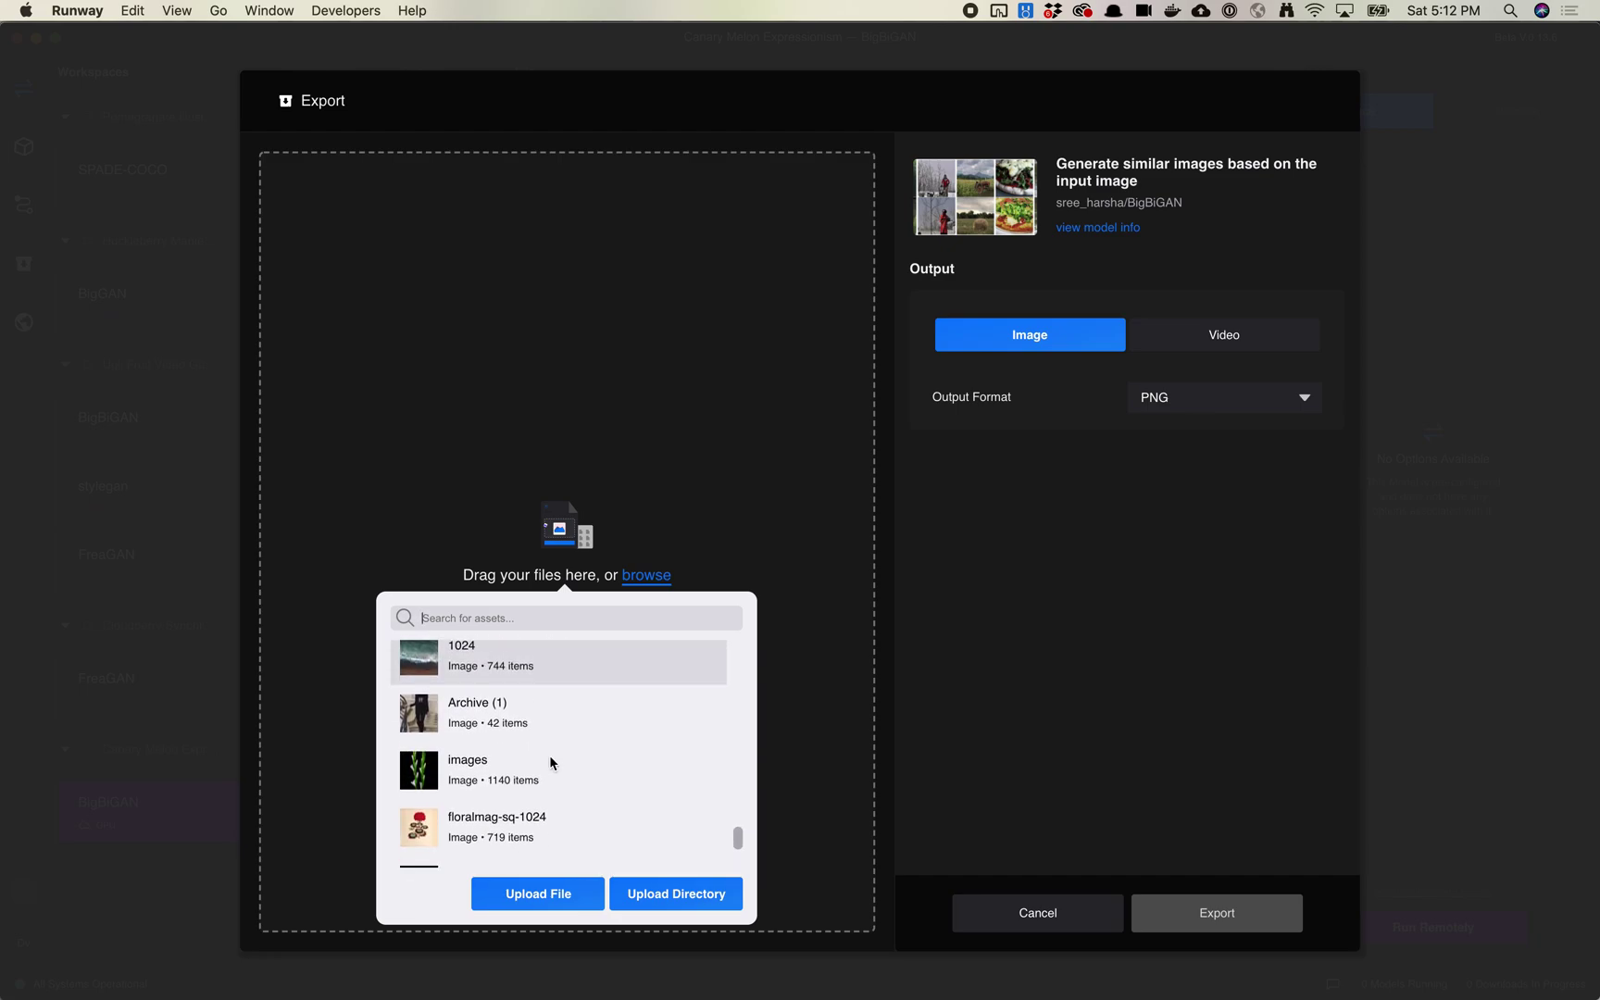
pyautogui.scroll(15, 552, 764)
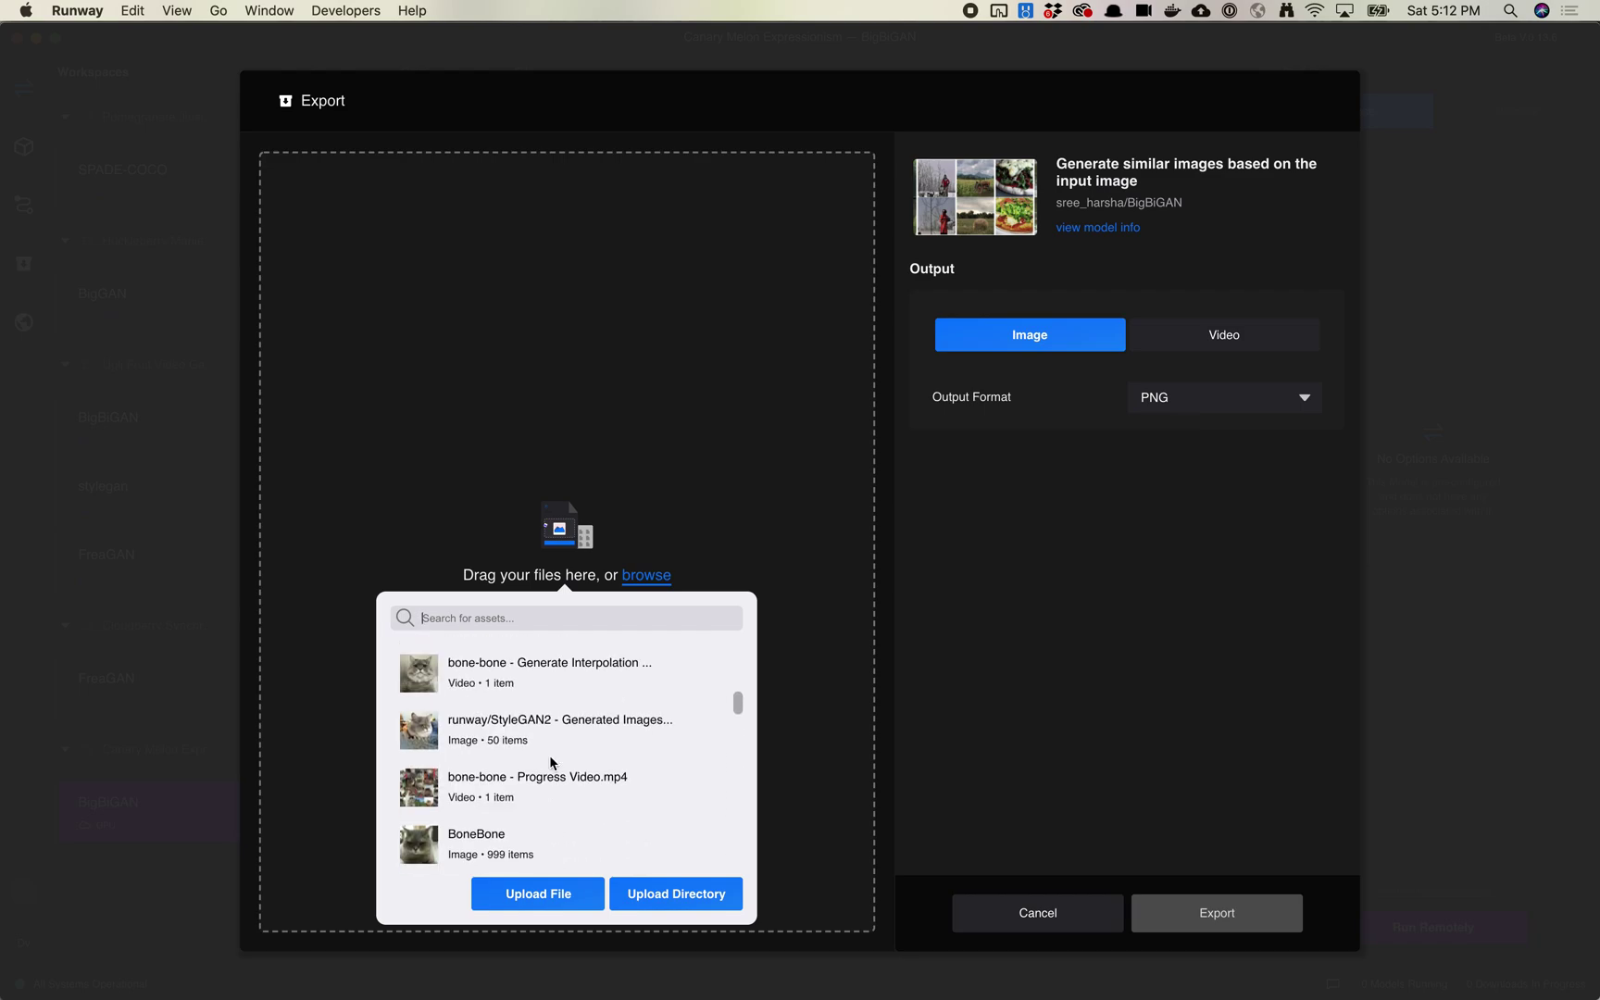
pyautogui.scroll(-3, 552, 763)
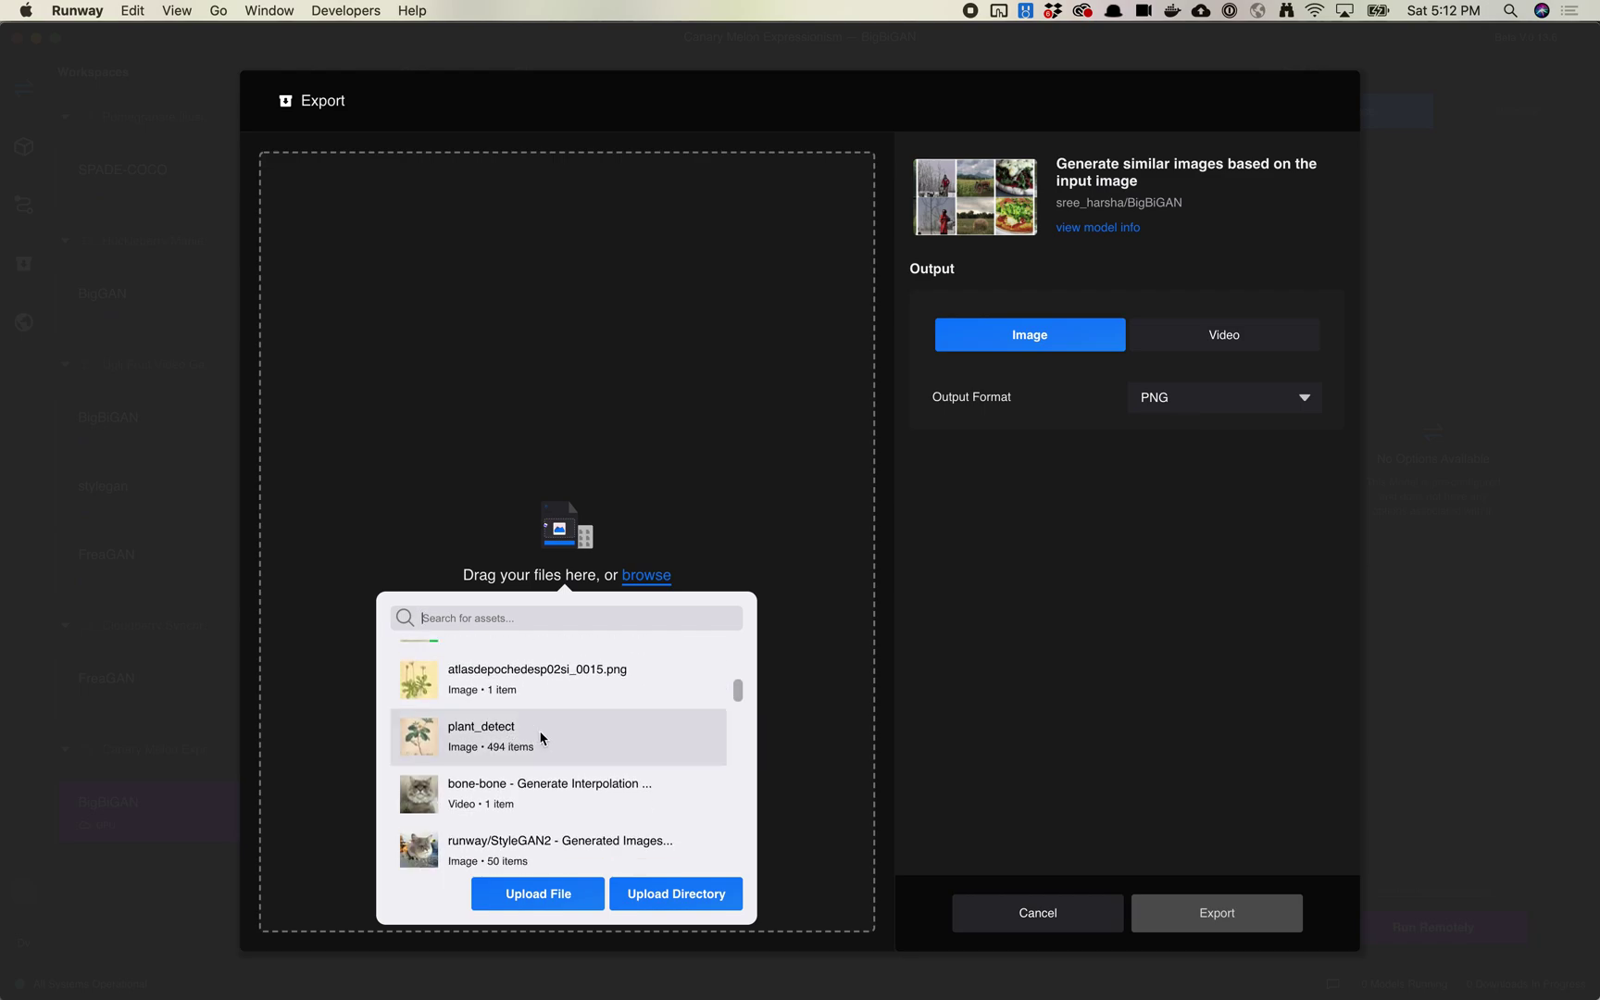
pyautogui.click(502, 742)
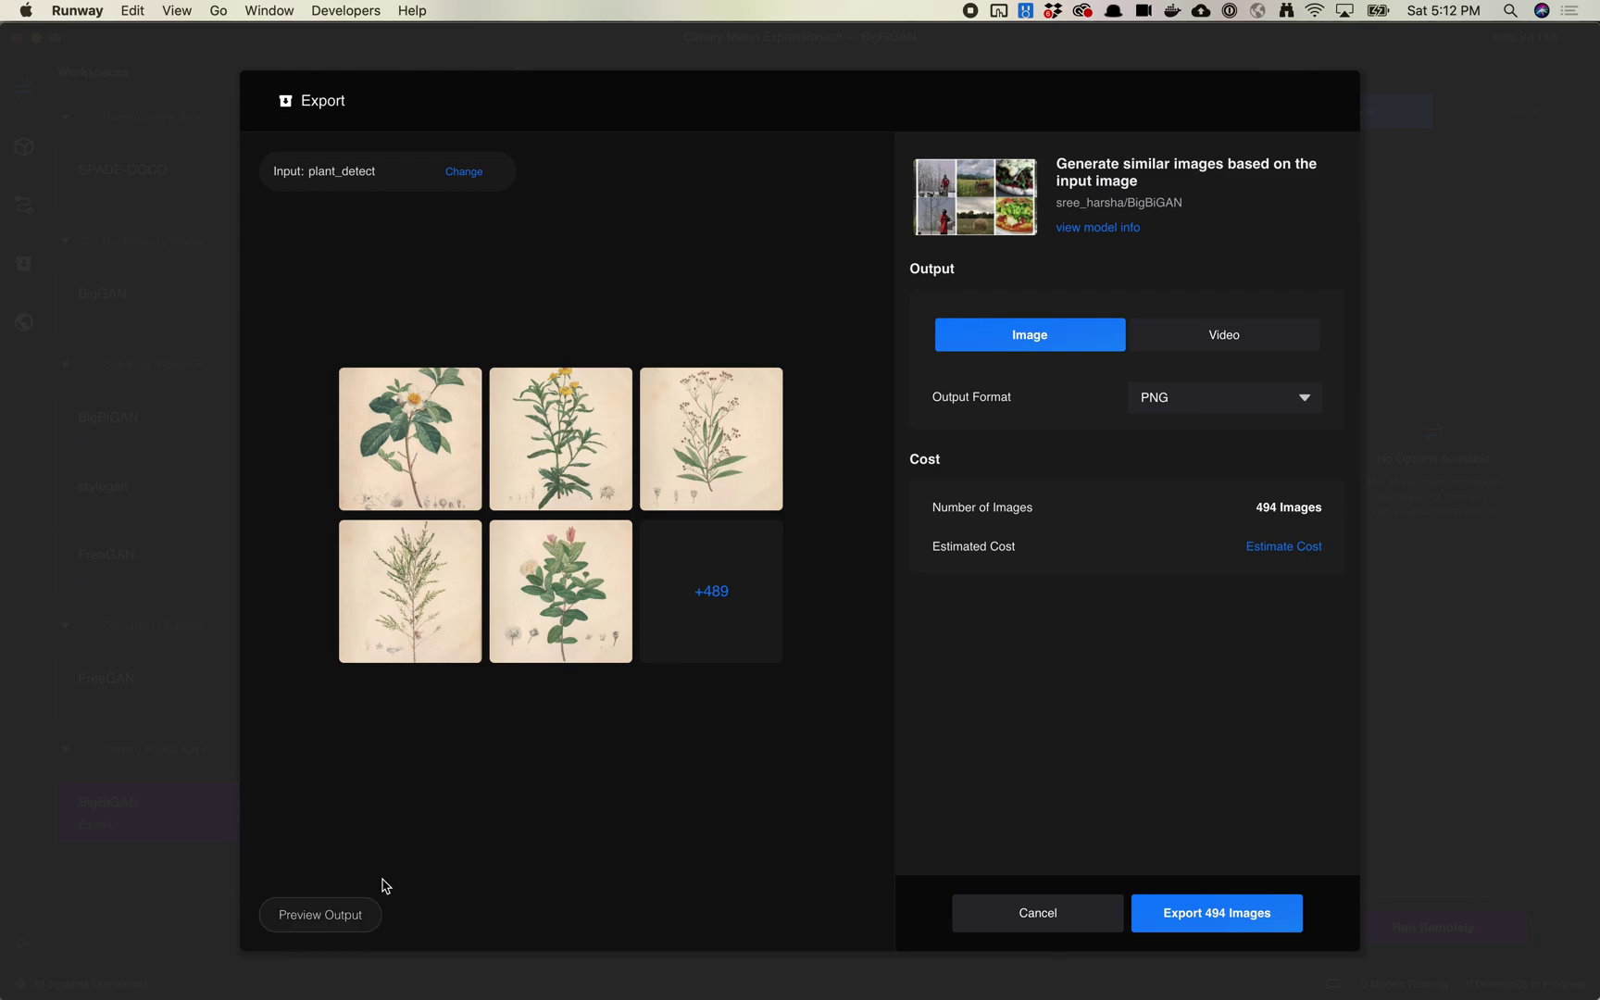
# Preview BigBiGAN's output and slide the divider to compare a botanical plate with its generated version.
pyautogui.click(341, 910)
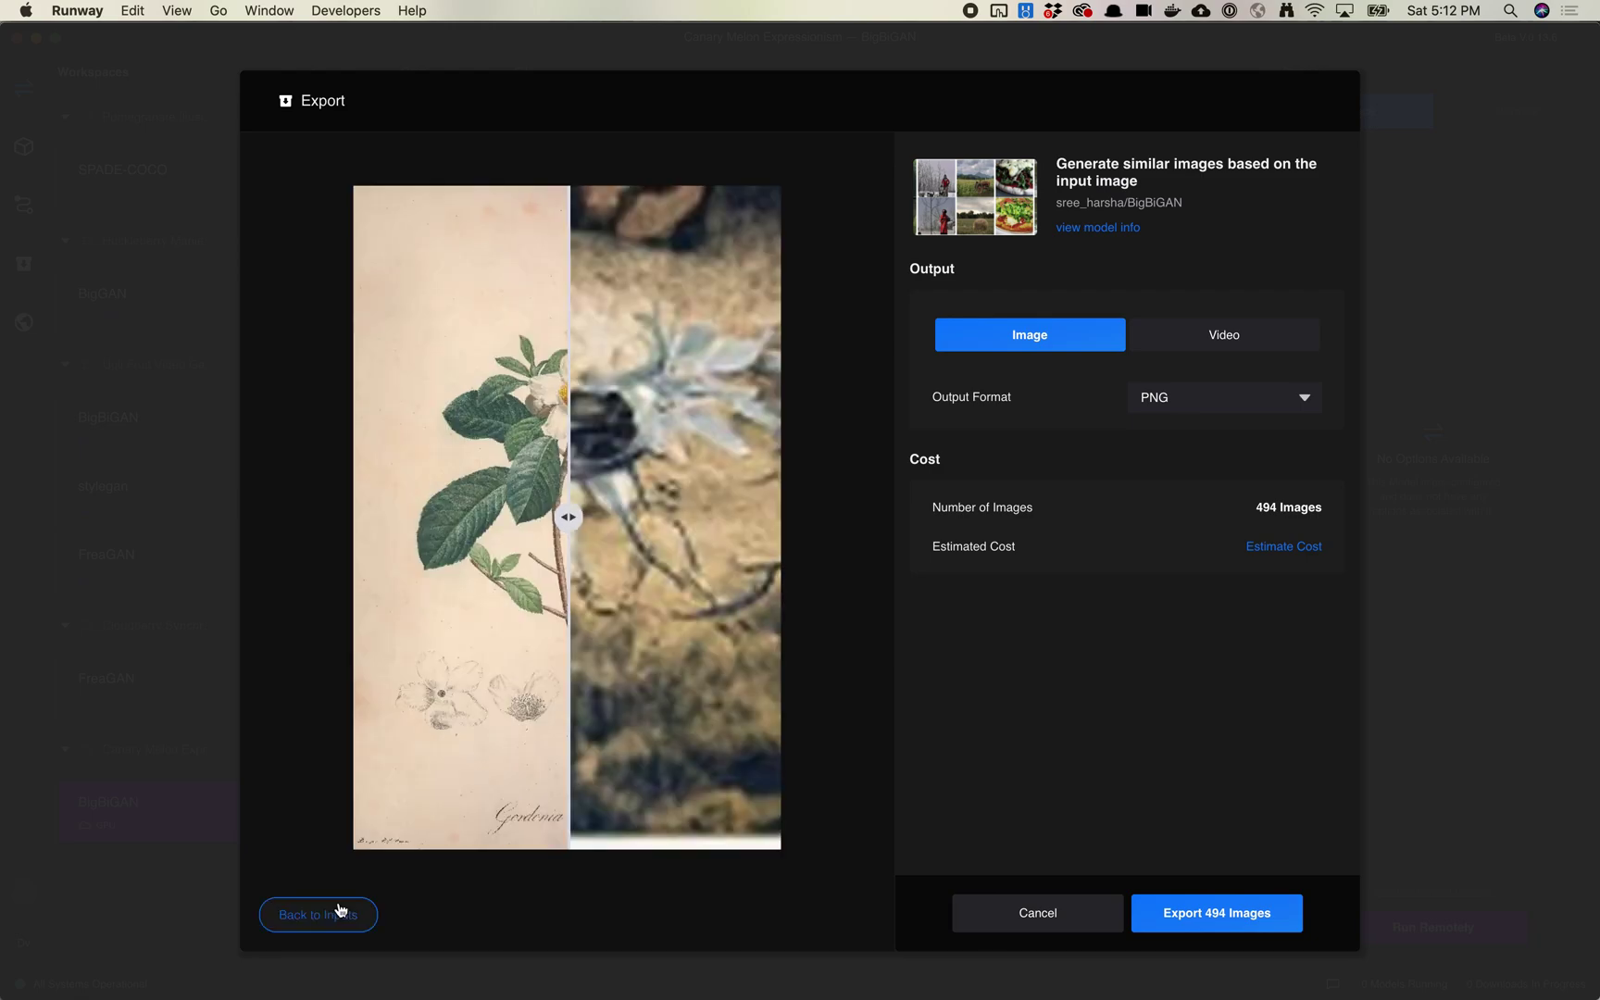
pyautogui.moveTo(570, 518); pyautogui.dragTo(780, 602)
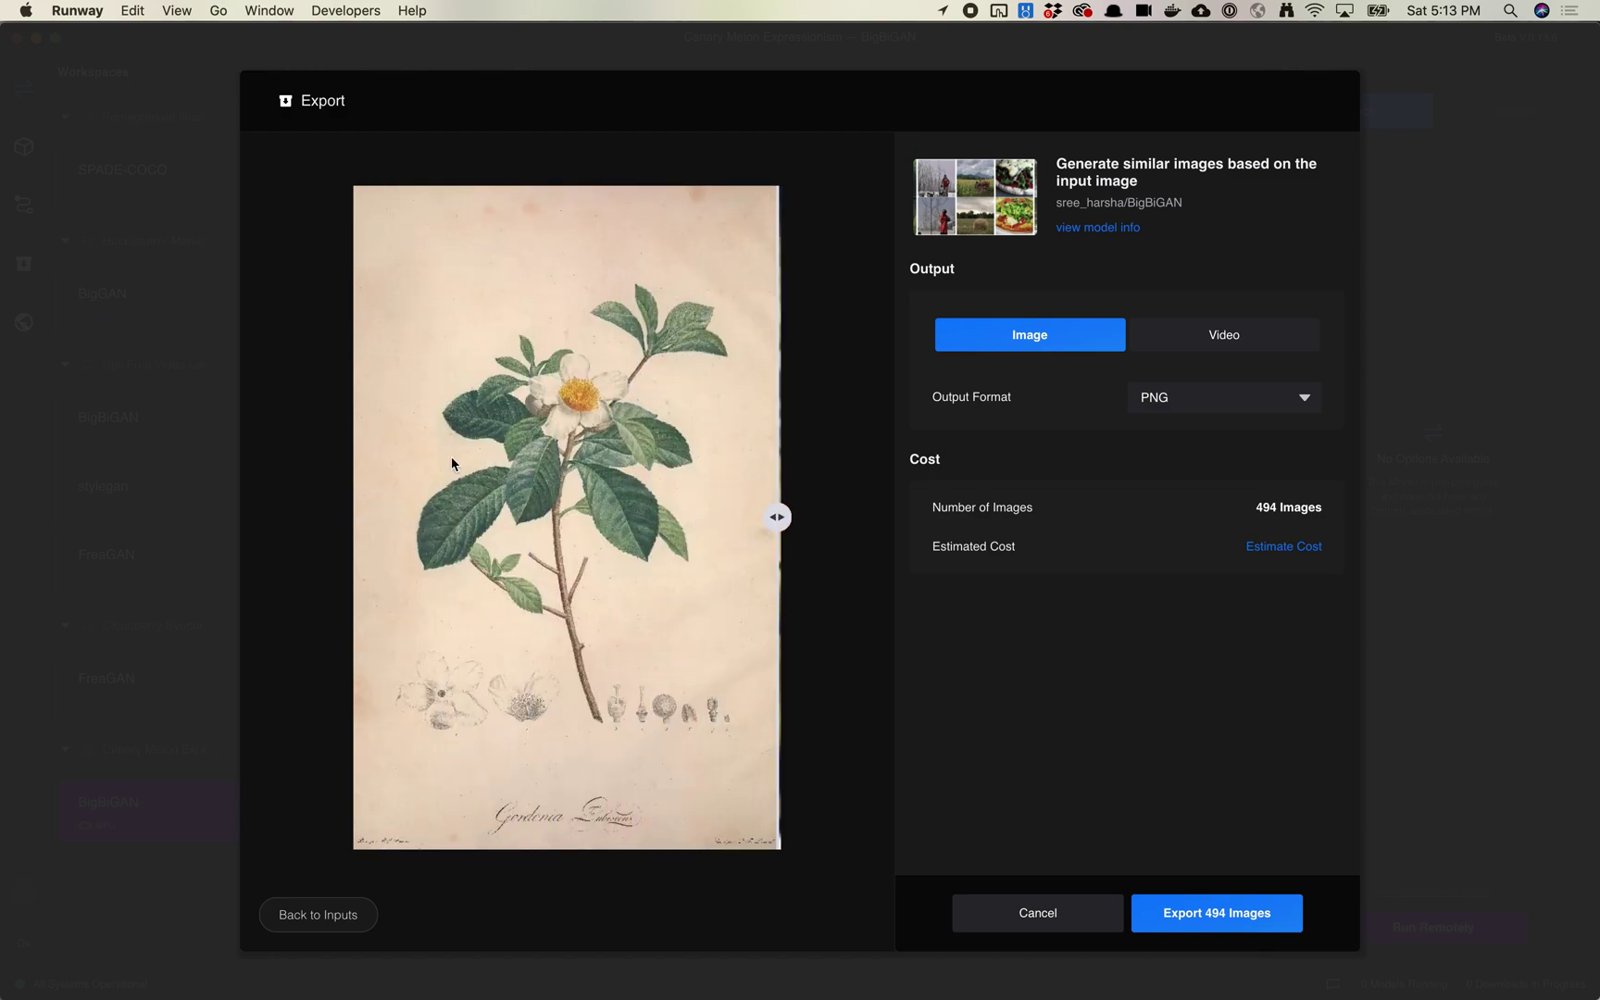
pyautogui.moveTo(778, 517); pyautogui.dragTo(576, 523)
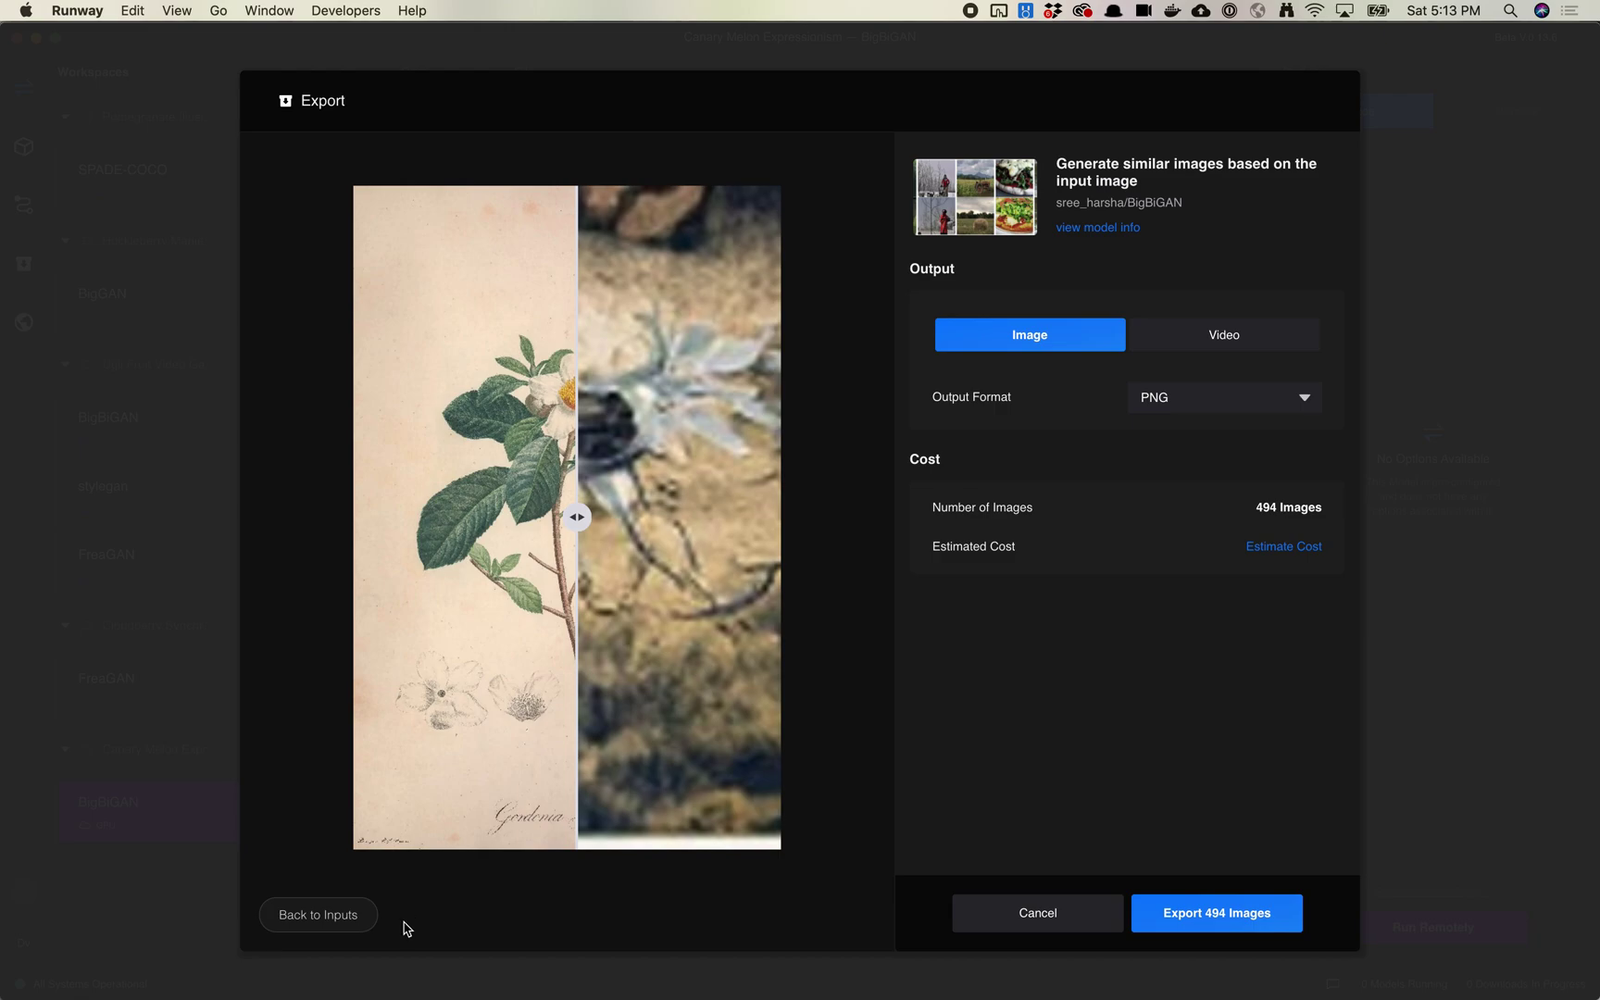
# Return to the input image grid and estimate the export cost, showing a $0.50 minimum.
pyautogui.click(343, 916)
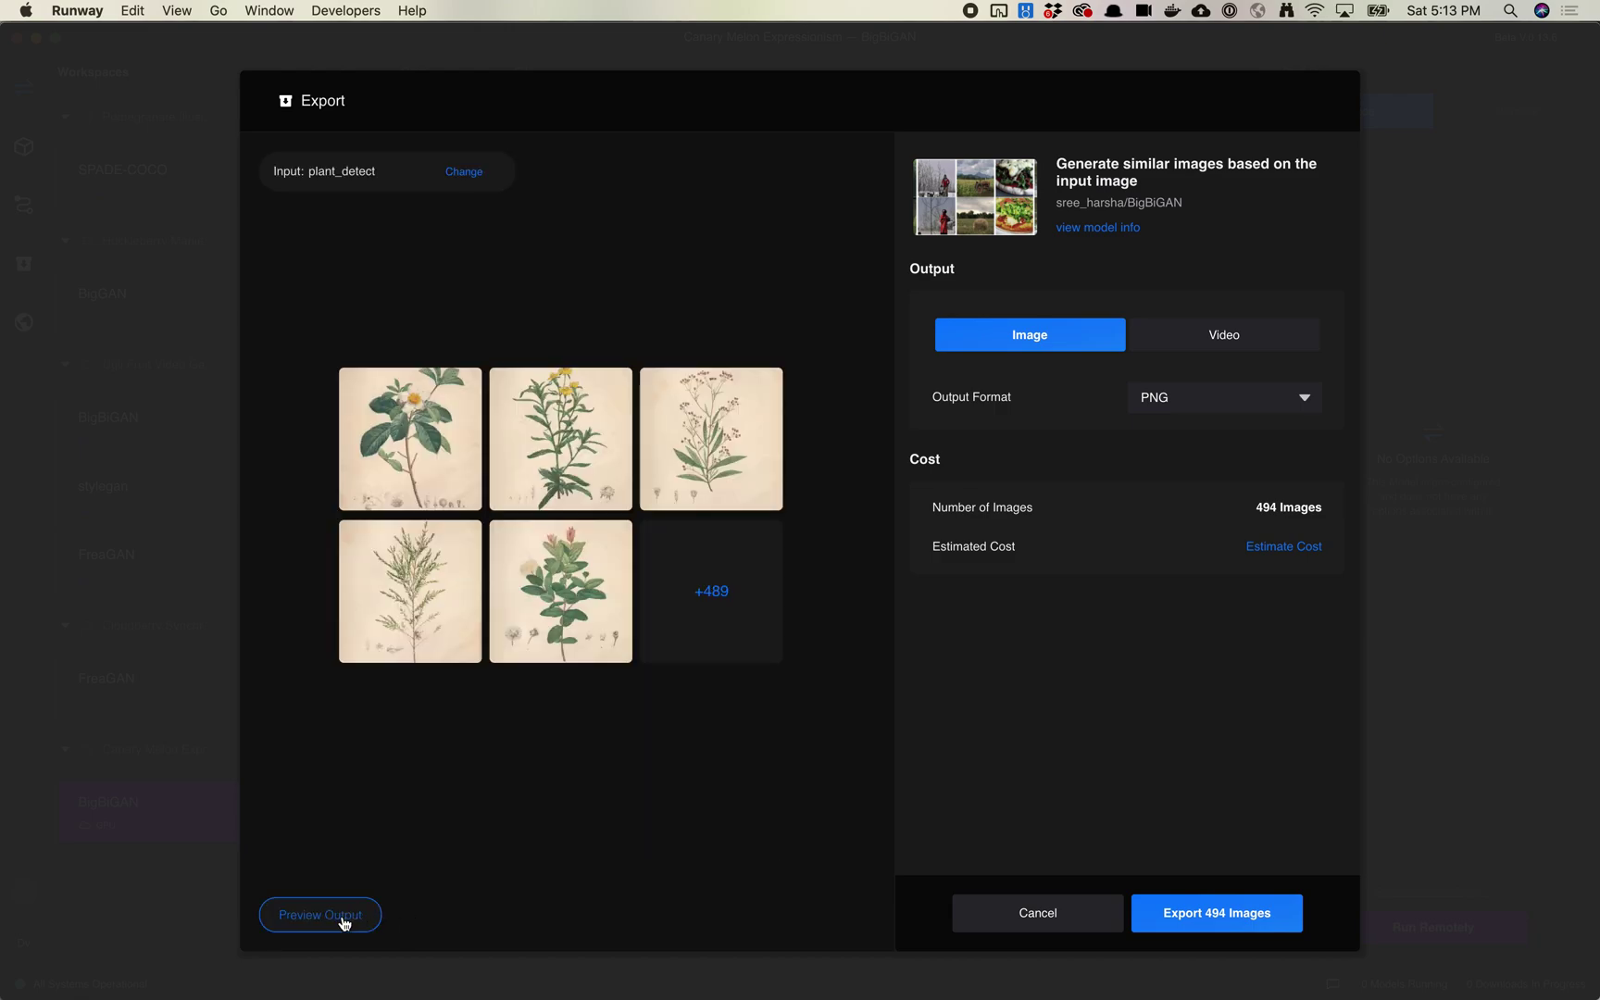
pyautogui.click(1282, 552)
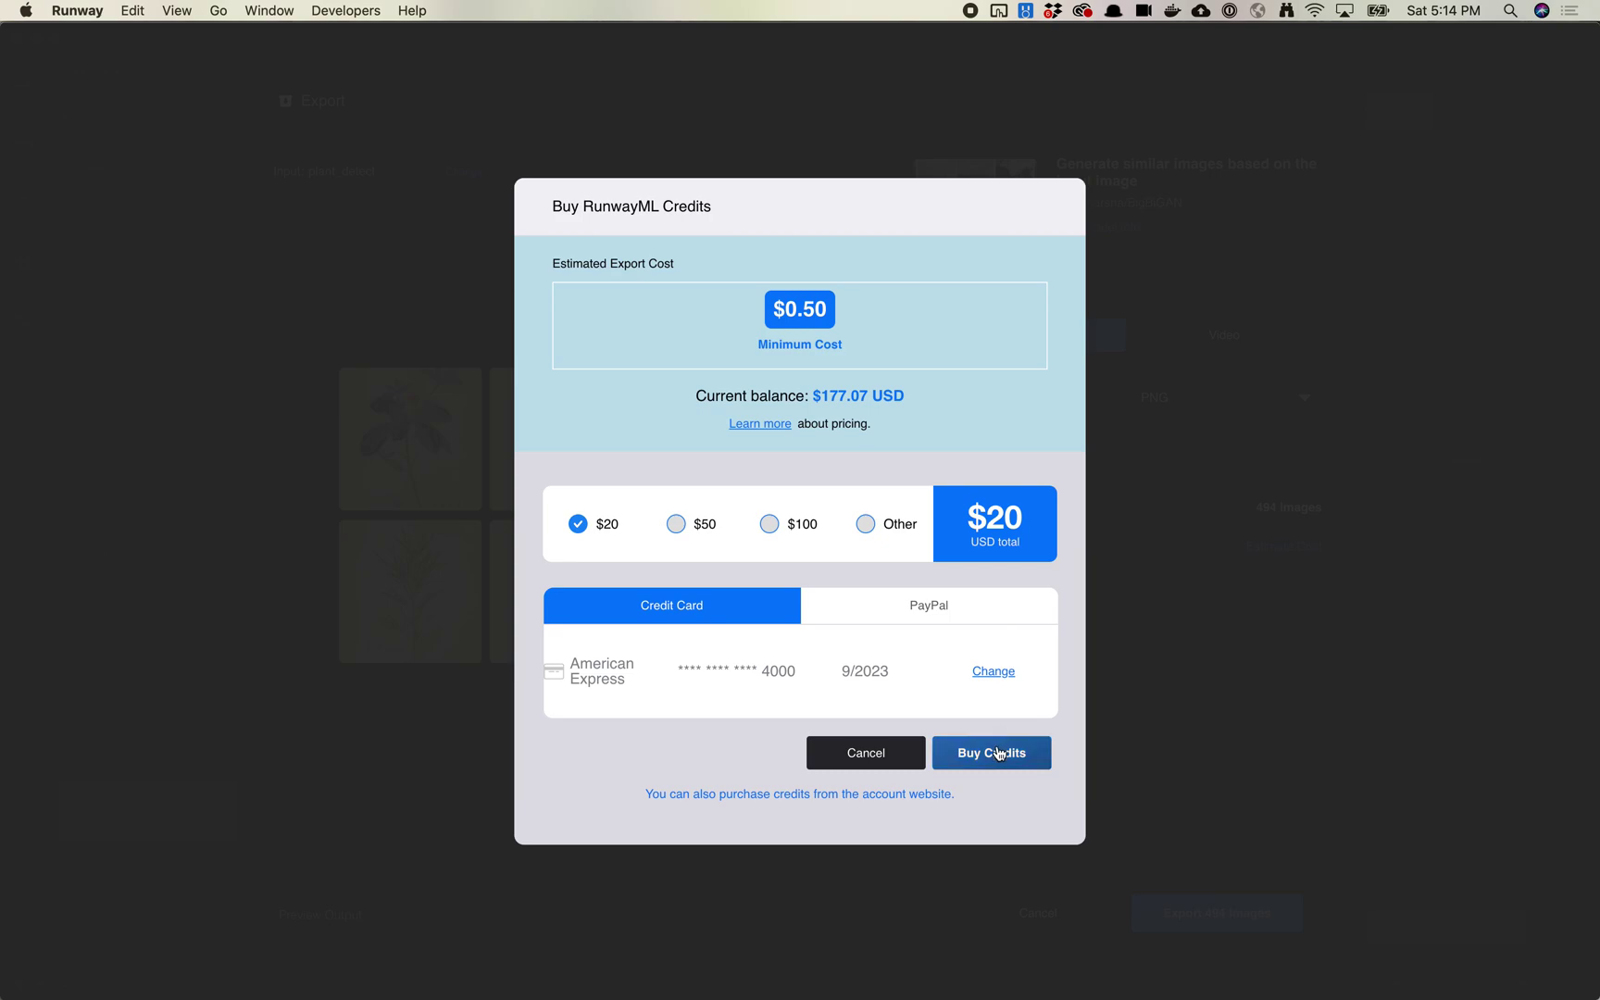
# Dismiss the credits offer and export all 494 plant_detect images as a running job.
pyautogui.click(468, 505)
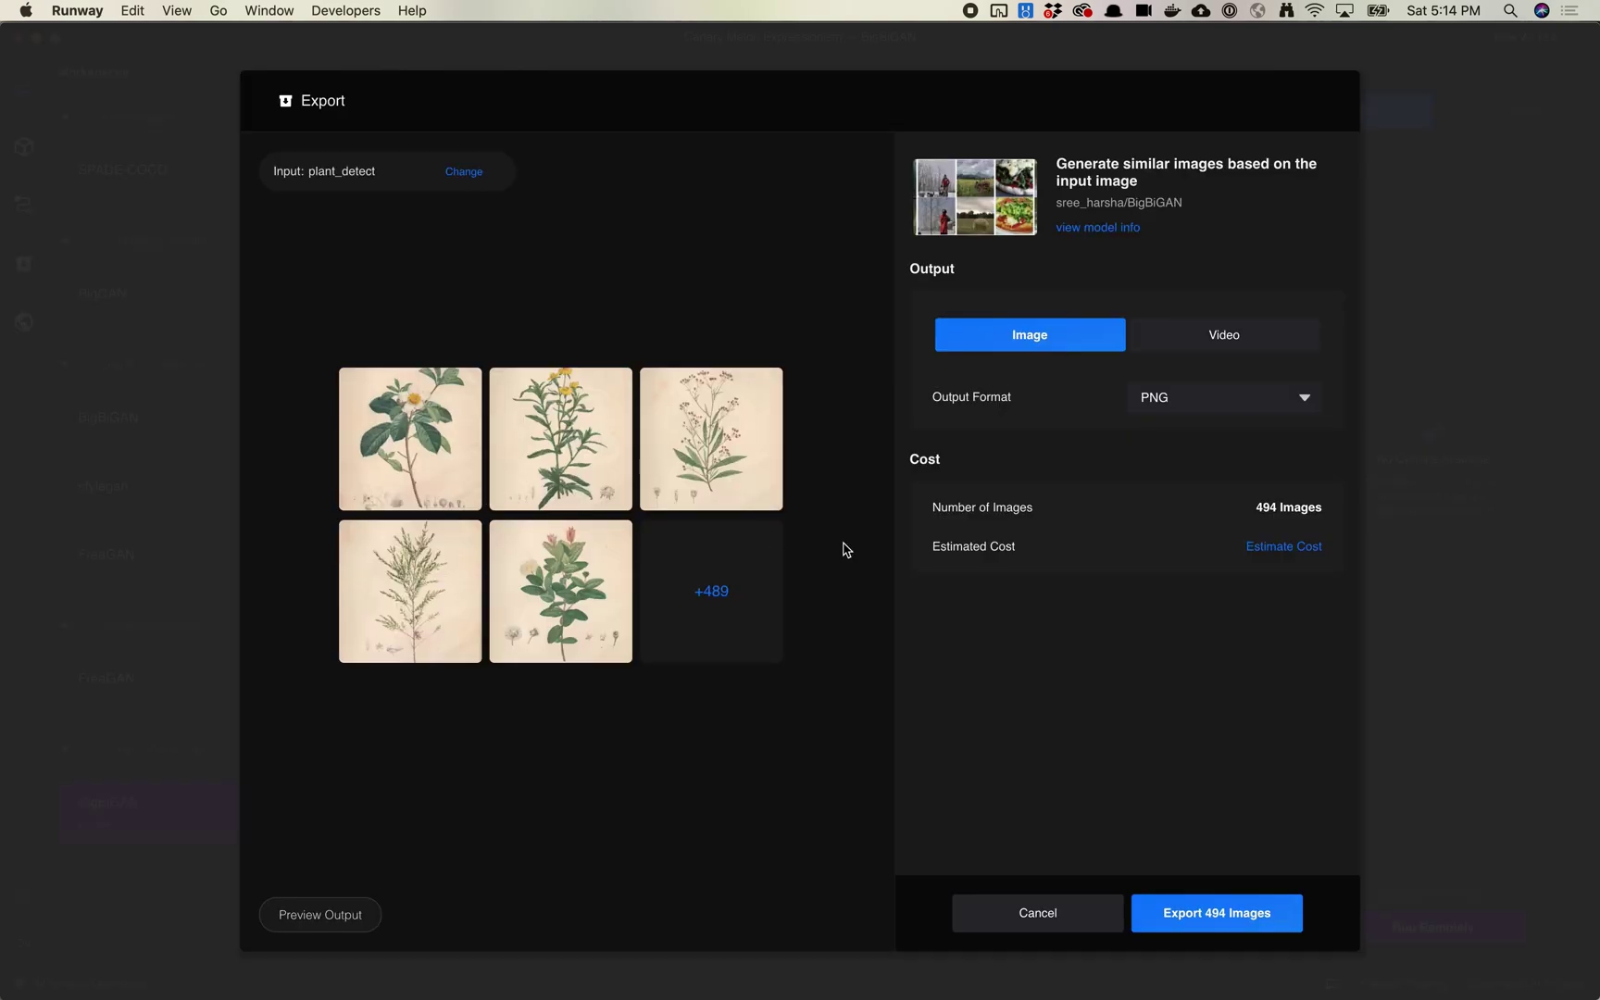
pyautogui.click(1221, 914)
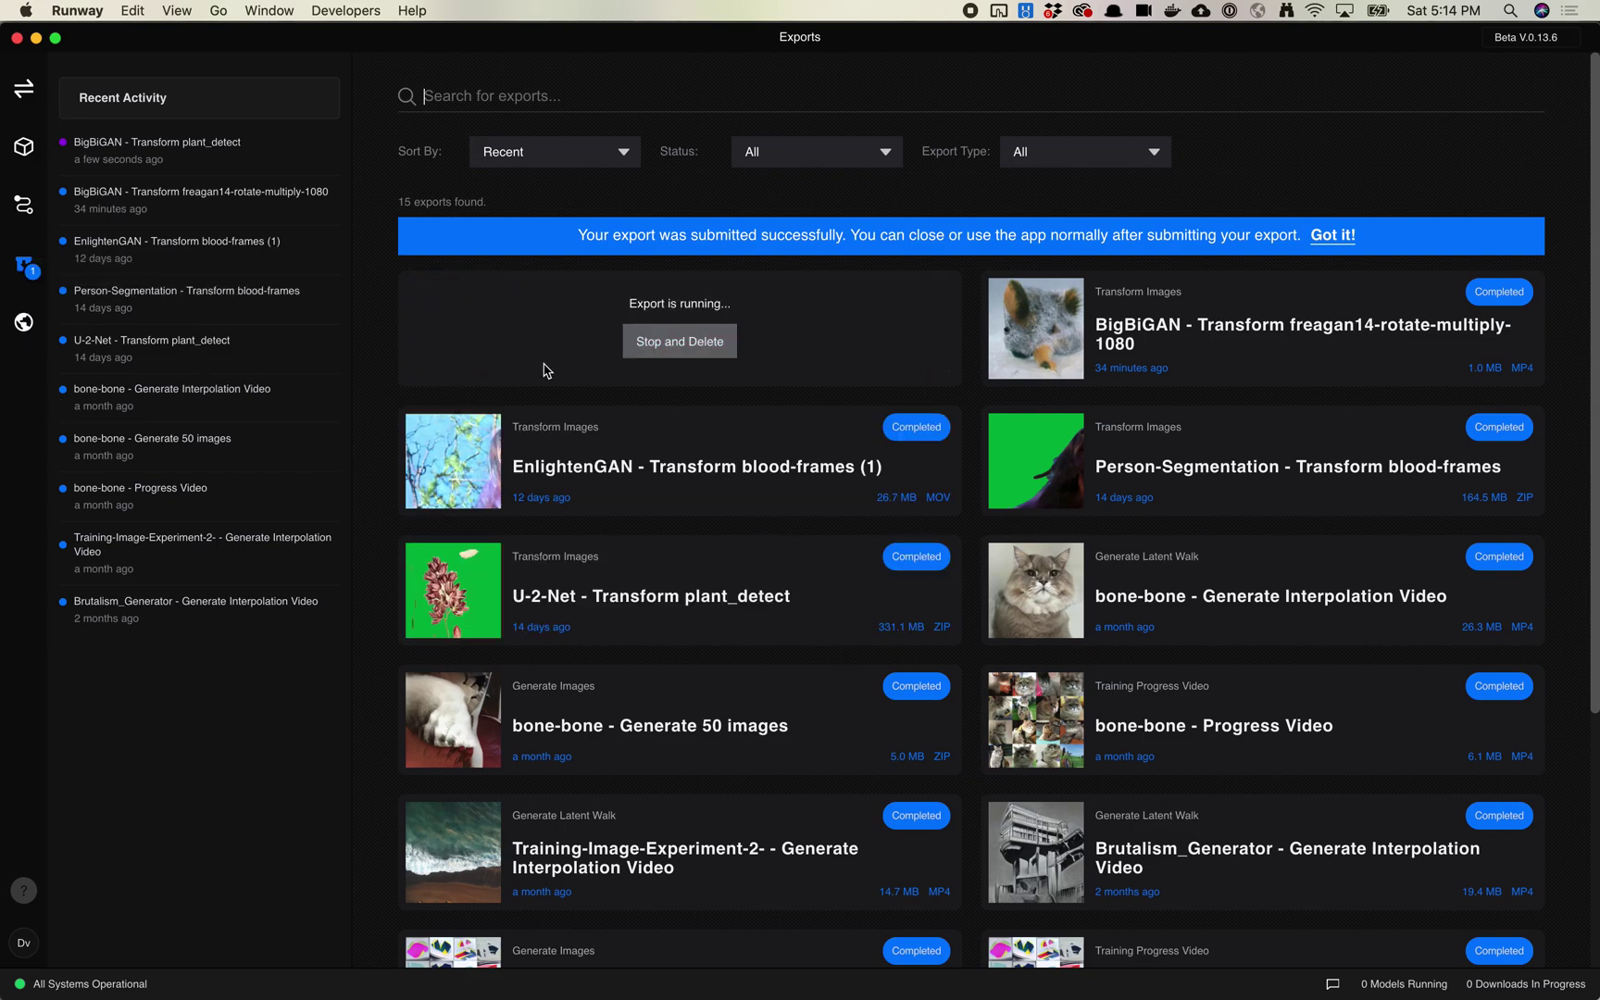
pyautogui.moveTo(645, 419)
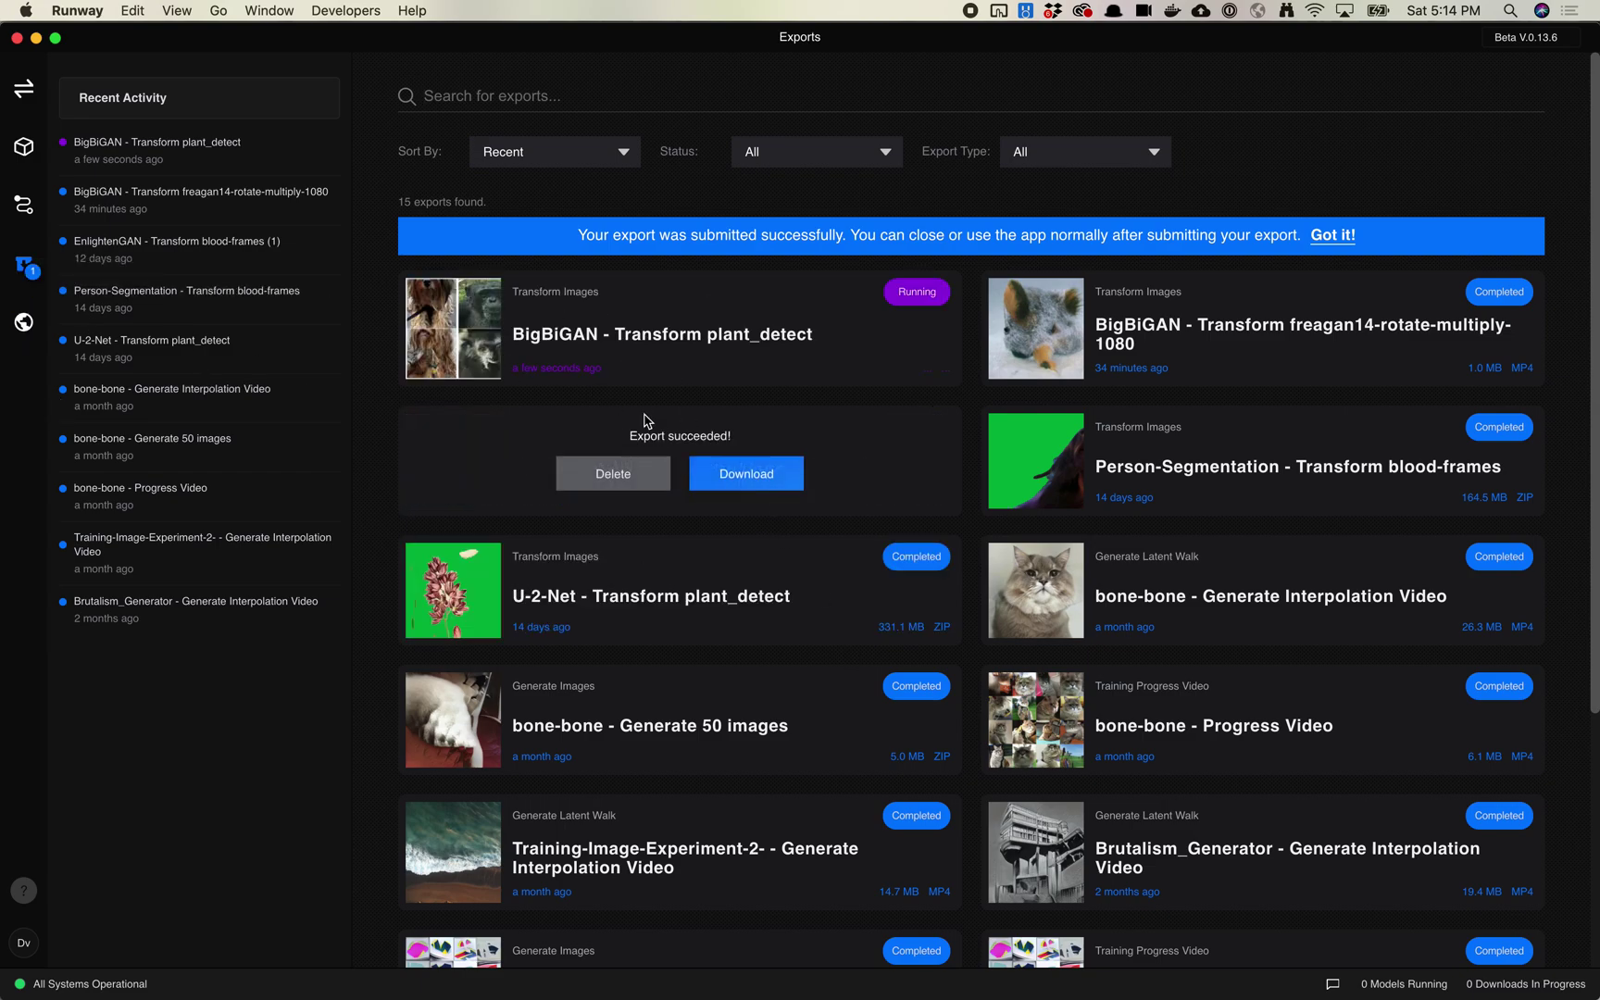
# Go back to the BigBiGAN workspace and start a new export, choosing to browse inputs.
pyautogui.click(25, 148)
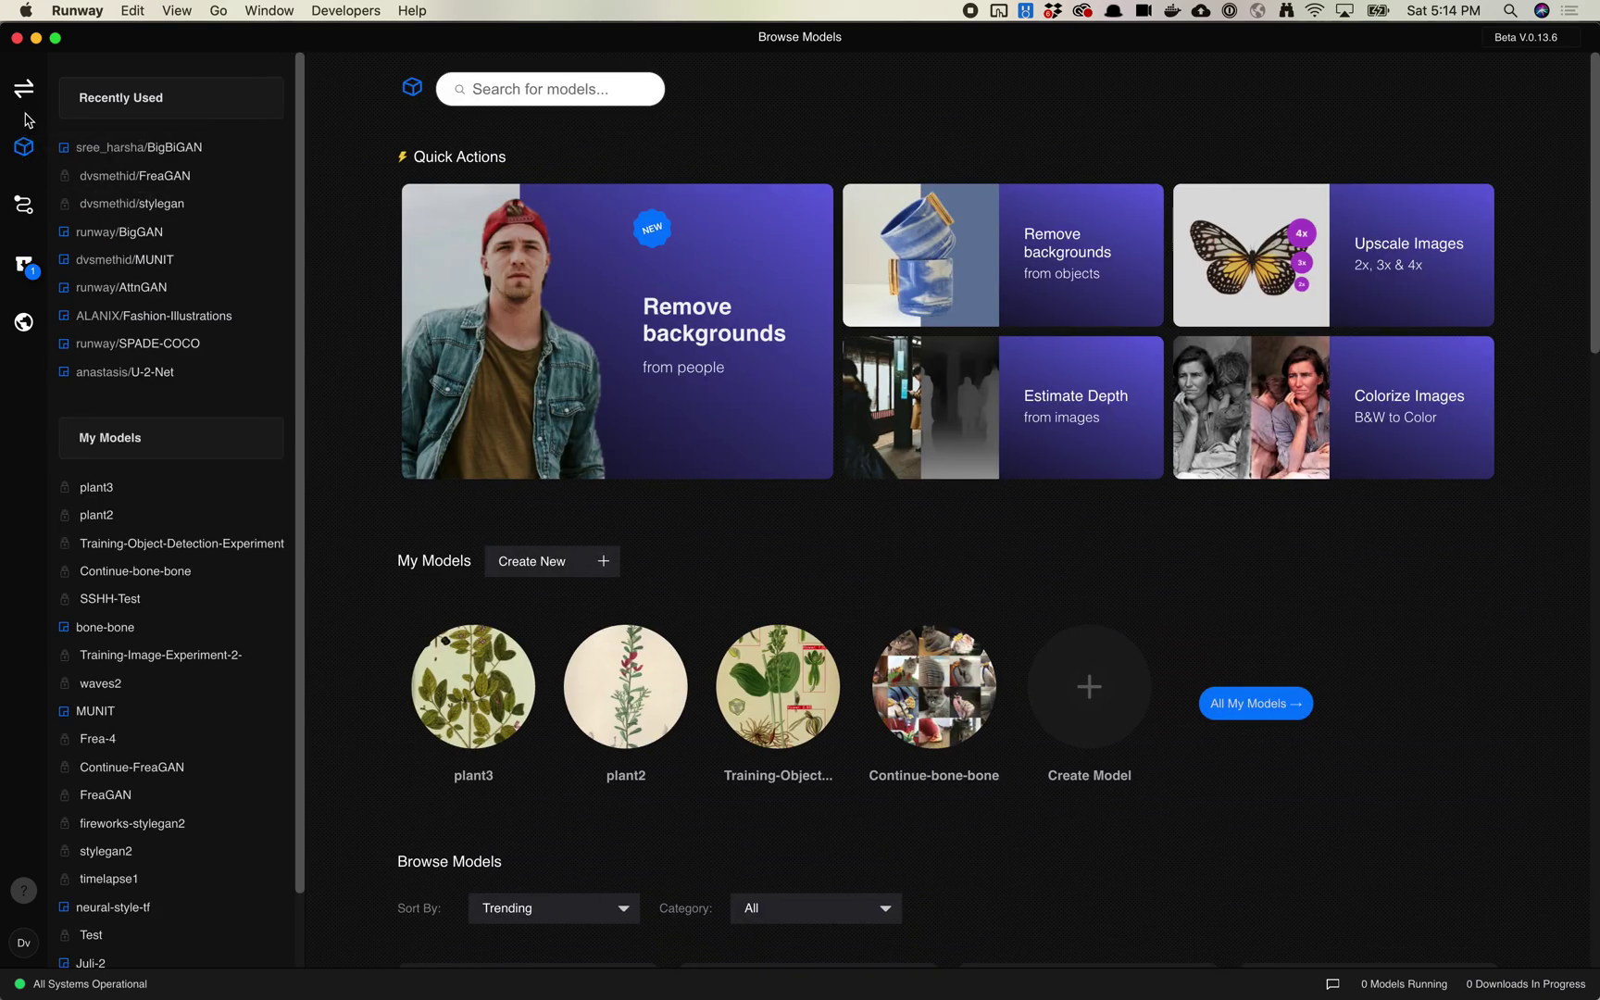
pyautogui.click(23, 90)
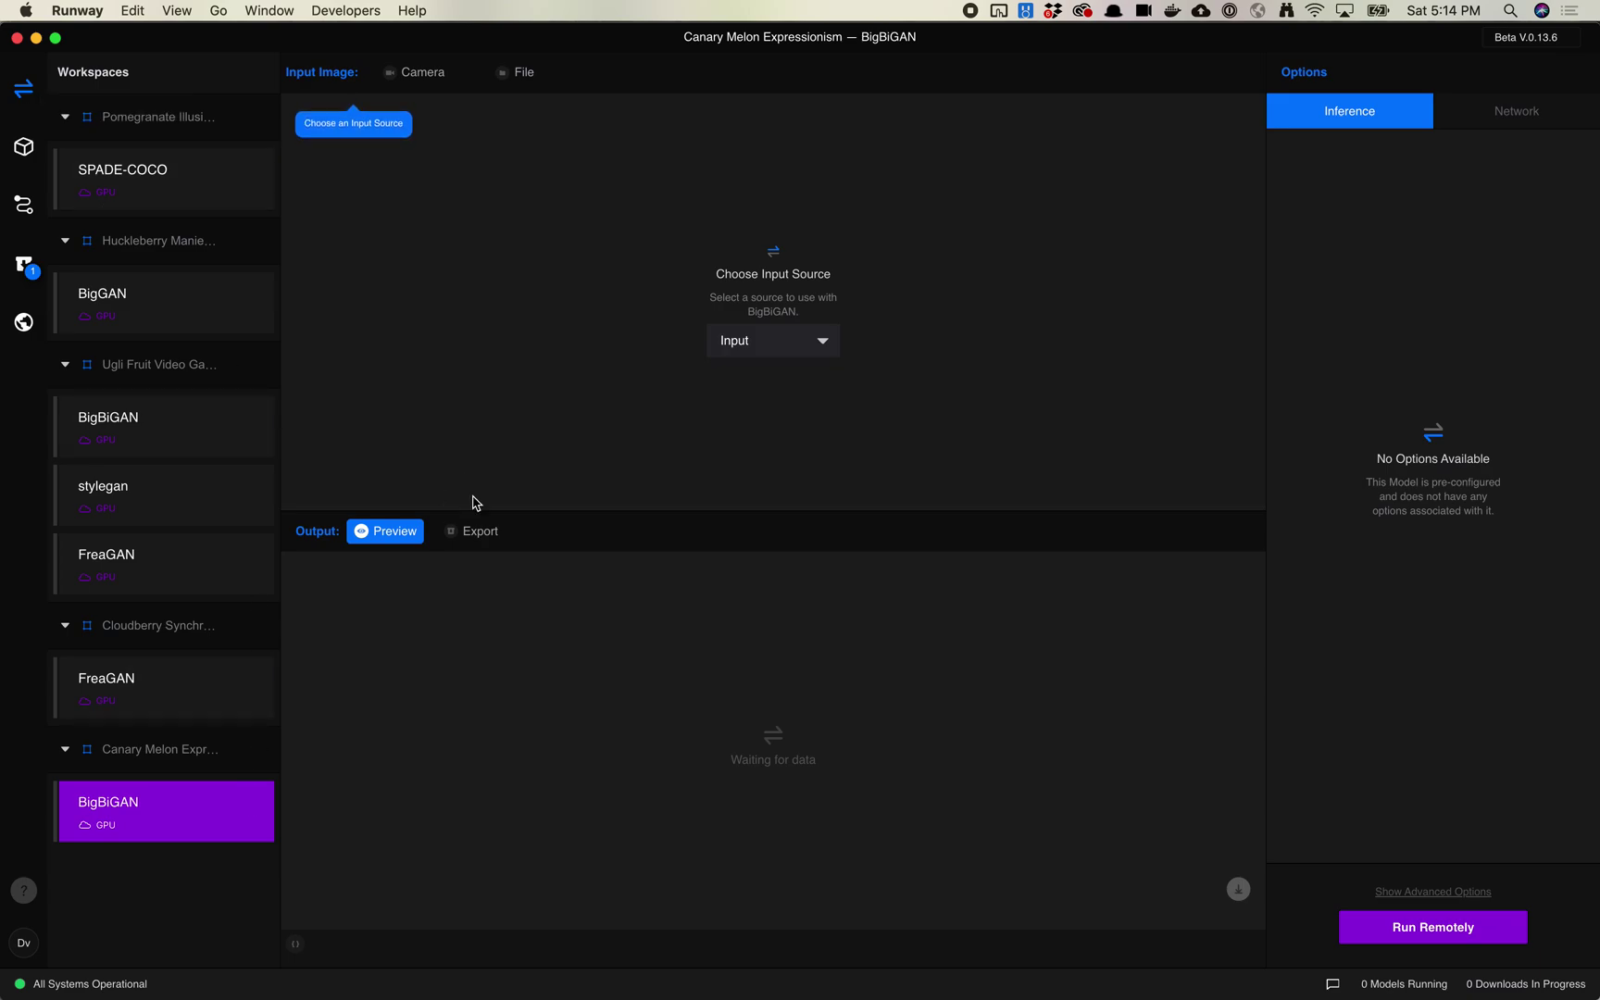
pyautogui.click(479, 532)
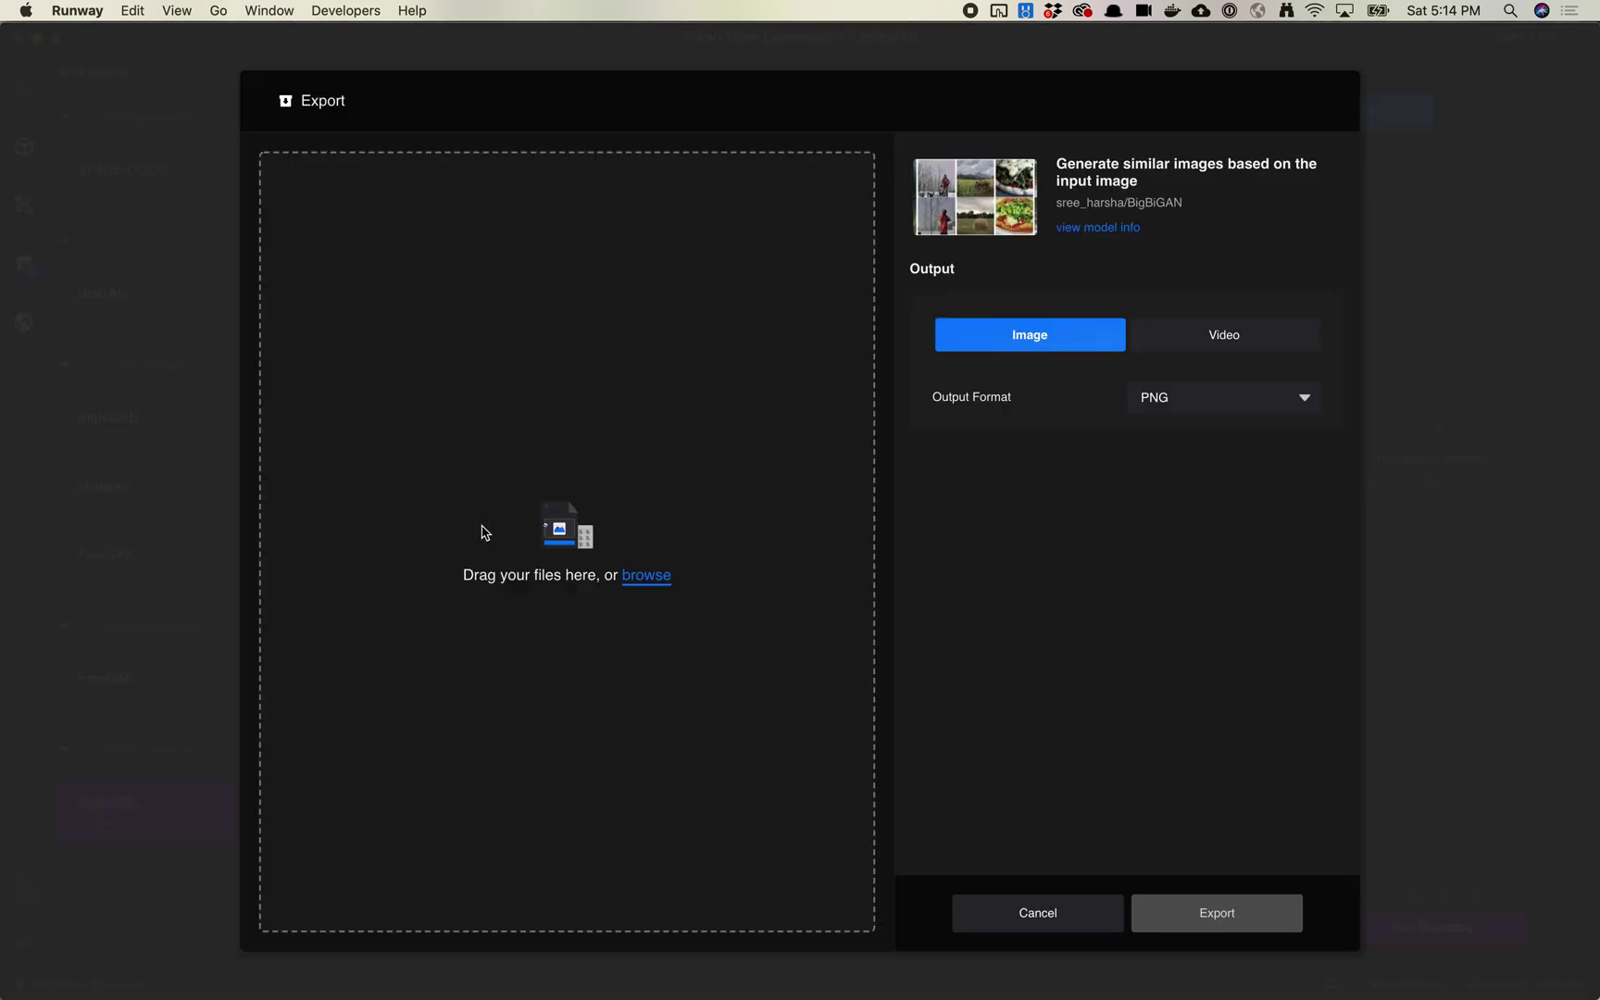
pyautogui.click(648, 576)
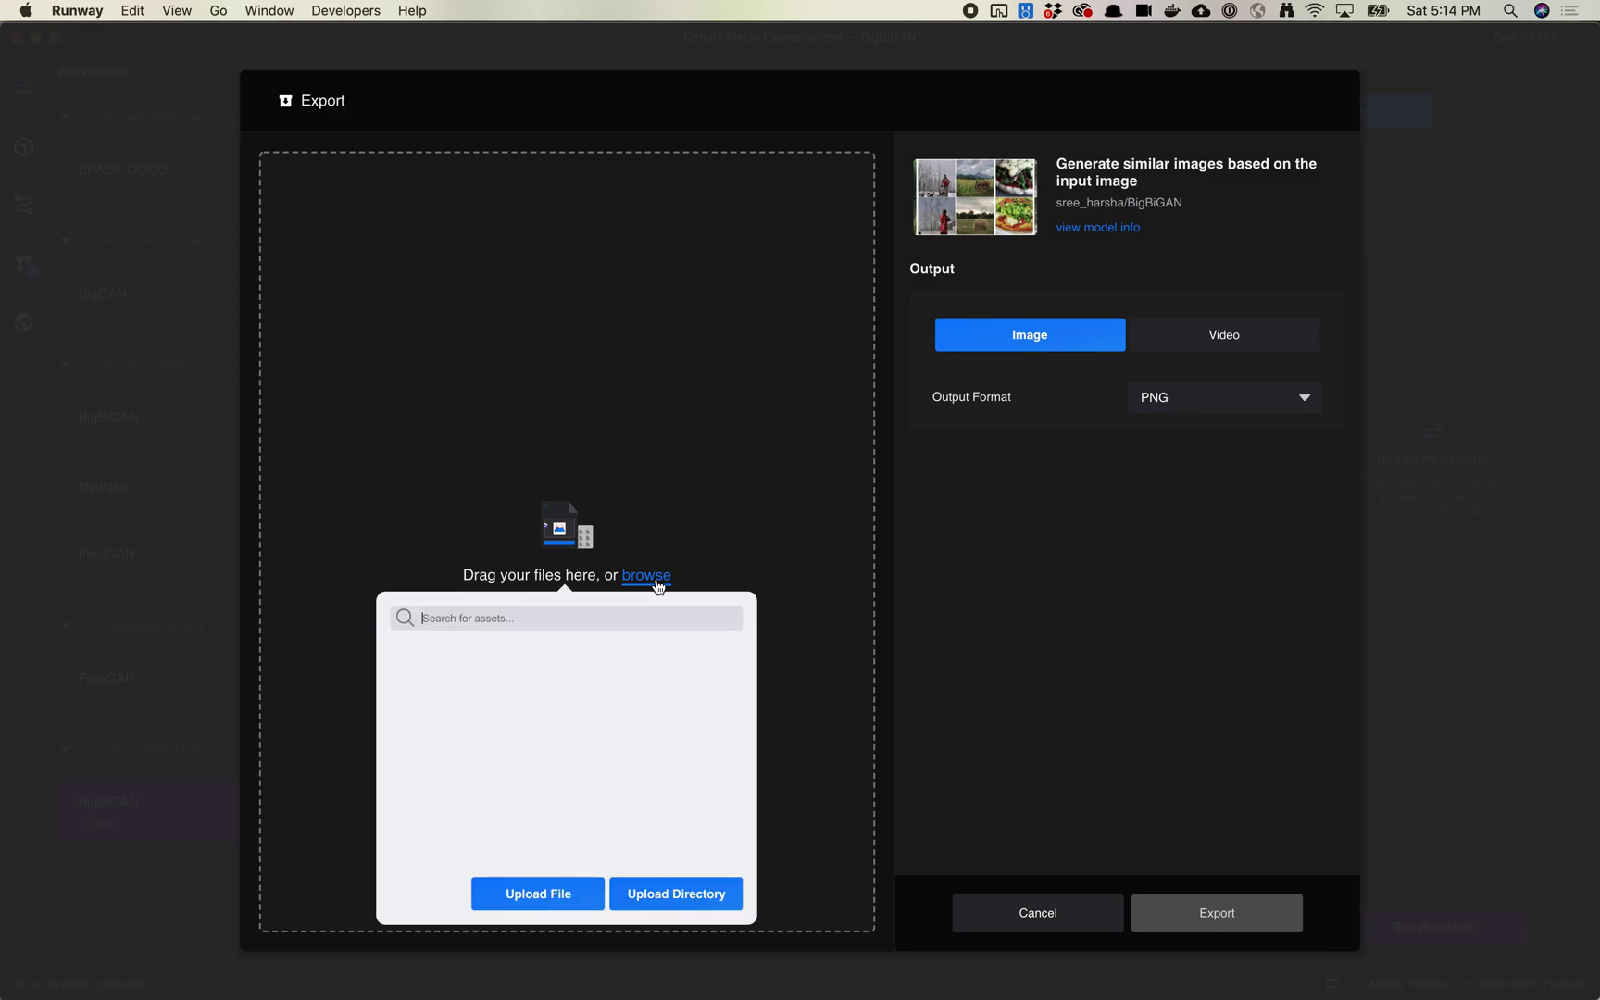
# Quick Look freagan14-rotate-multiply-1080.mov from Dropbox, then upload it as the export input.
pyautogui.click(569, 899)
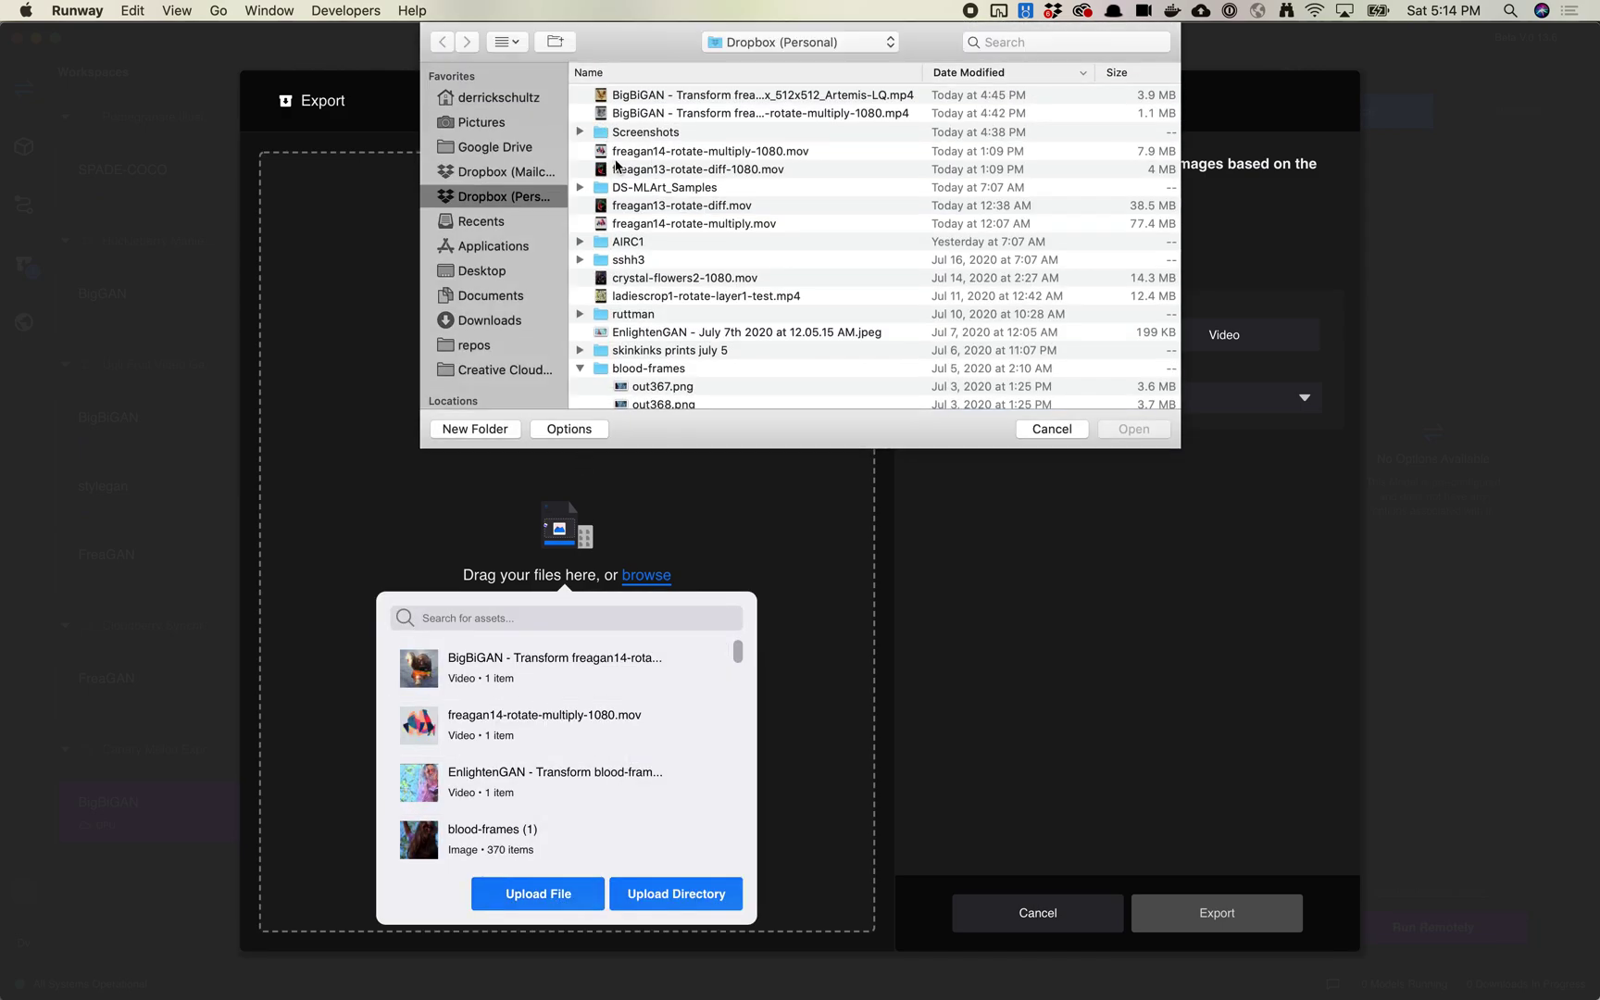
pyautogui.click(659, 153)
pyautogui.press('space')
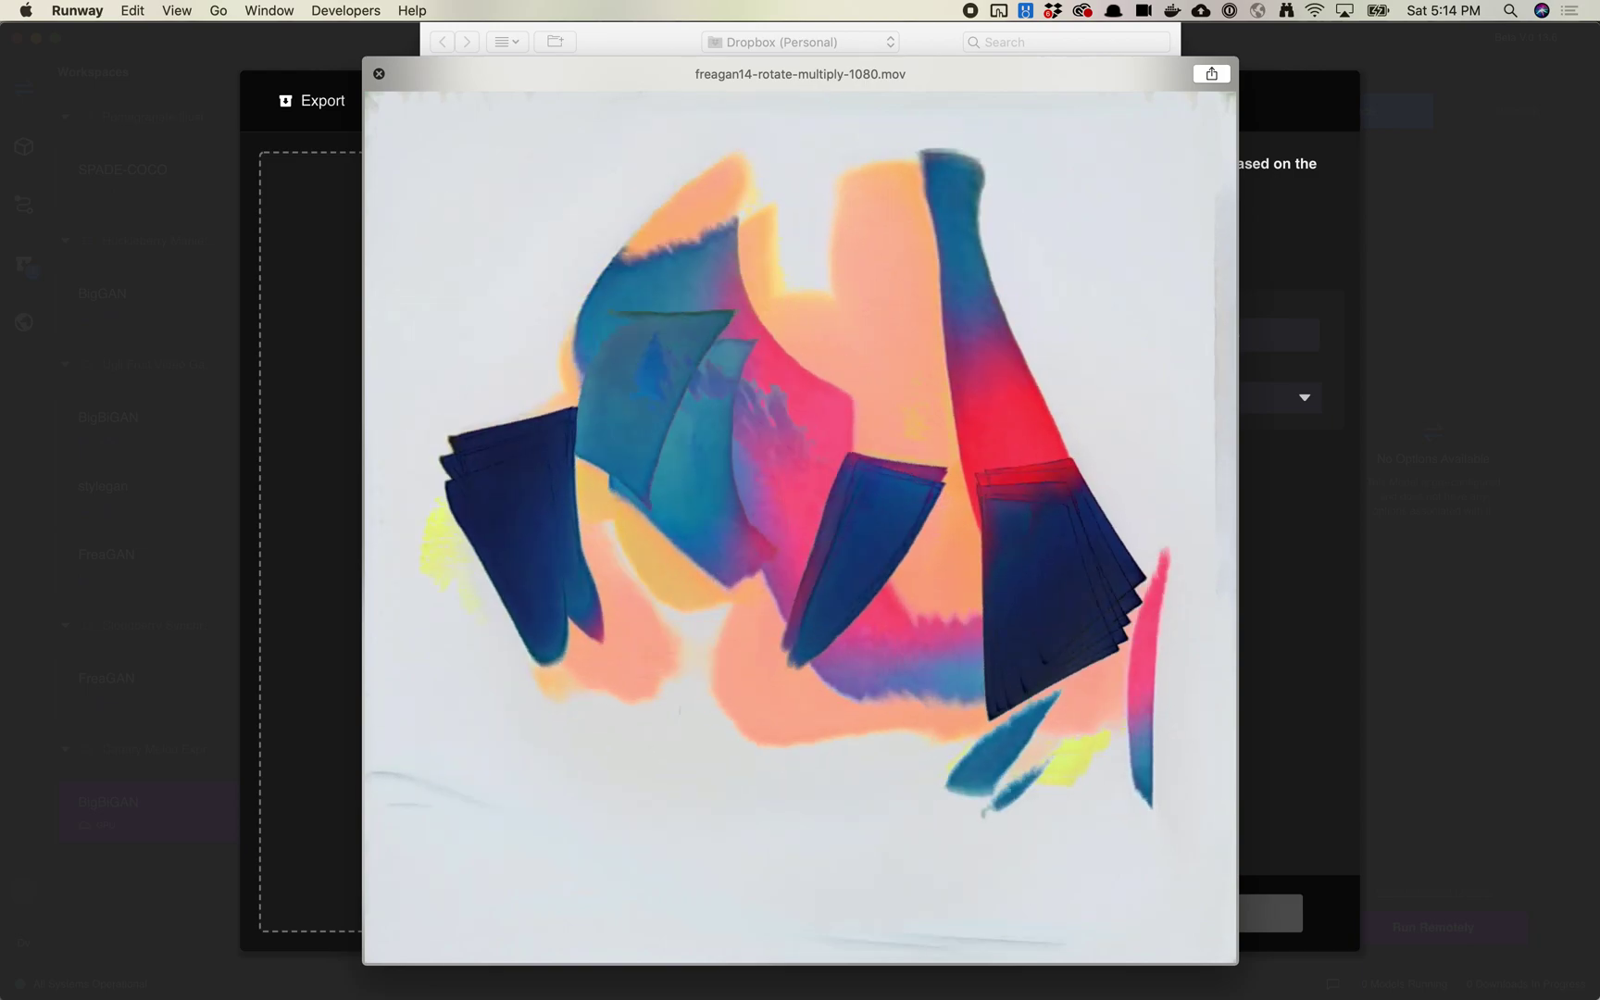
pyautogui.press('space')
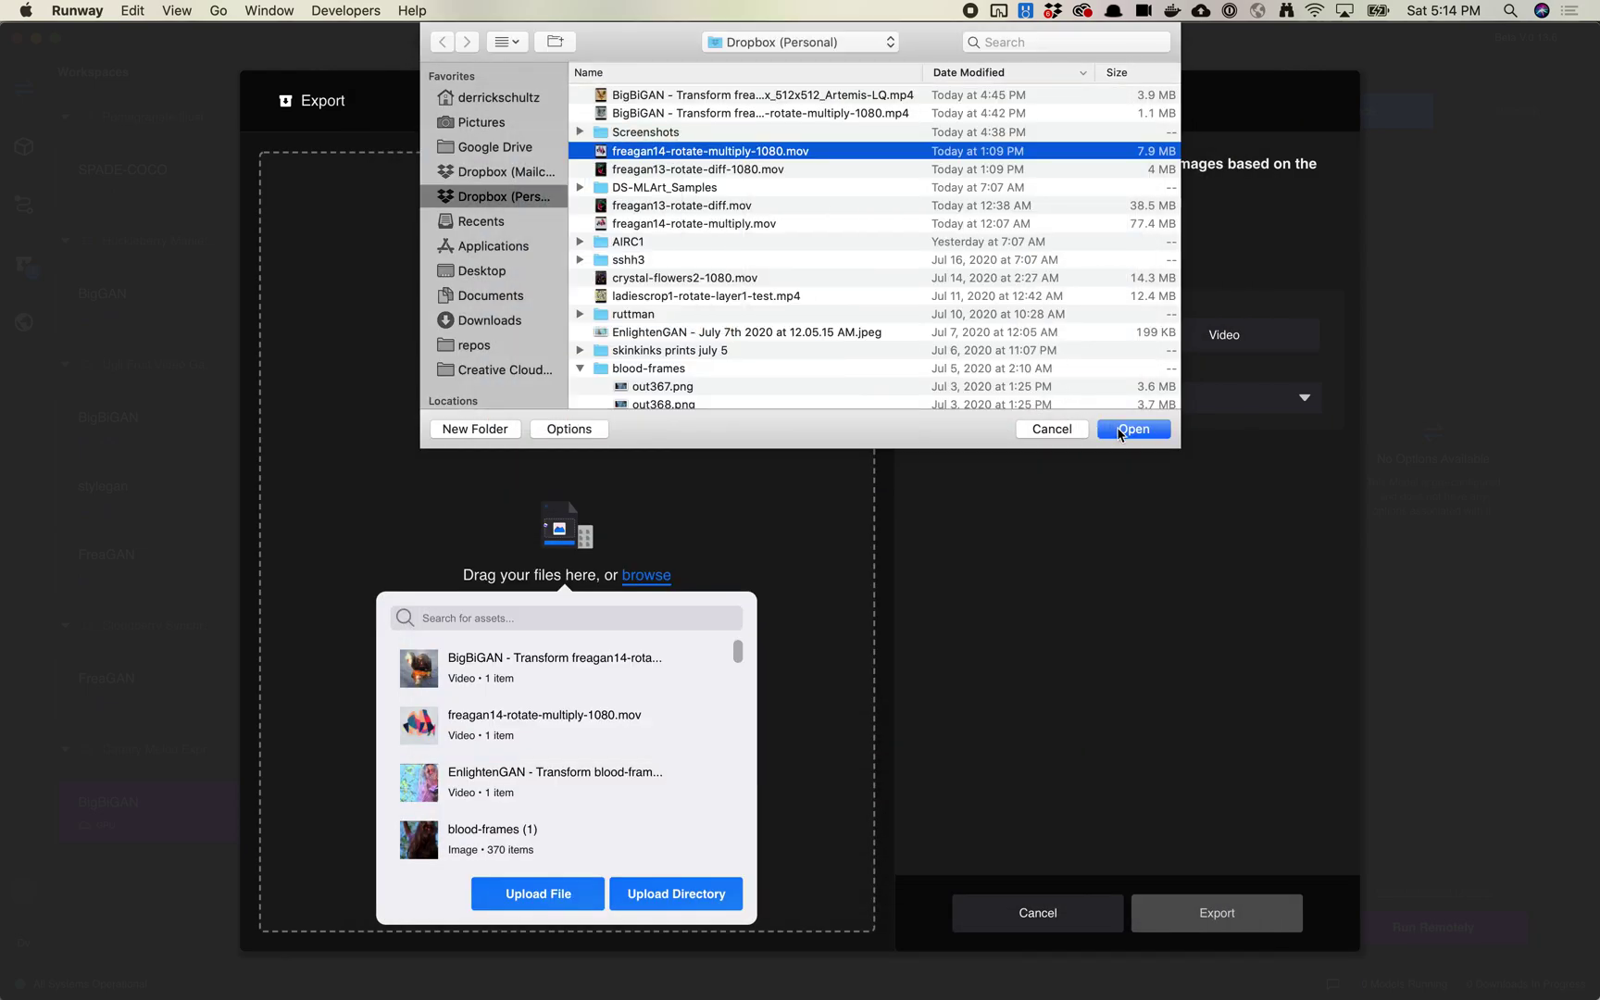
pyautogui.click(1121, 432)
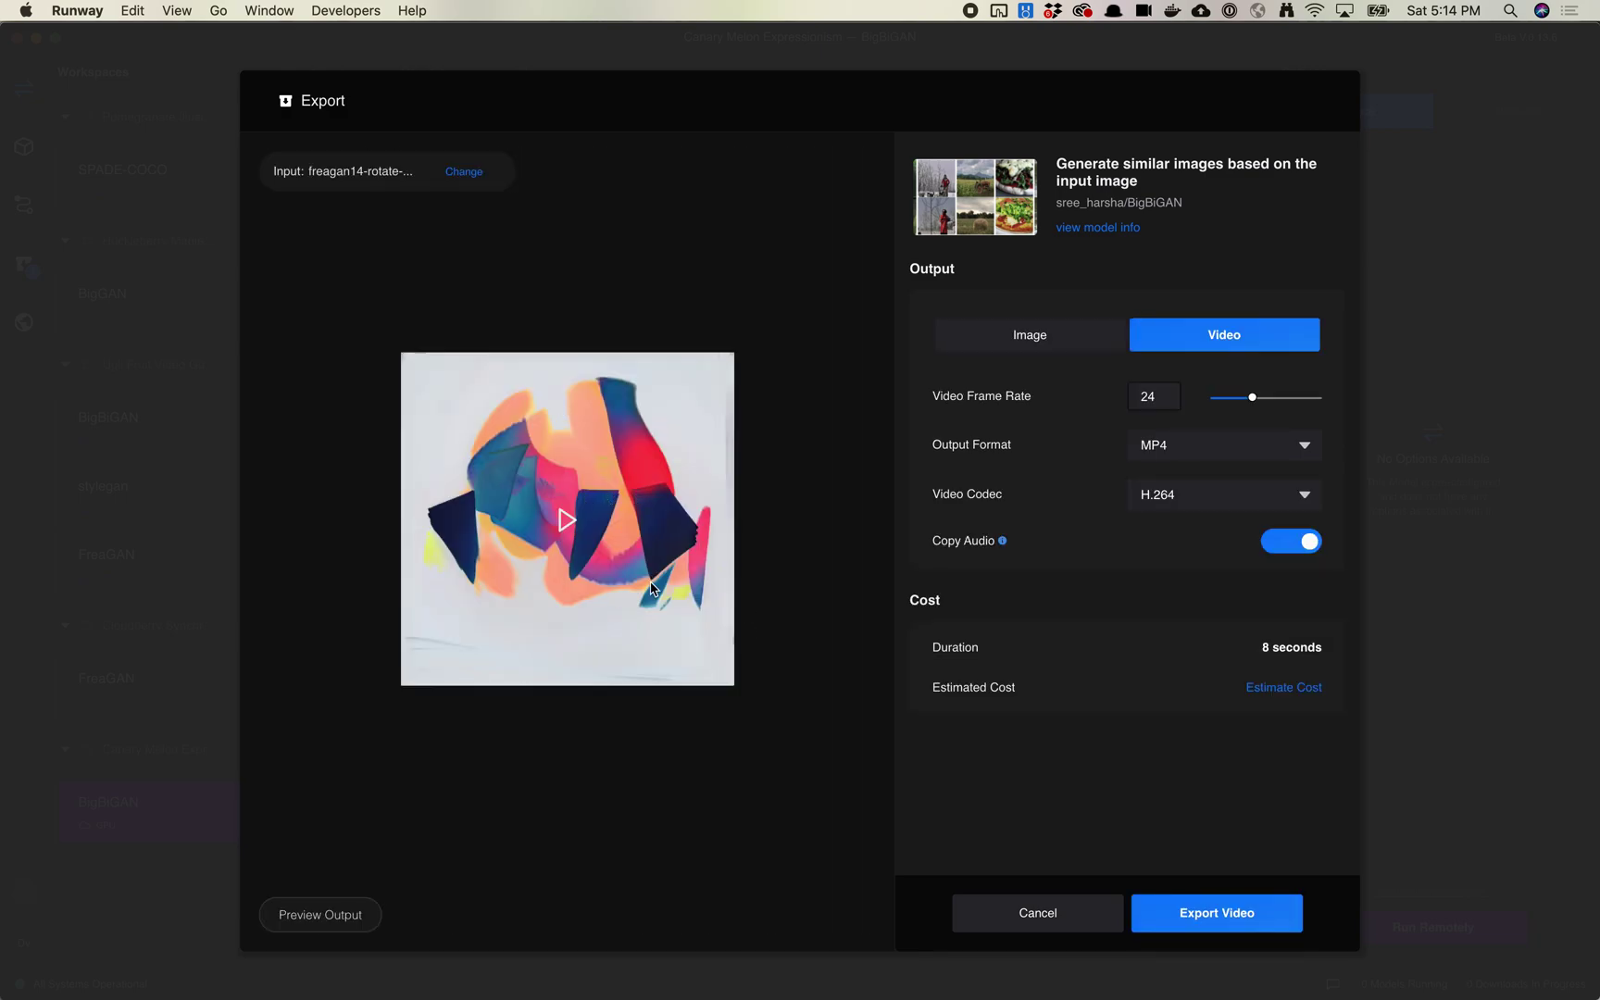
# Compare Image and Video output, settling on Image in PNG for 199 images.
pyautogui.click(1042, 354)
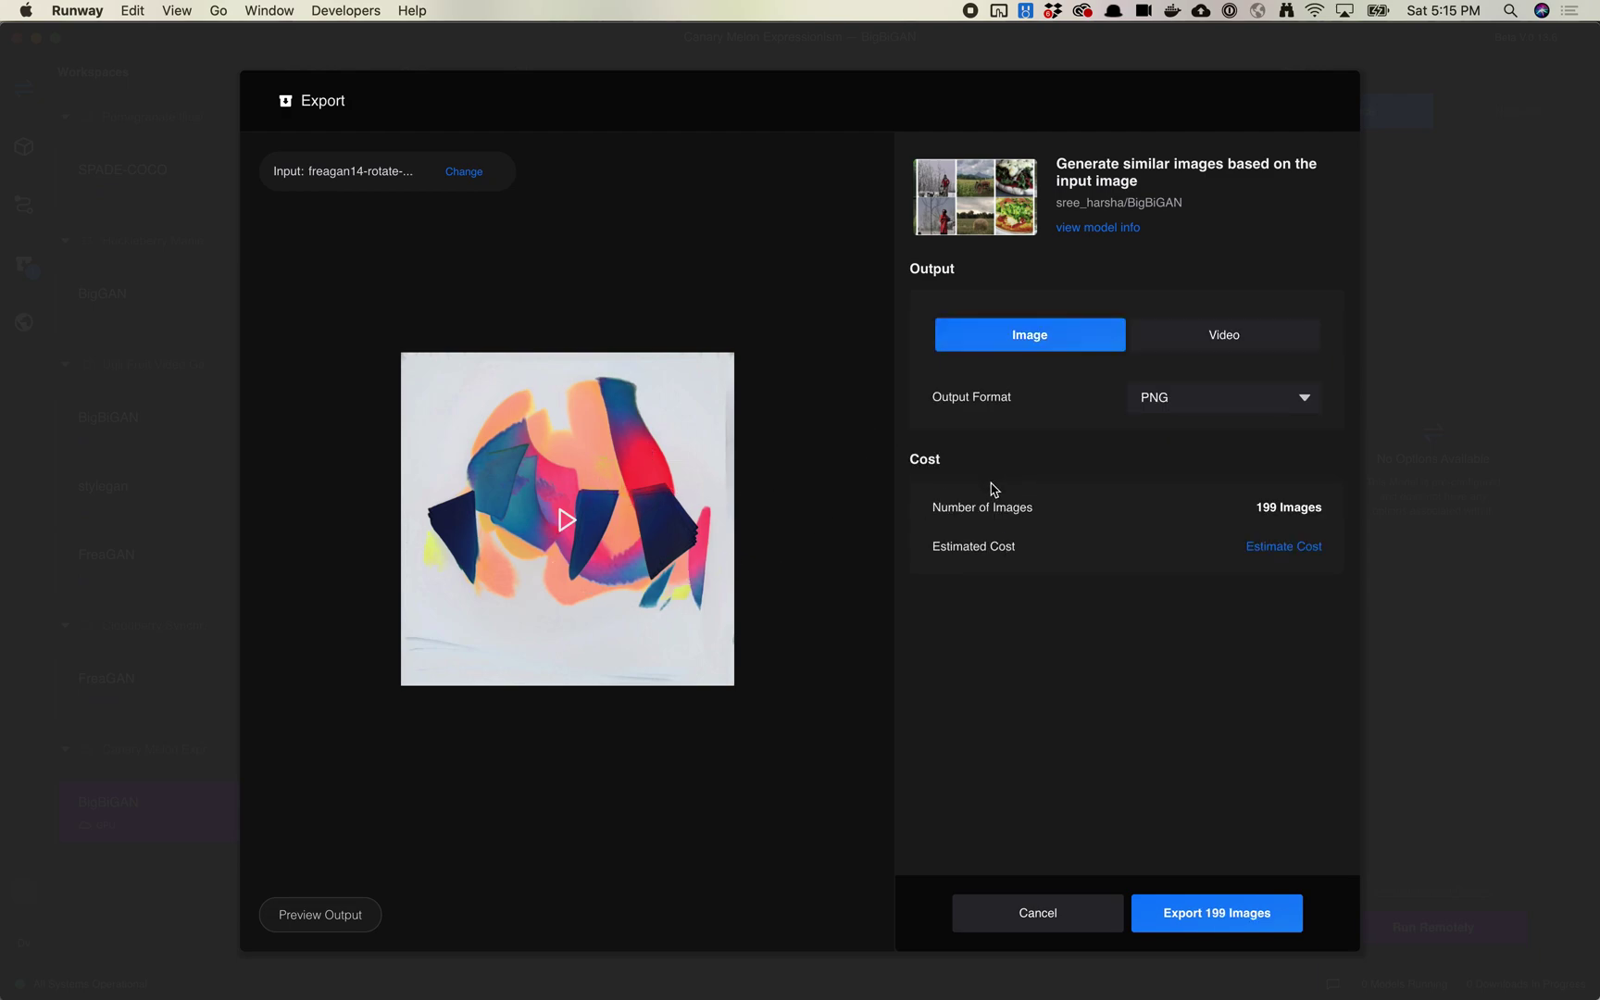
pyautogui.click(1209, 335)
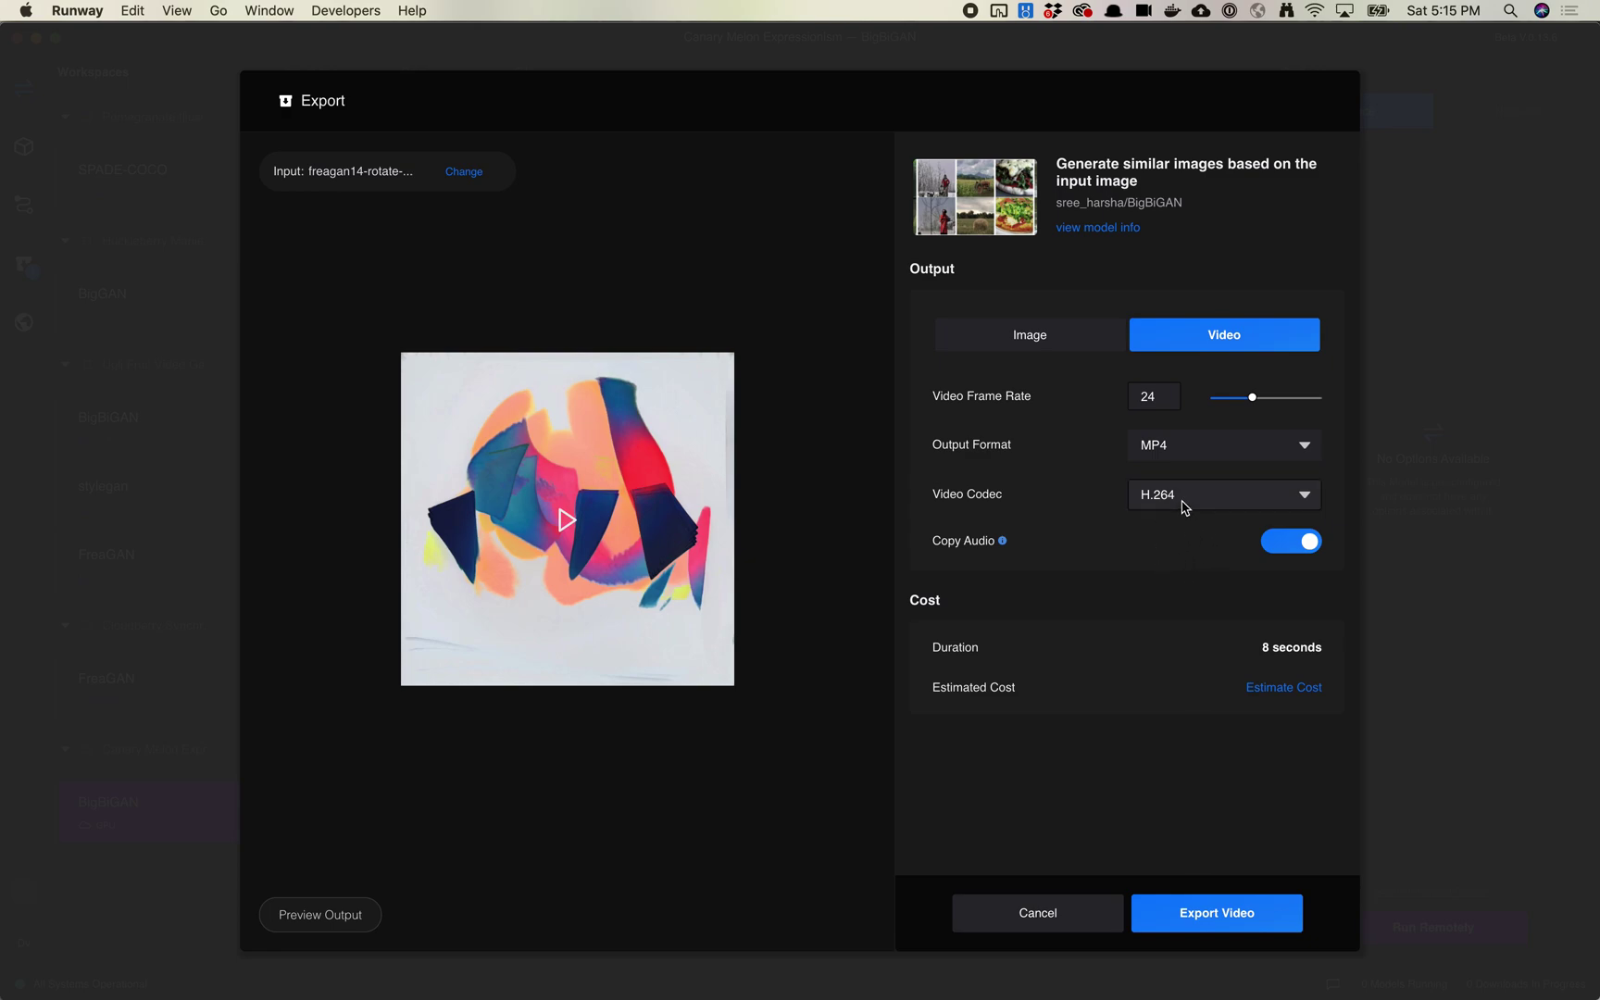
pyautogui.click(1046, 352)
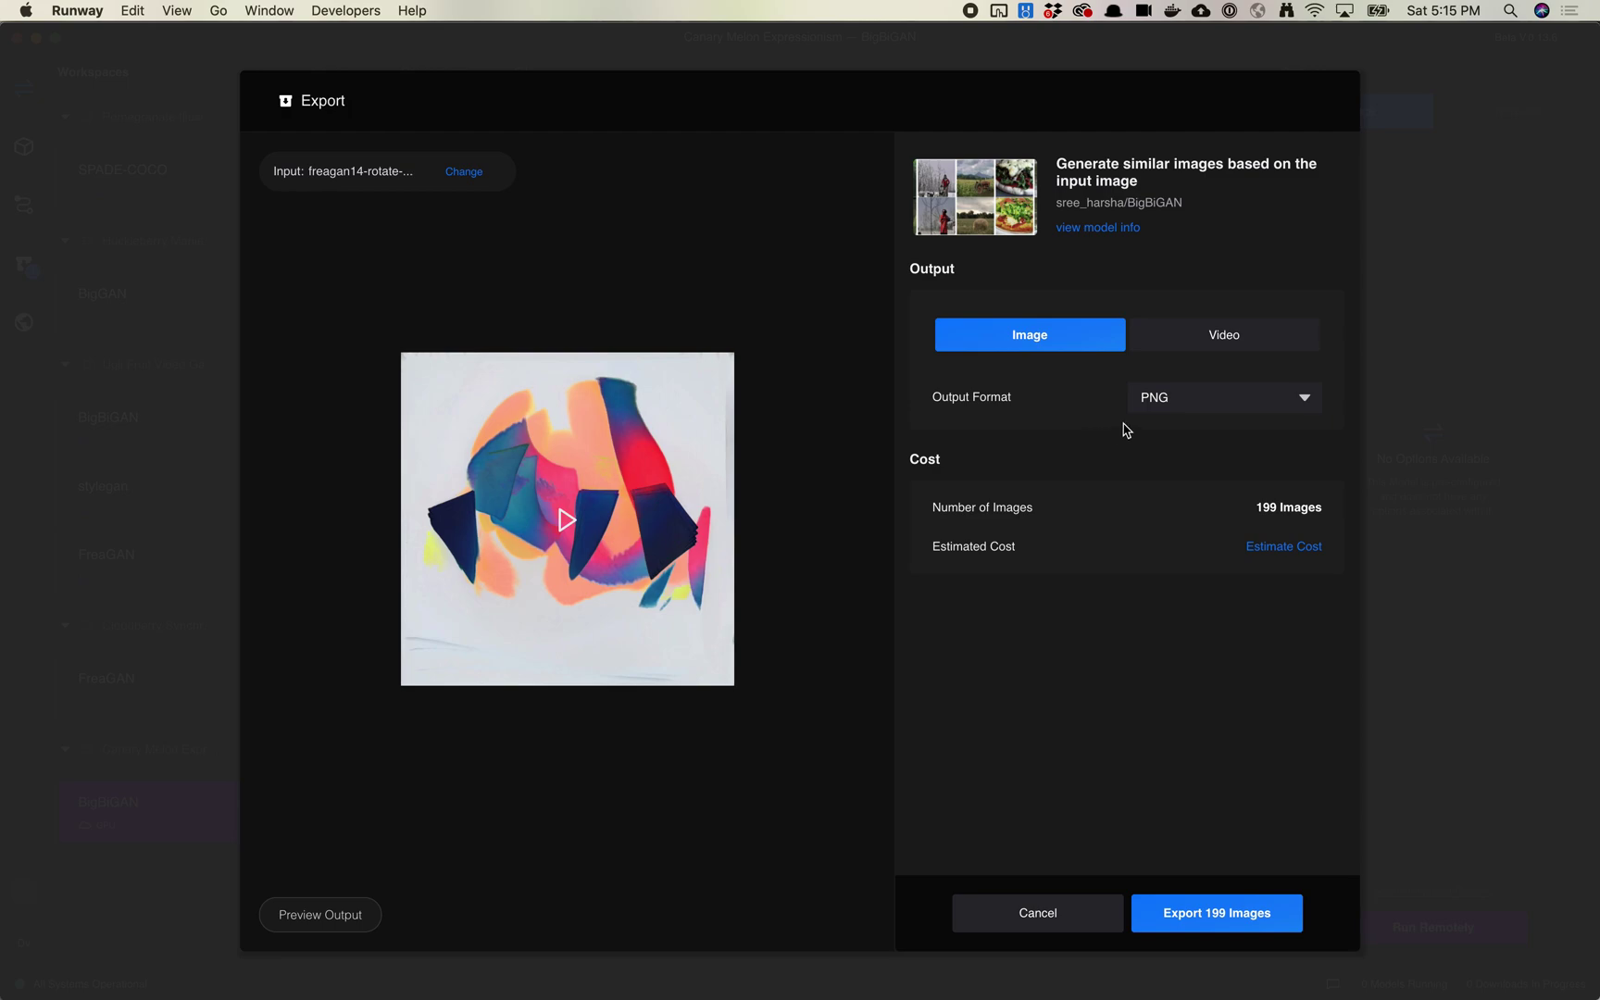
# Switch the export output to video, browse formats, and keep H.264 as the codec.
pyautogui.click(1224, 350)
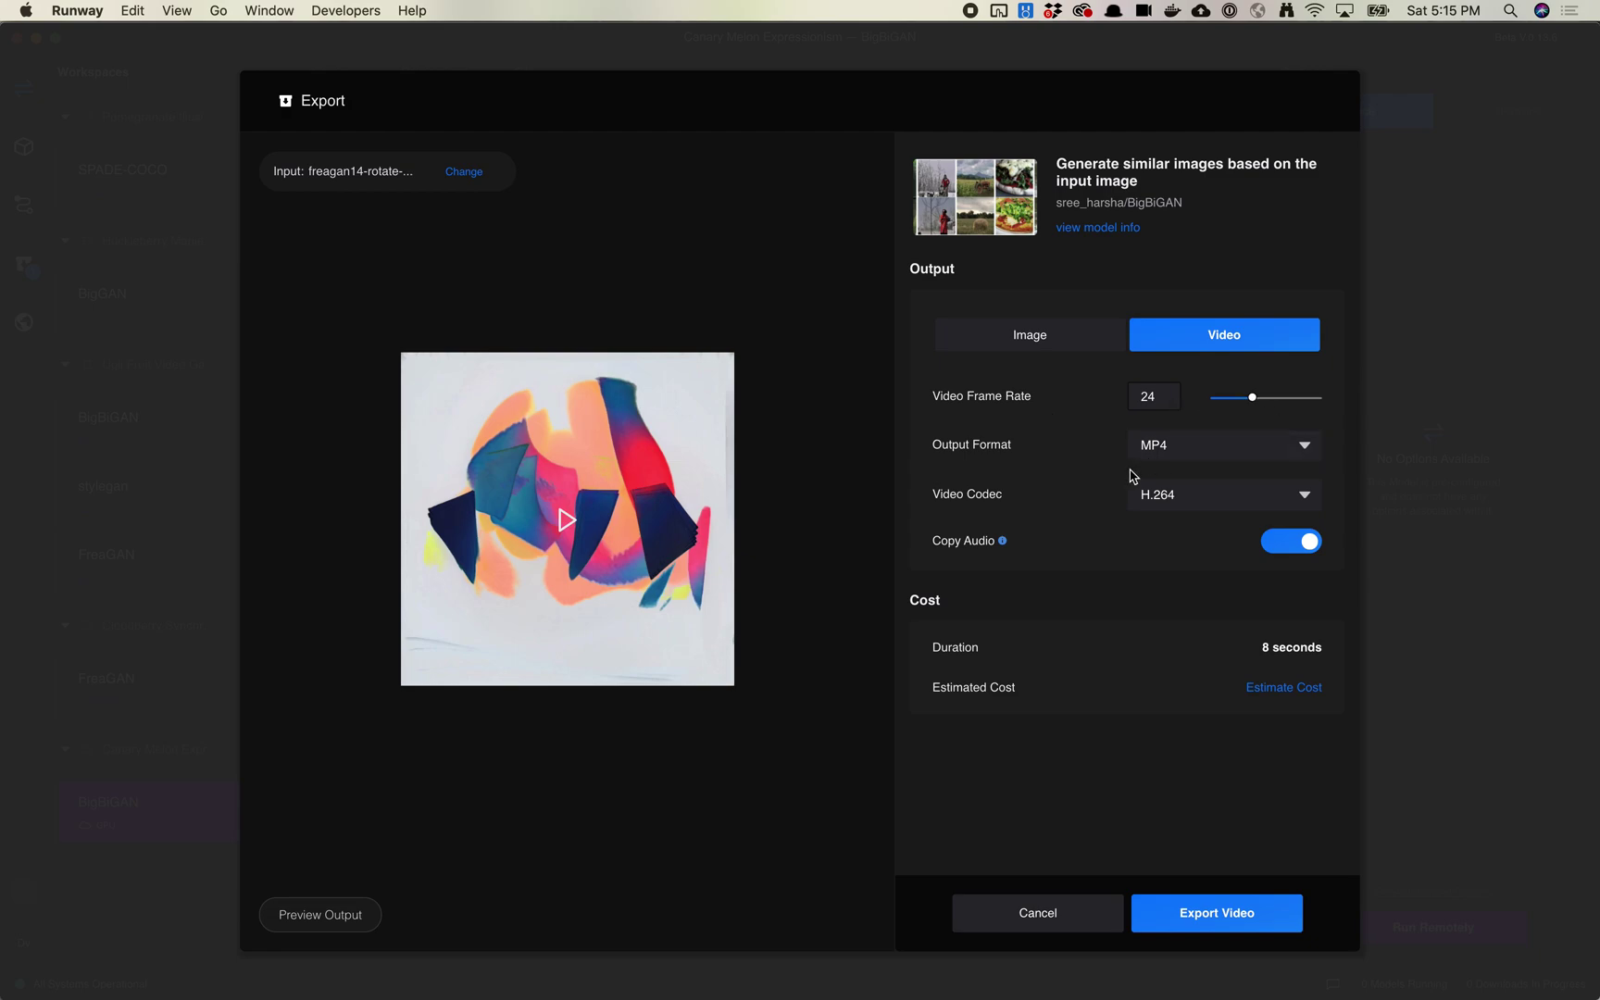
pyautogui.click(1183, 463)
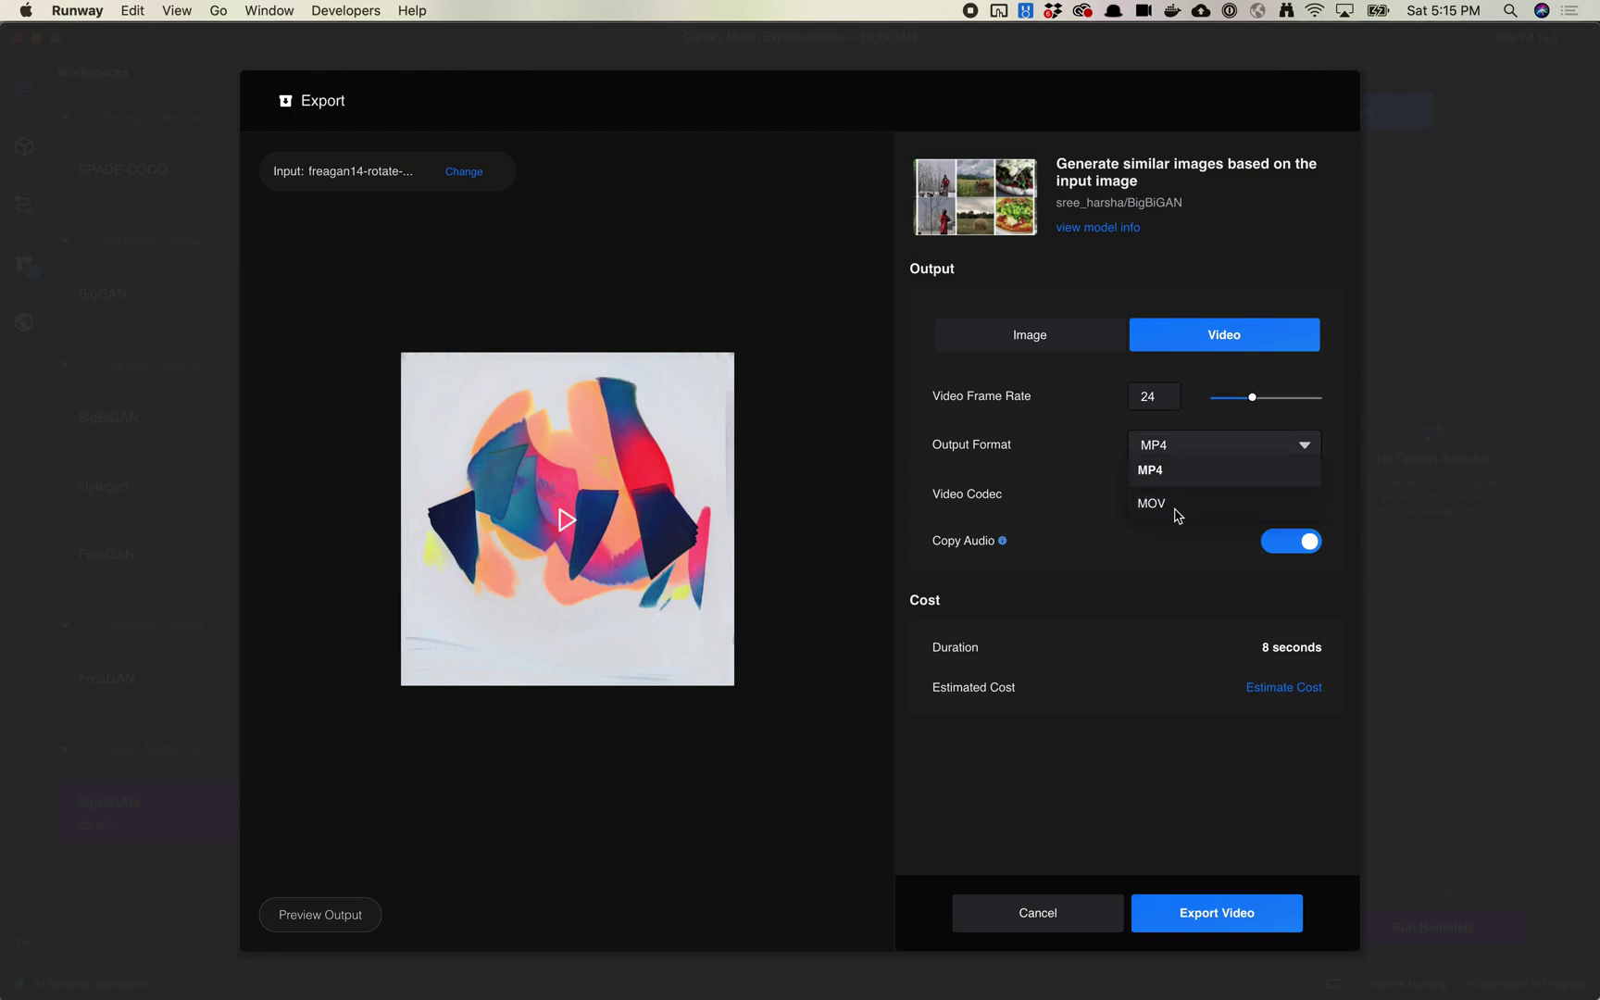
pyautogui.click(1176, 511)
pyautogui.click(1170, 452)
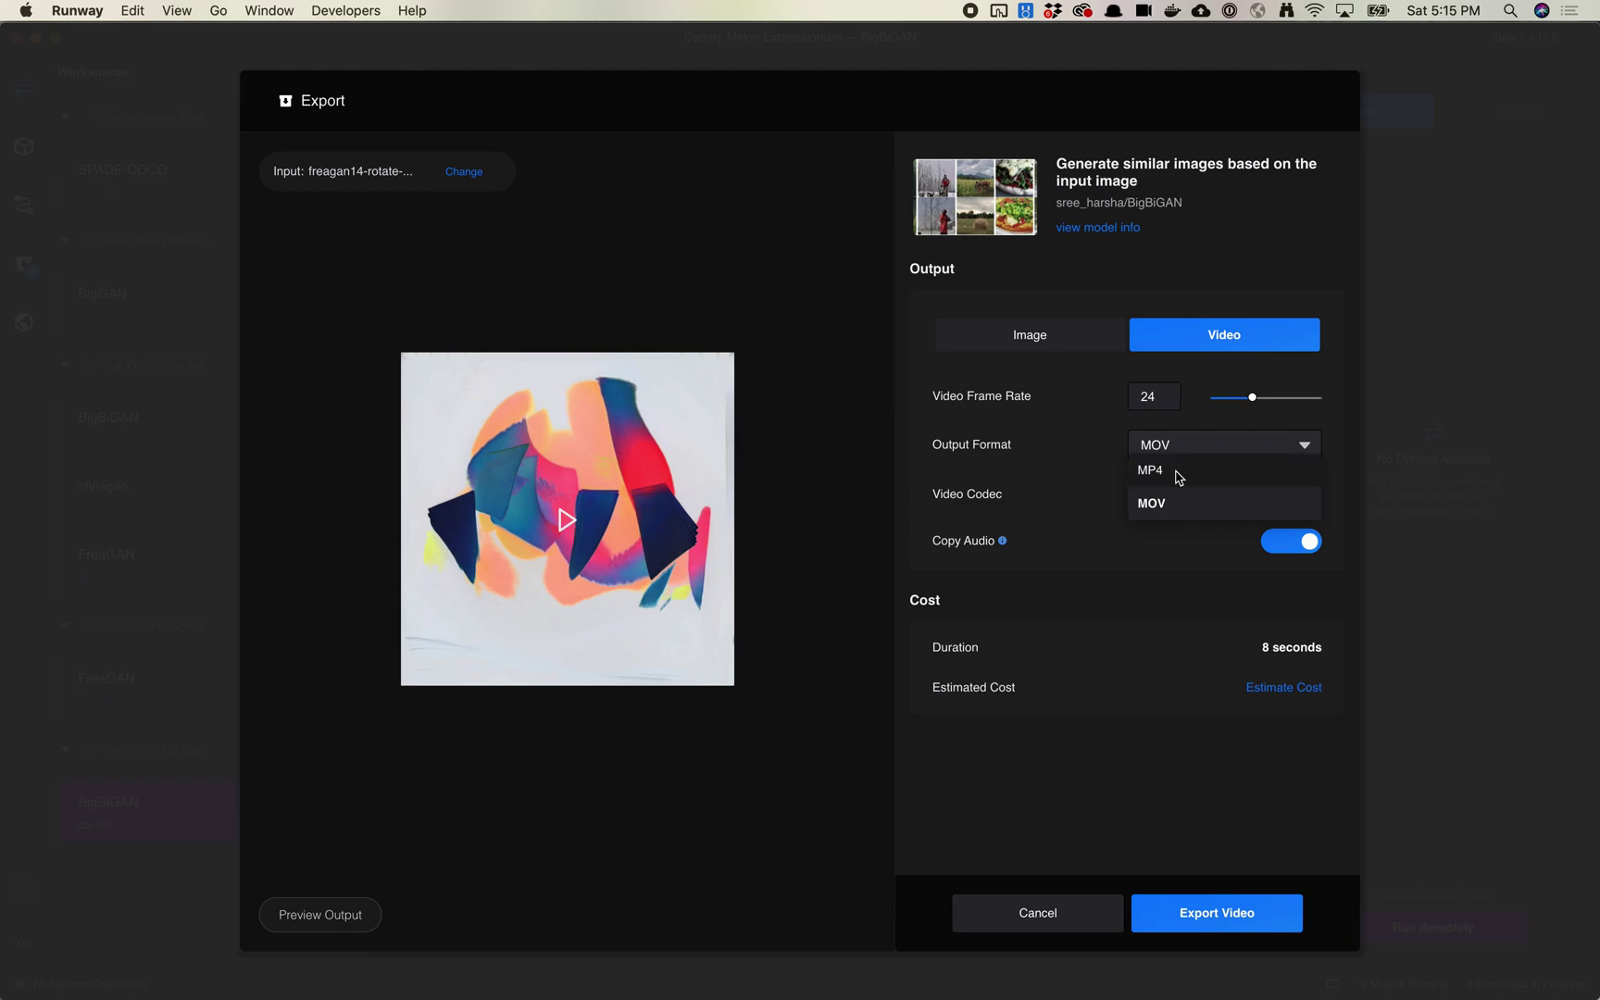
pyautogui.click(1178, 501)
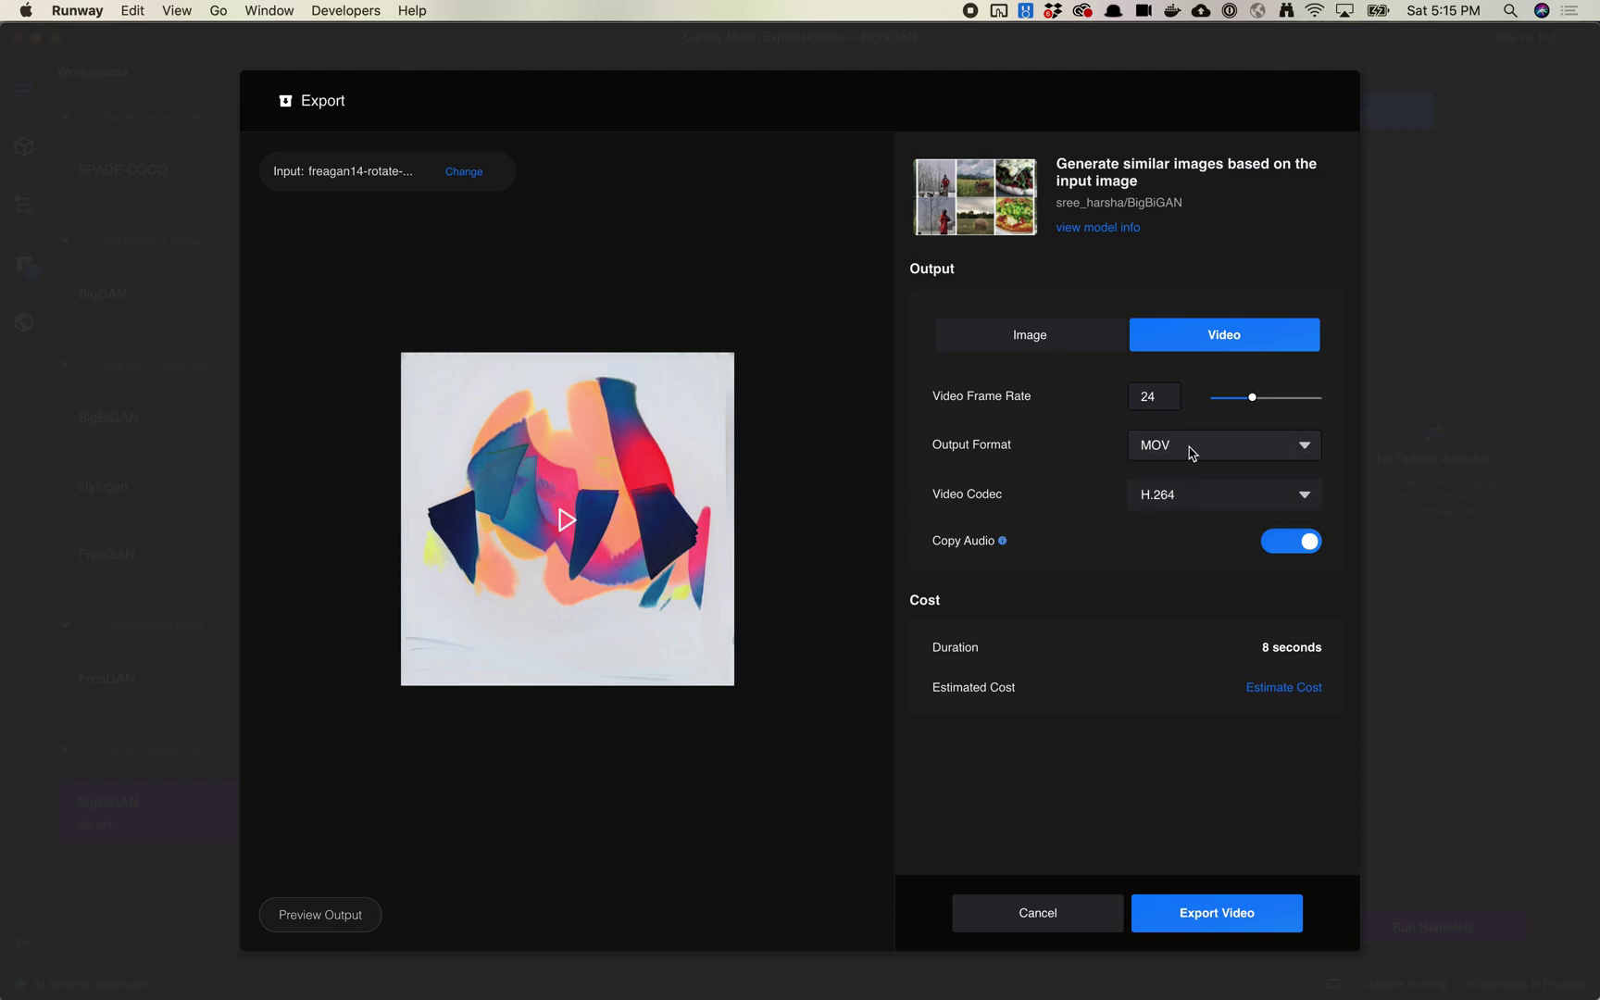
pyautogui.click(1192, 499)
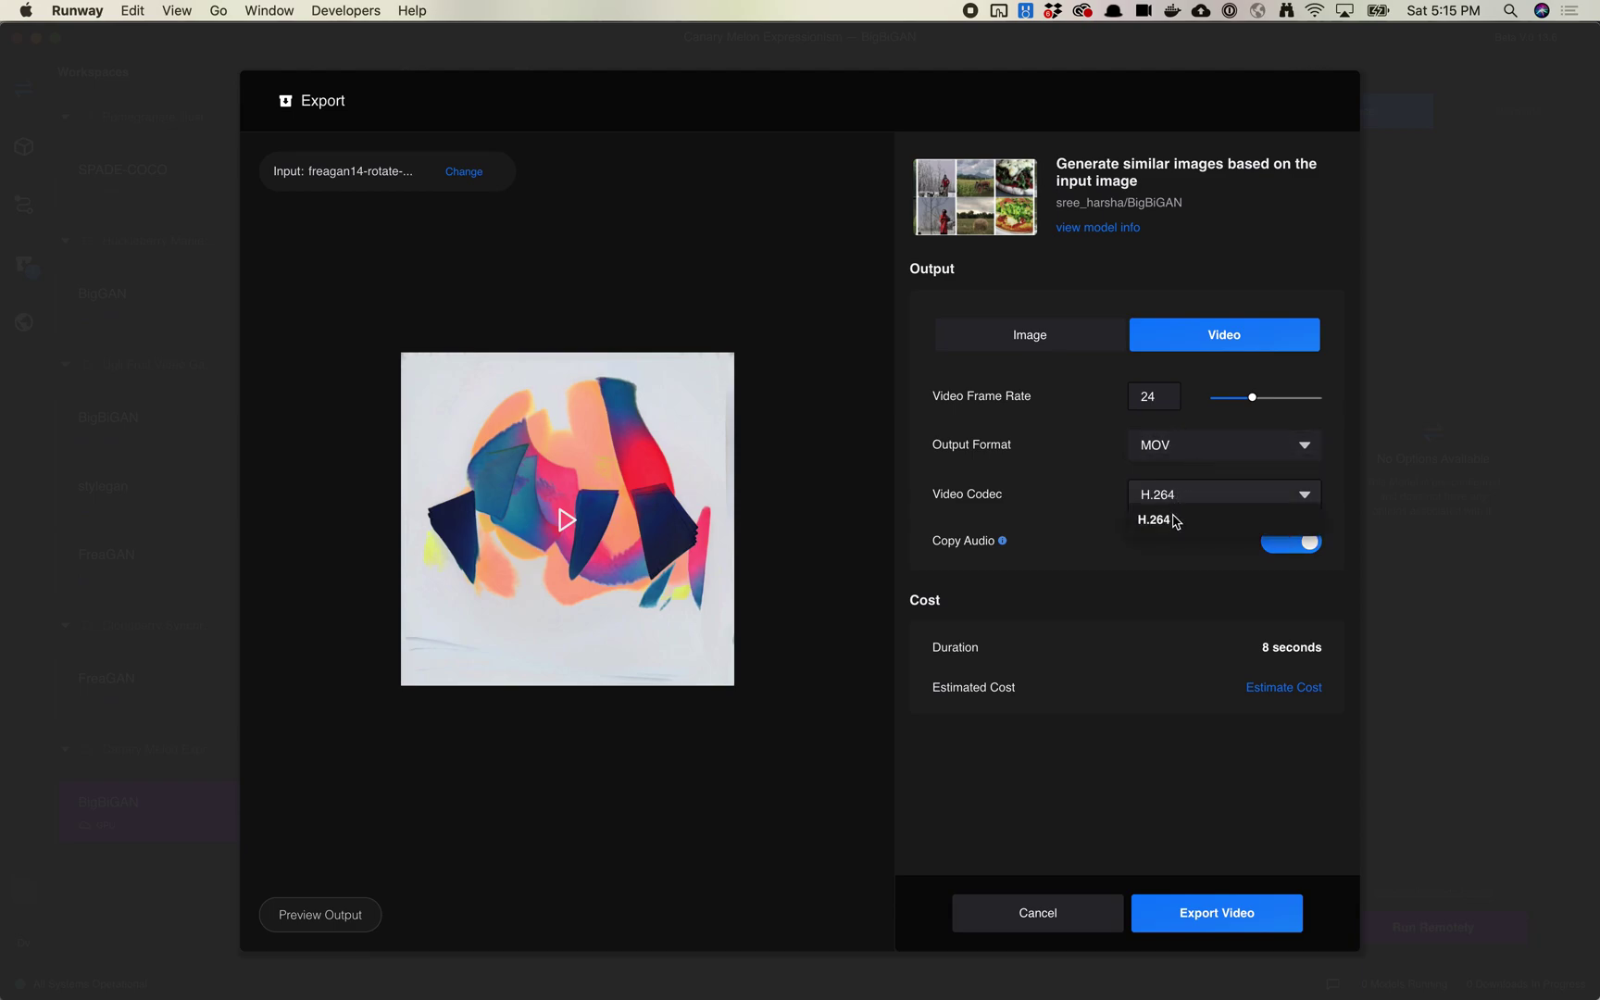
pyautogui.click(1204, 478)
# Set the format back to MP4, disable Copy Audio, and check the estimated export cost.
pyautogui.click(1195, 449)
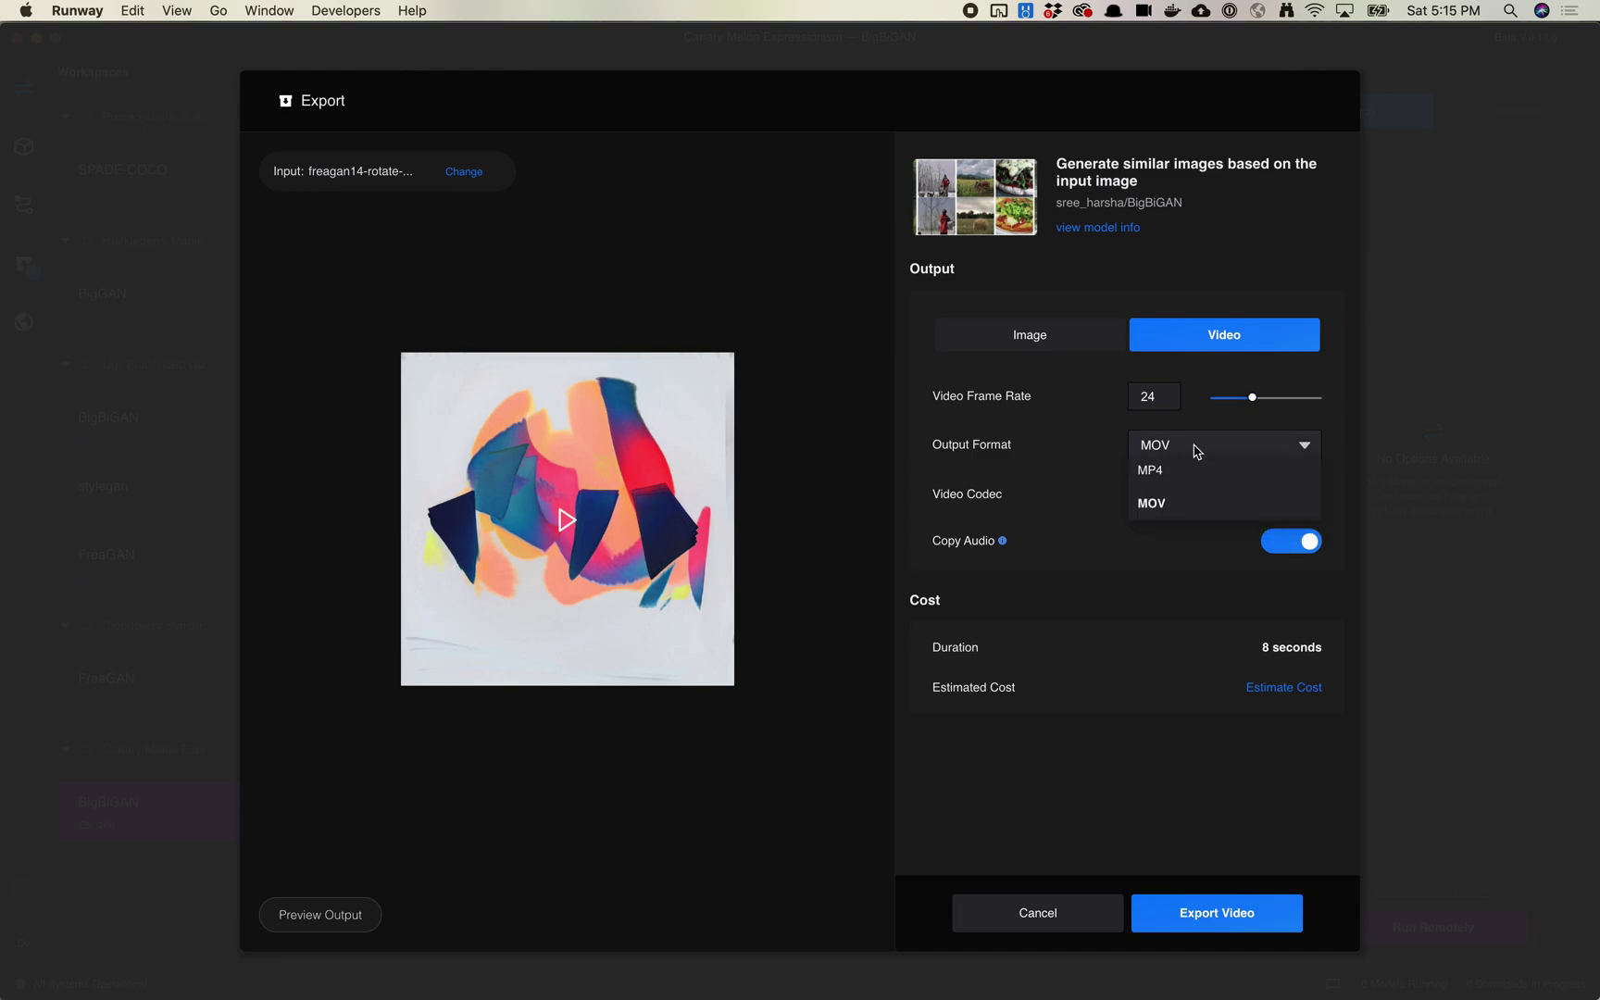
pyautogui.click(1189, 470)
pyautogui.click(1304, 543)
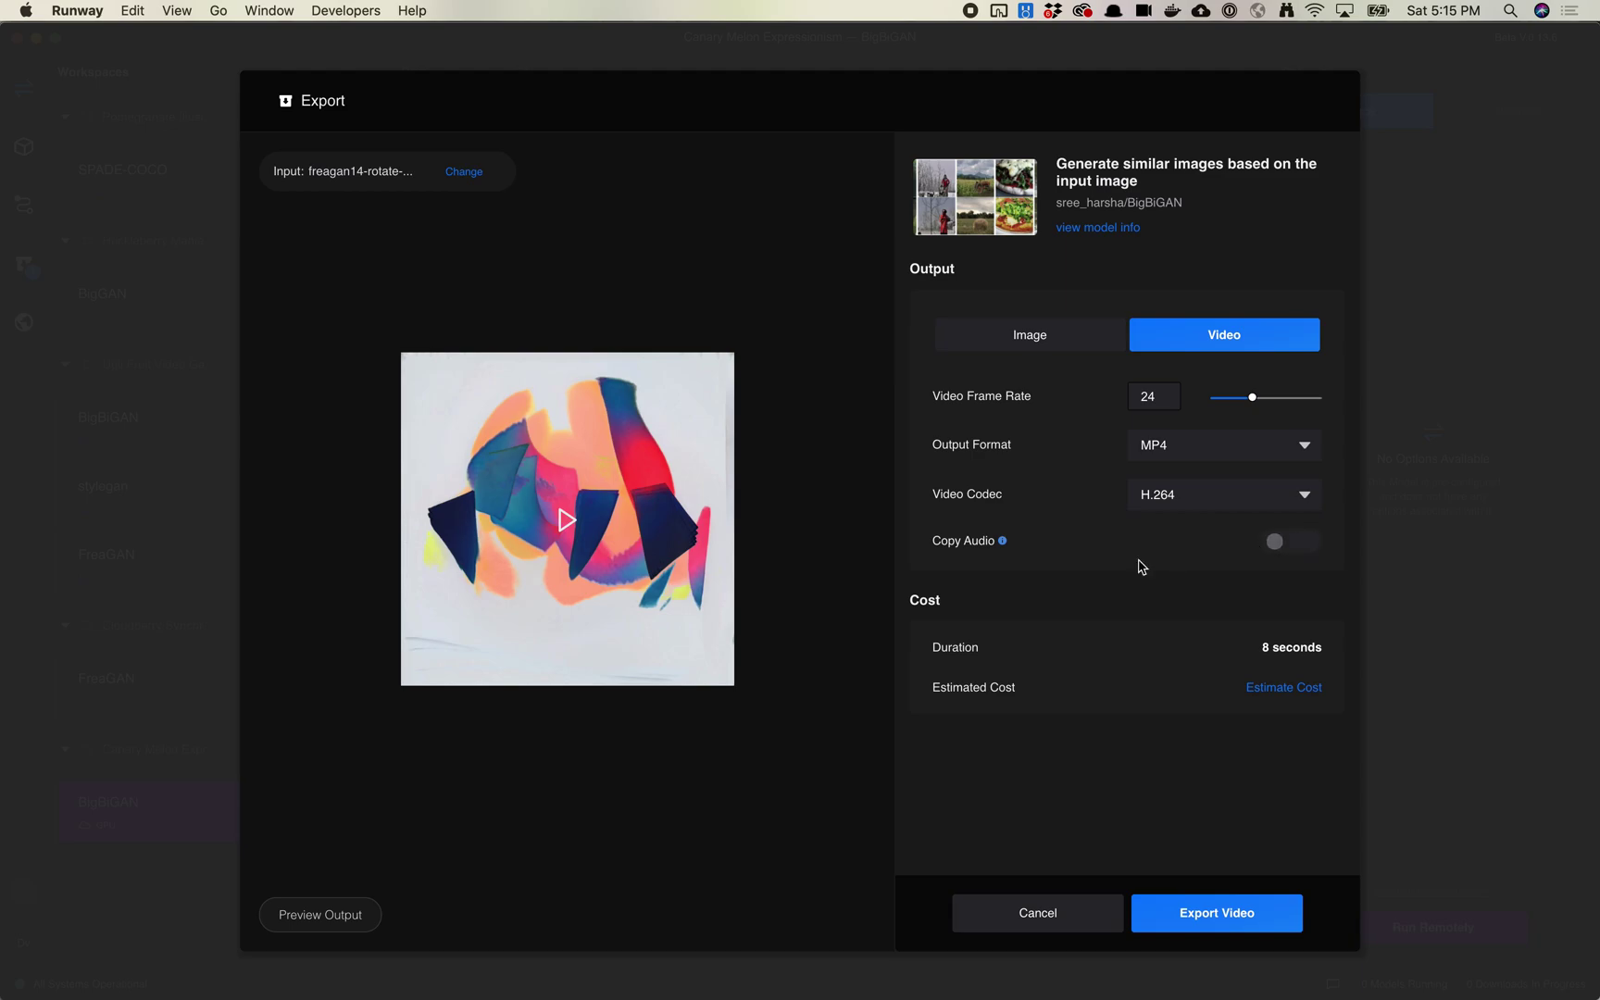
pyautogui.click(1282, 689)
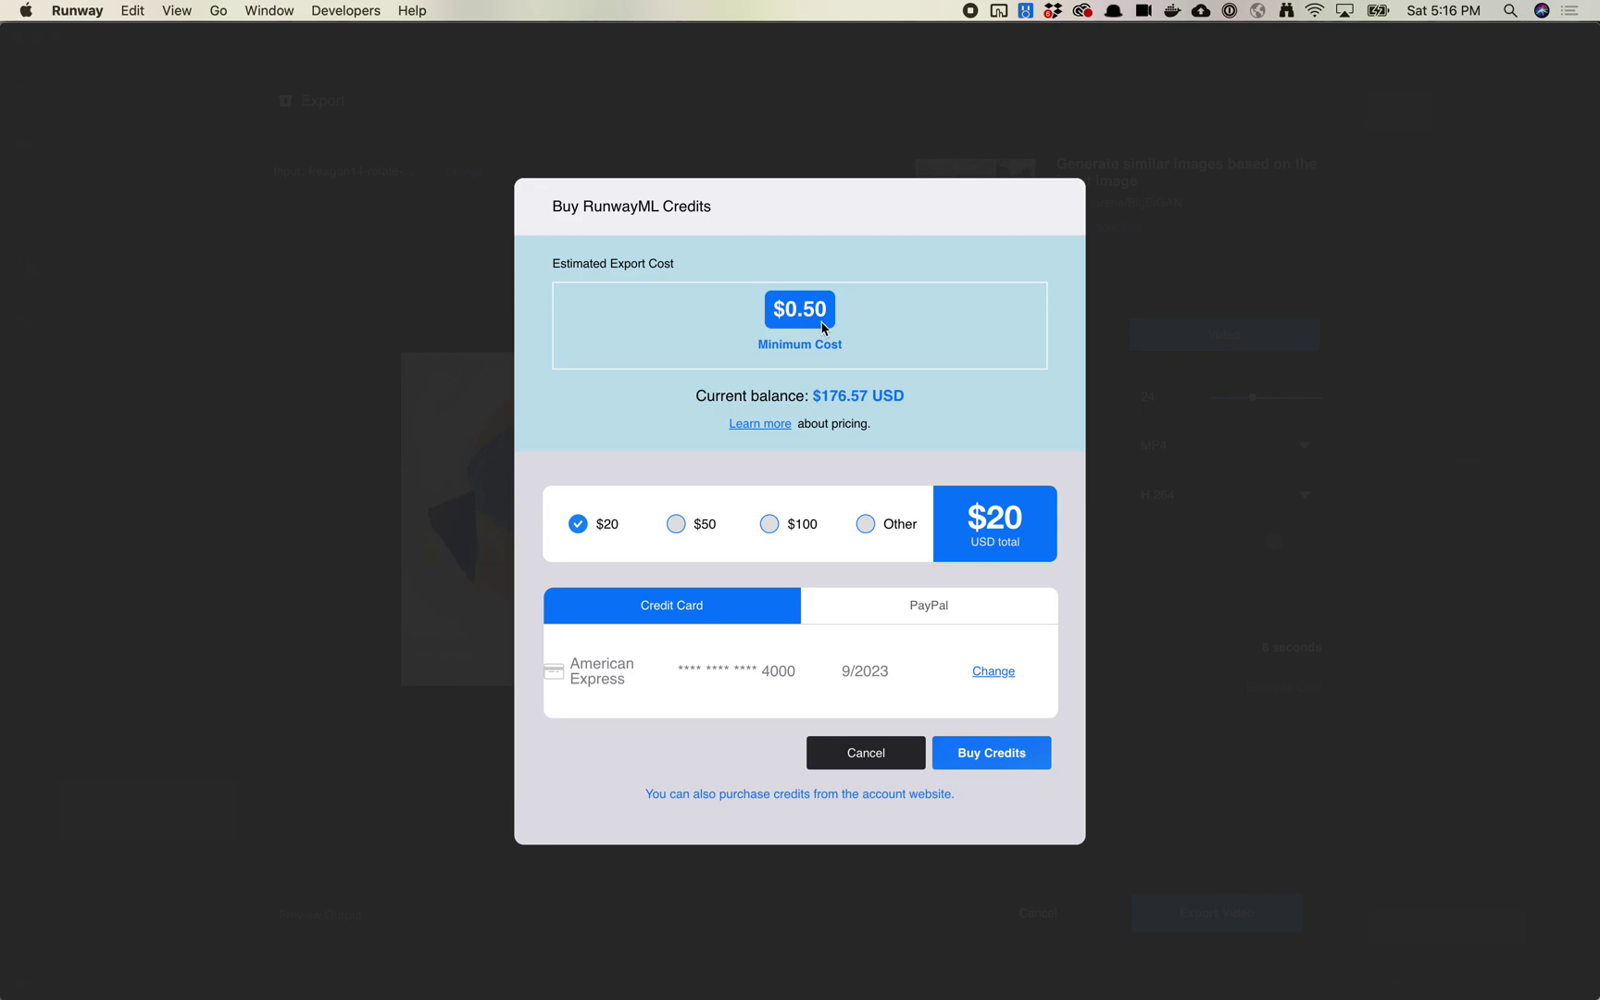
# Dismiss the Buy RunwayML Credits window to return to the MP4 H.264 export settings.
pyautogui.click(1112, 454)
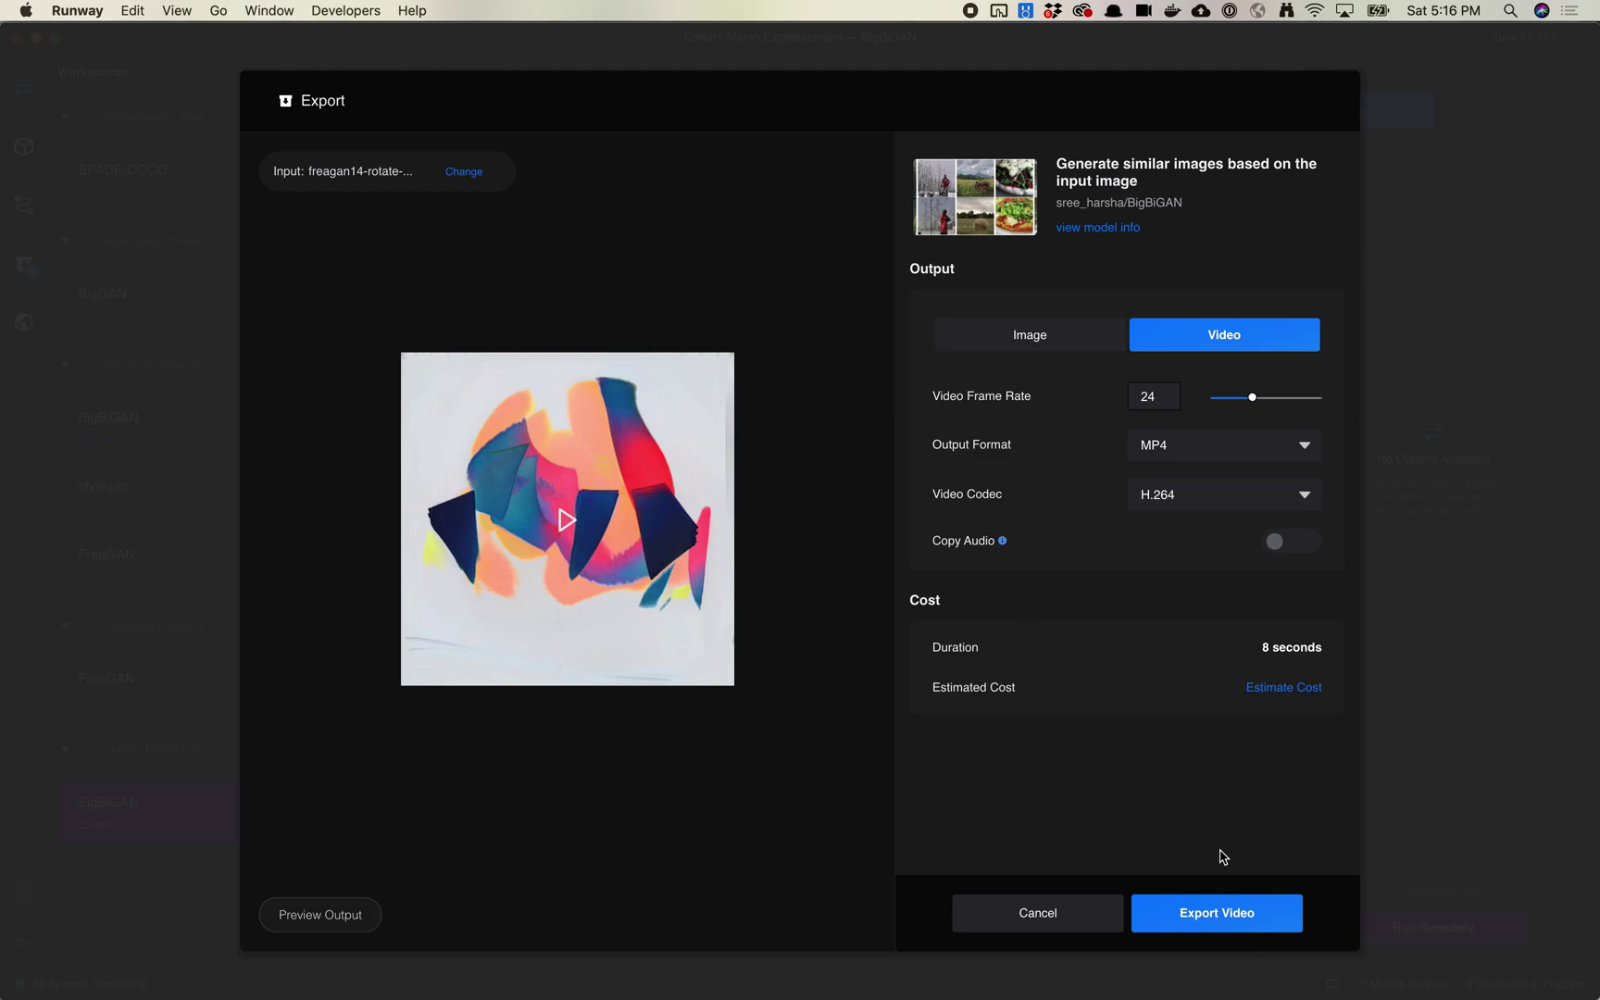
# Submit the BigBiGAN freagan14-rotate-multiply-1080 video export and watch it appear as running on Exports.
pyautogui.click(1213, 916)
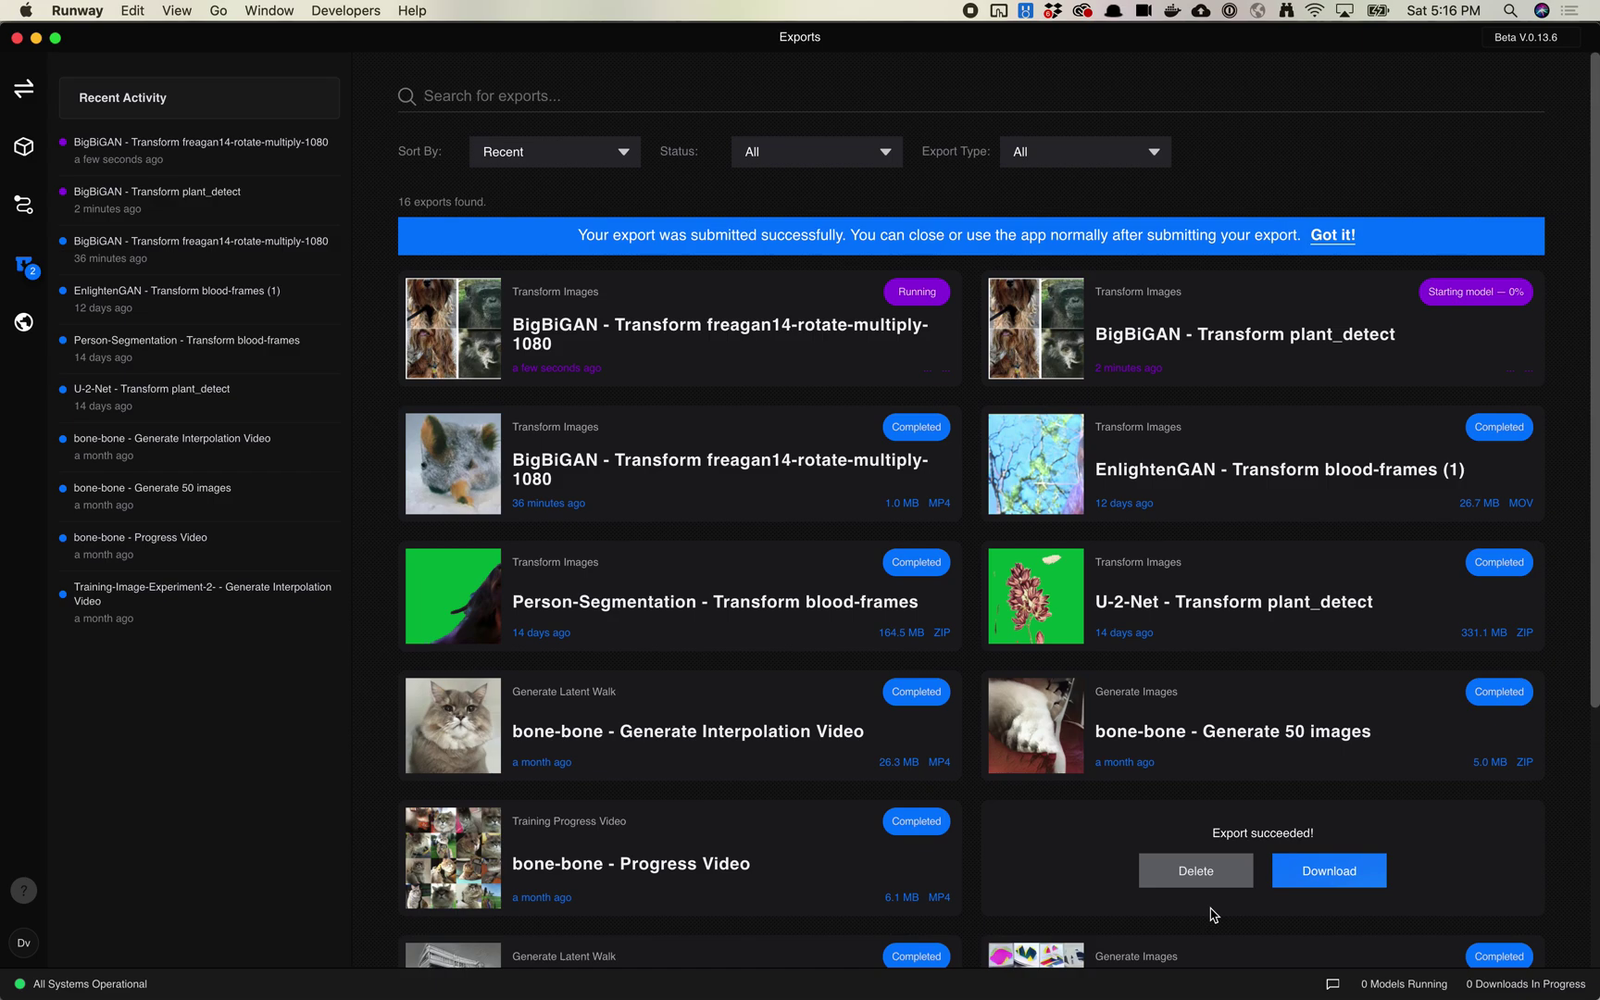
pyautogui.moveTo(909, 422)
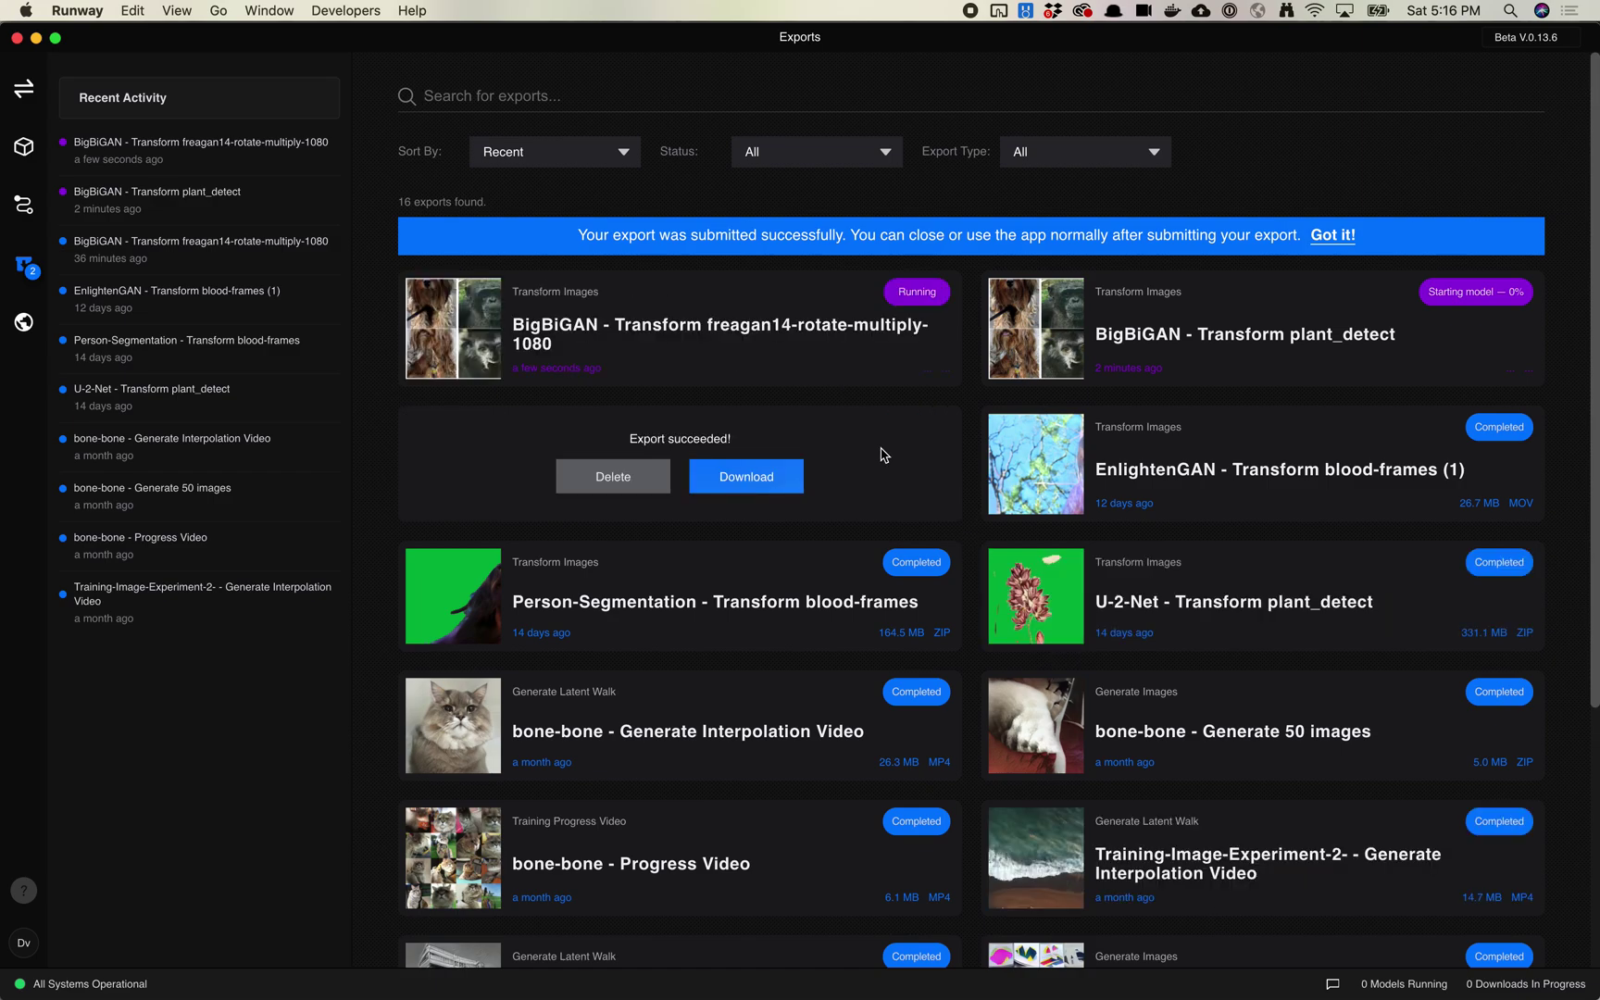
pyautogui.moveTo(1093, 354)
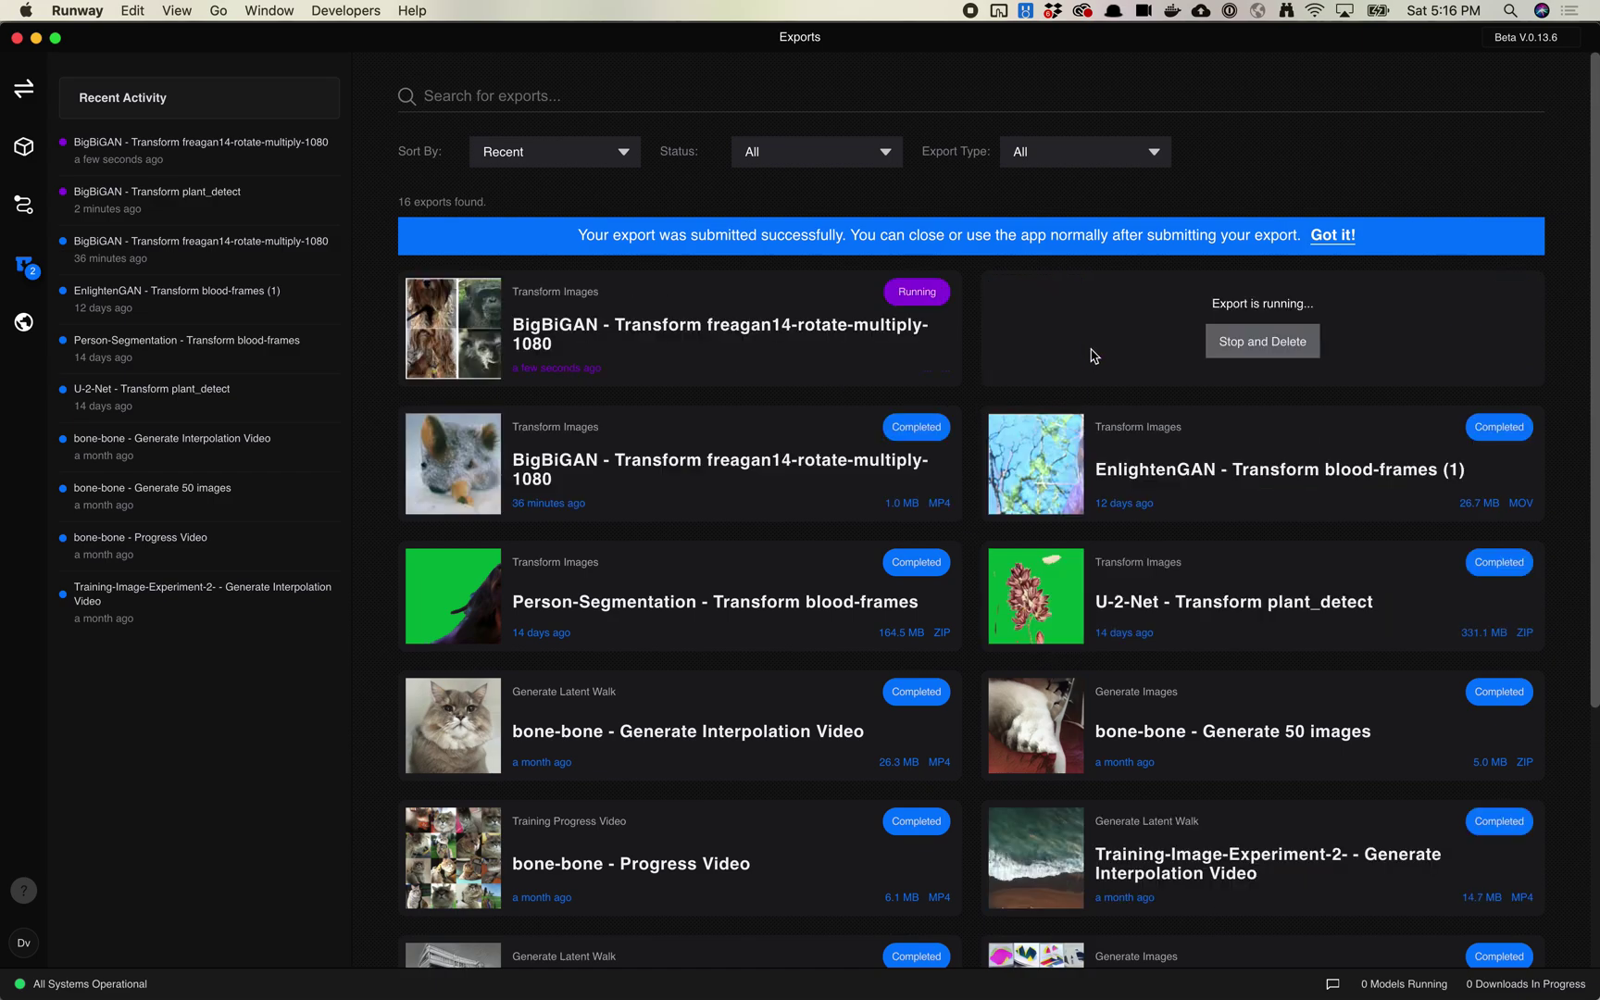
pyautogui.moveTo(998, 517)
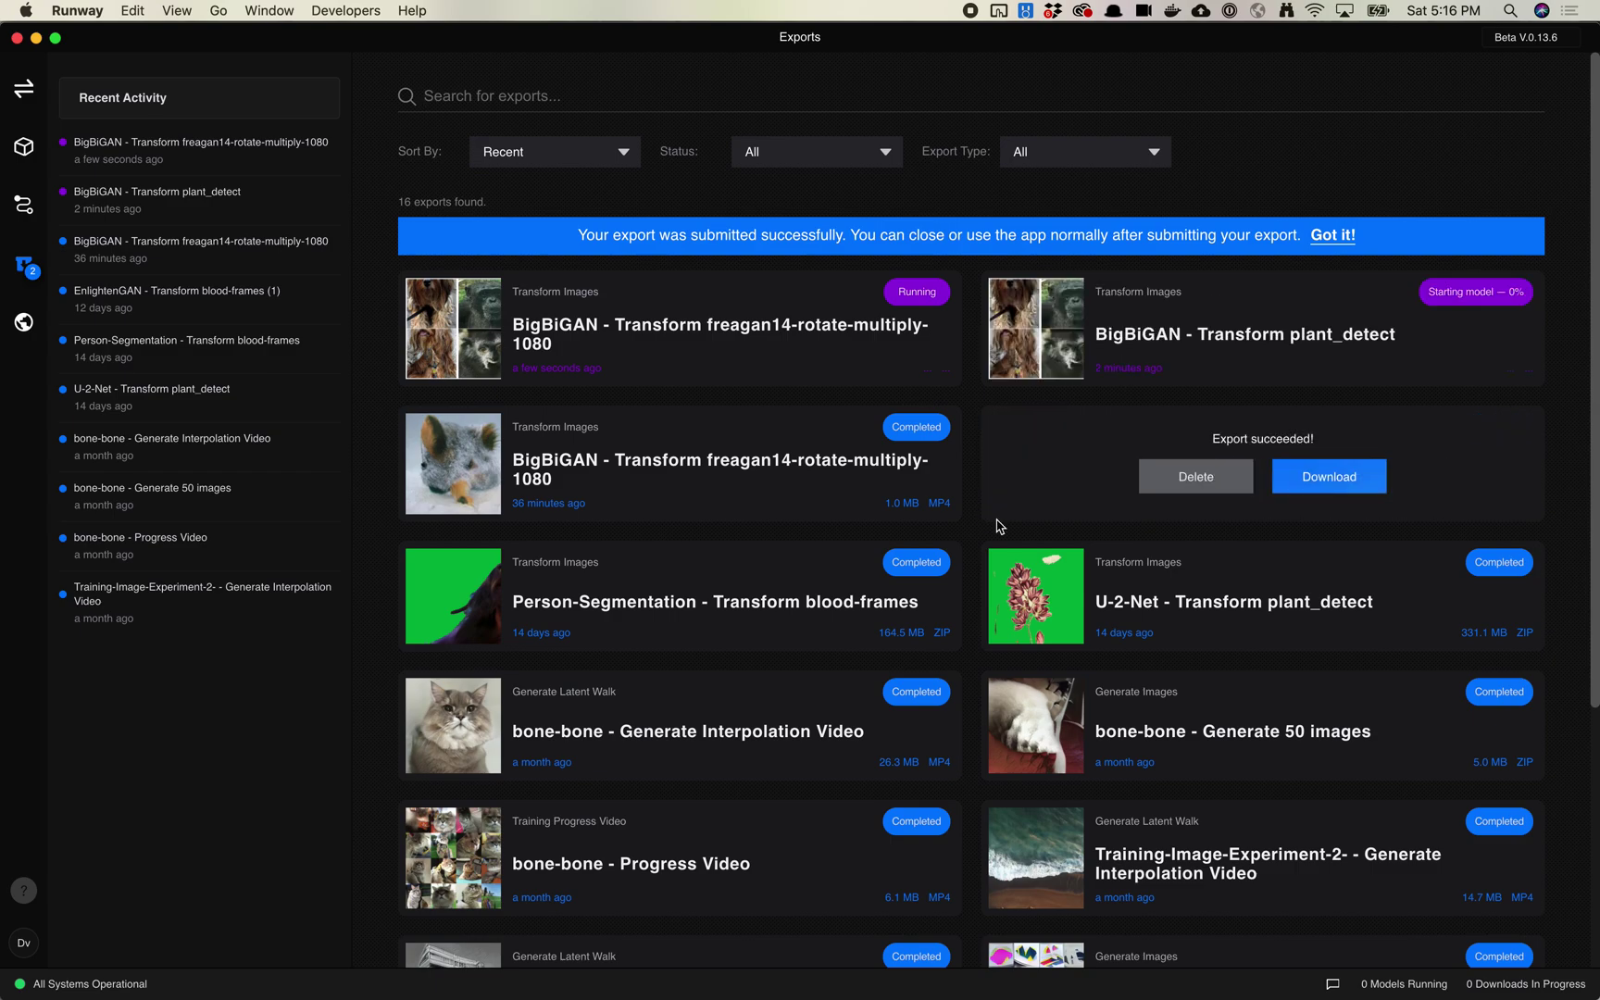
pyautogui.moveTo(962, 460)
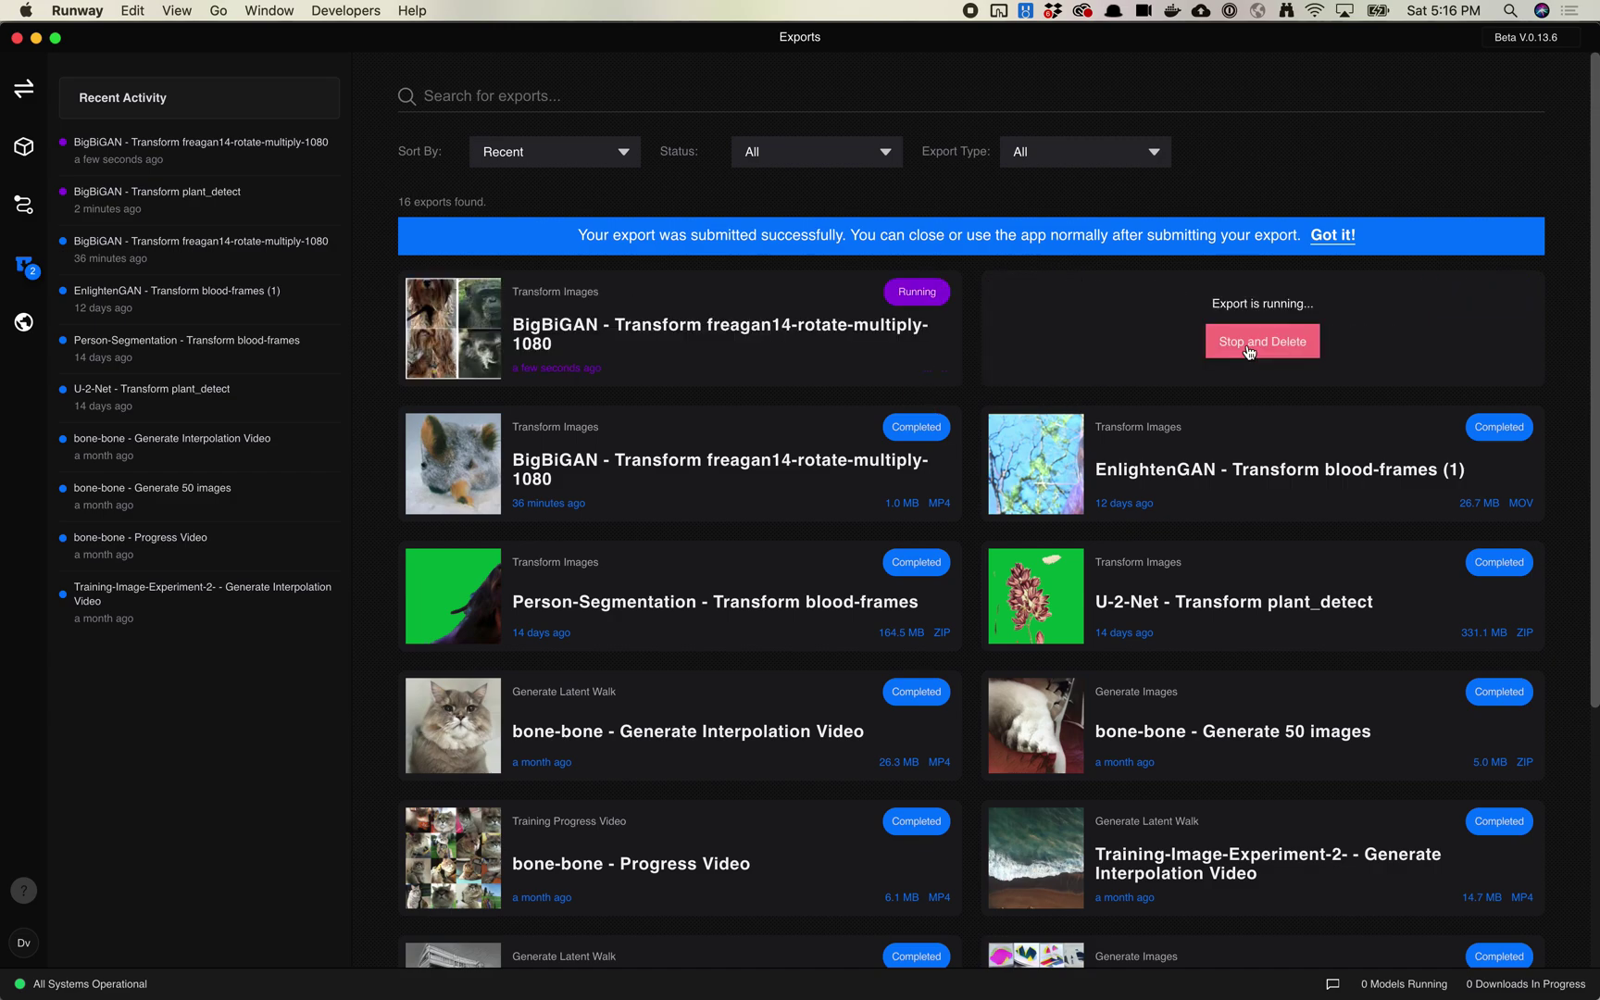
pyautogui.moveTo(1386, 419)
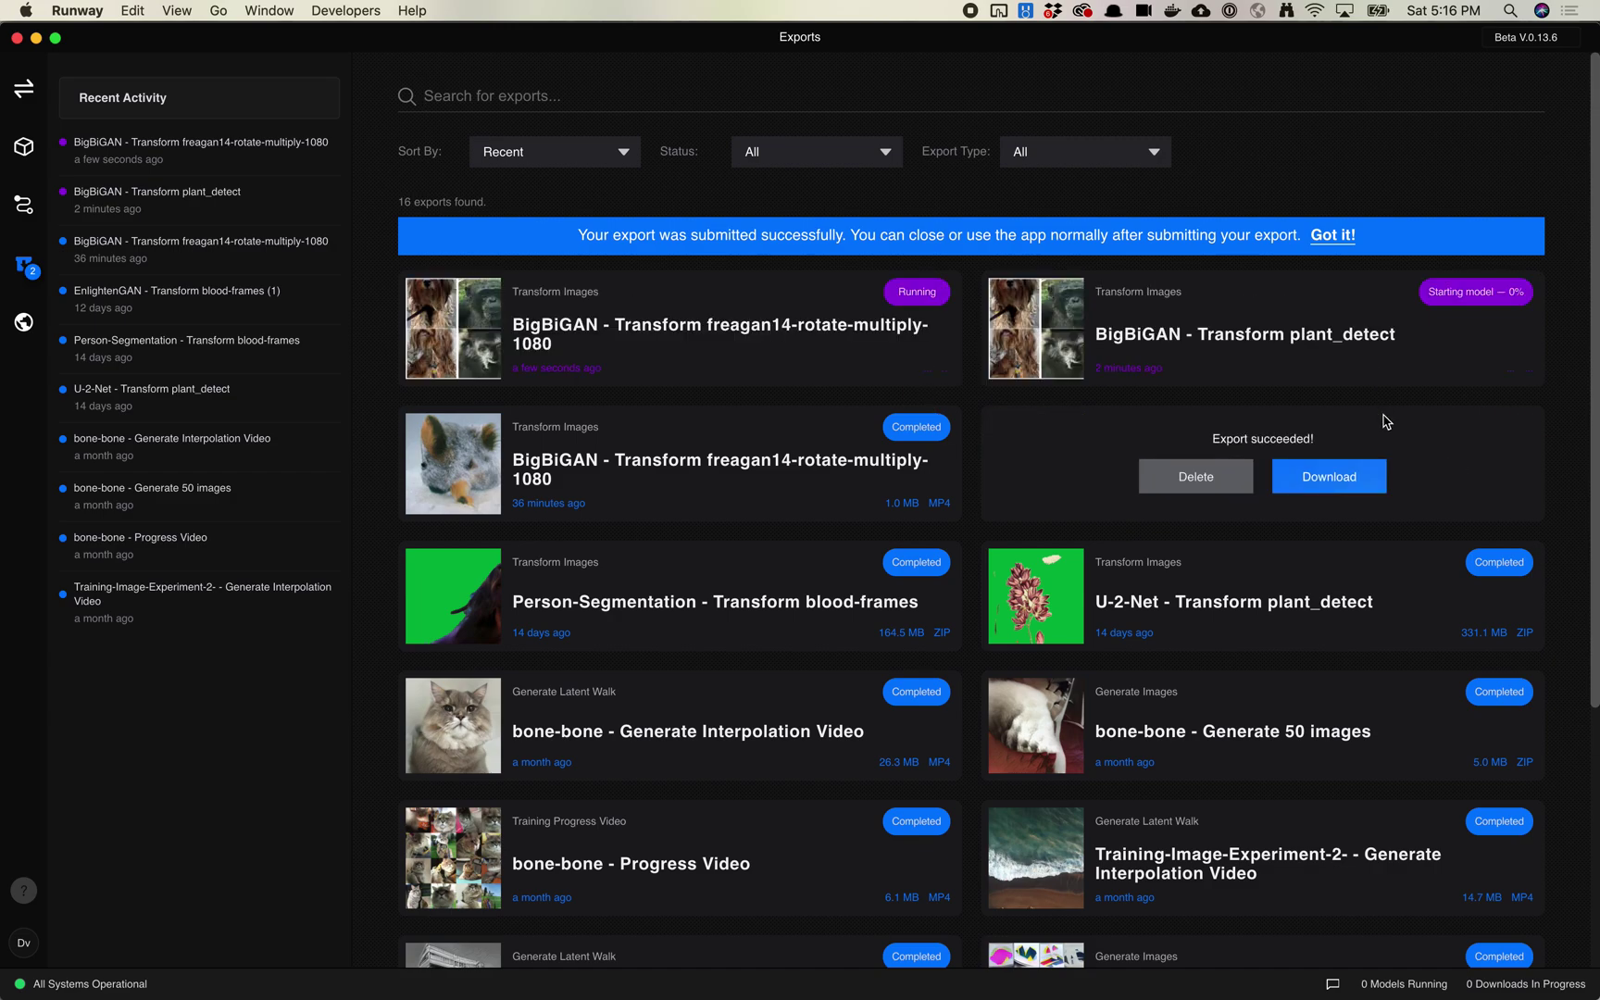
pyautogui.moveTo(1414, 388)
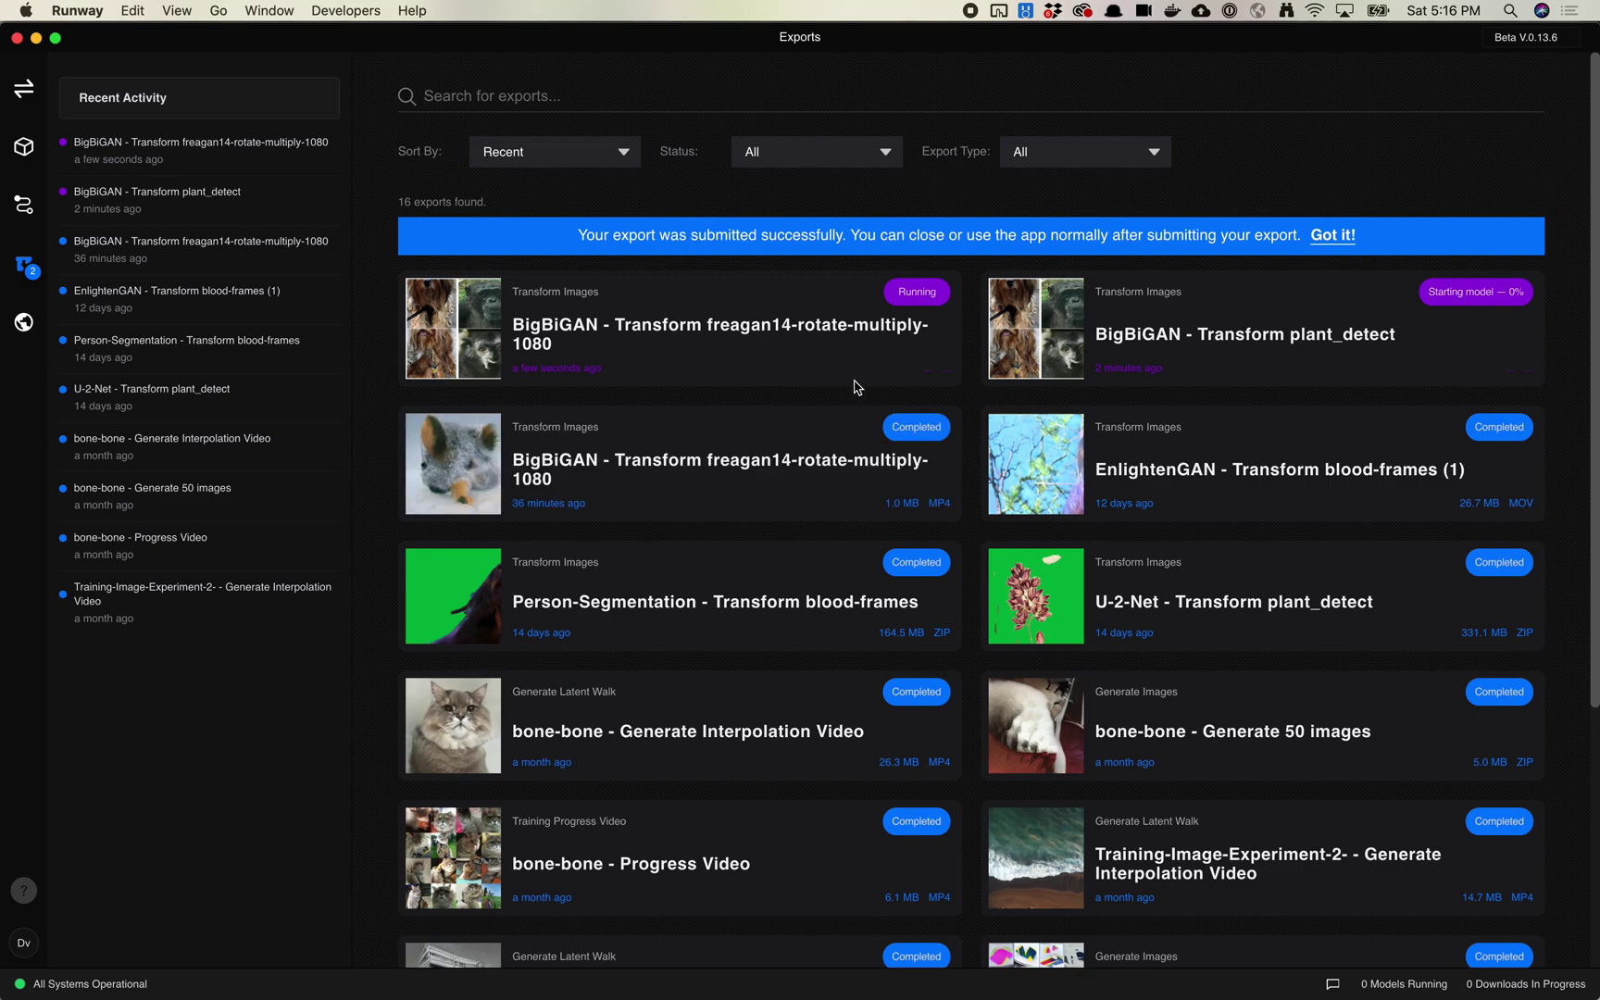
pyautogui.moveTo(859, 422)
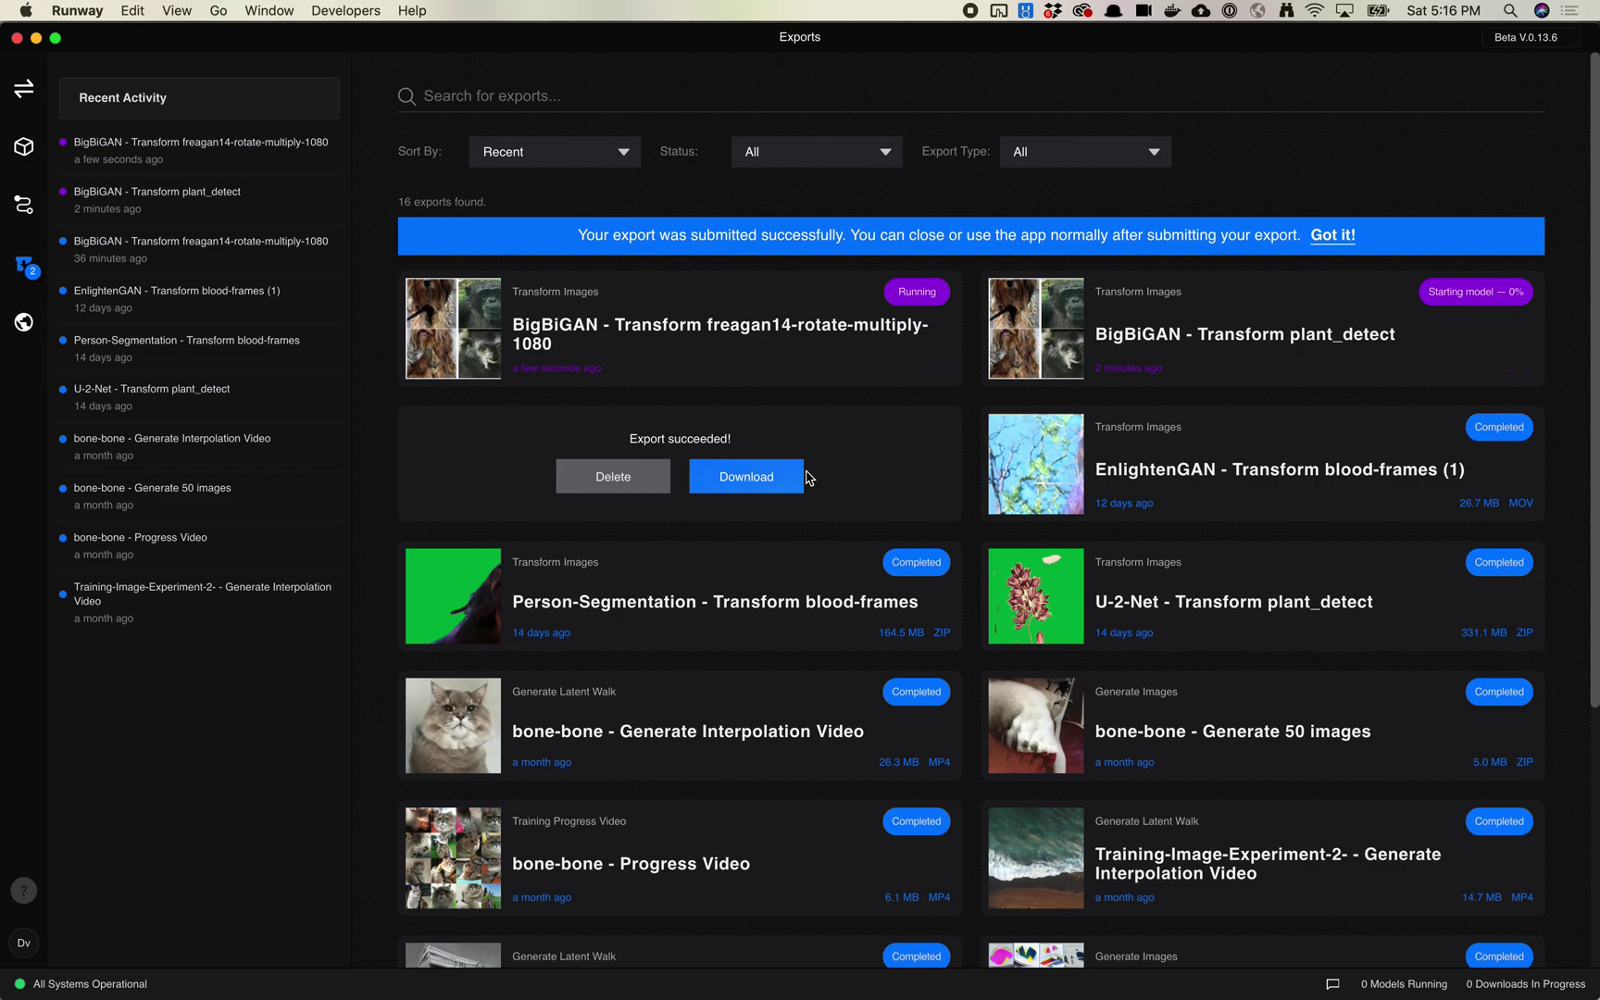
# Download freagan14-rotate-multiply-1080.mp4 to Dropbox (Personal), replacing the old copy, and reveal it in Finder.
pyautogui.click(770, 471)
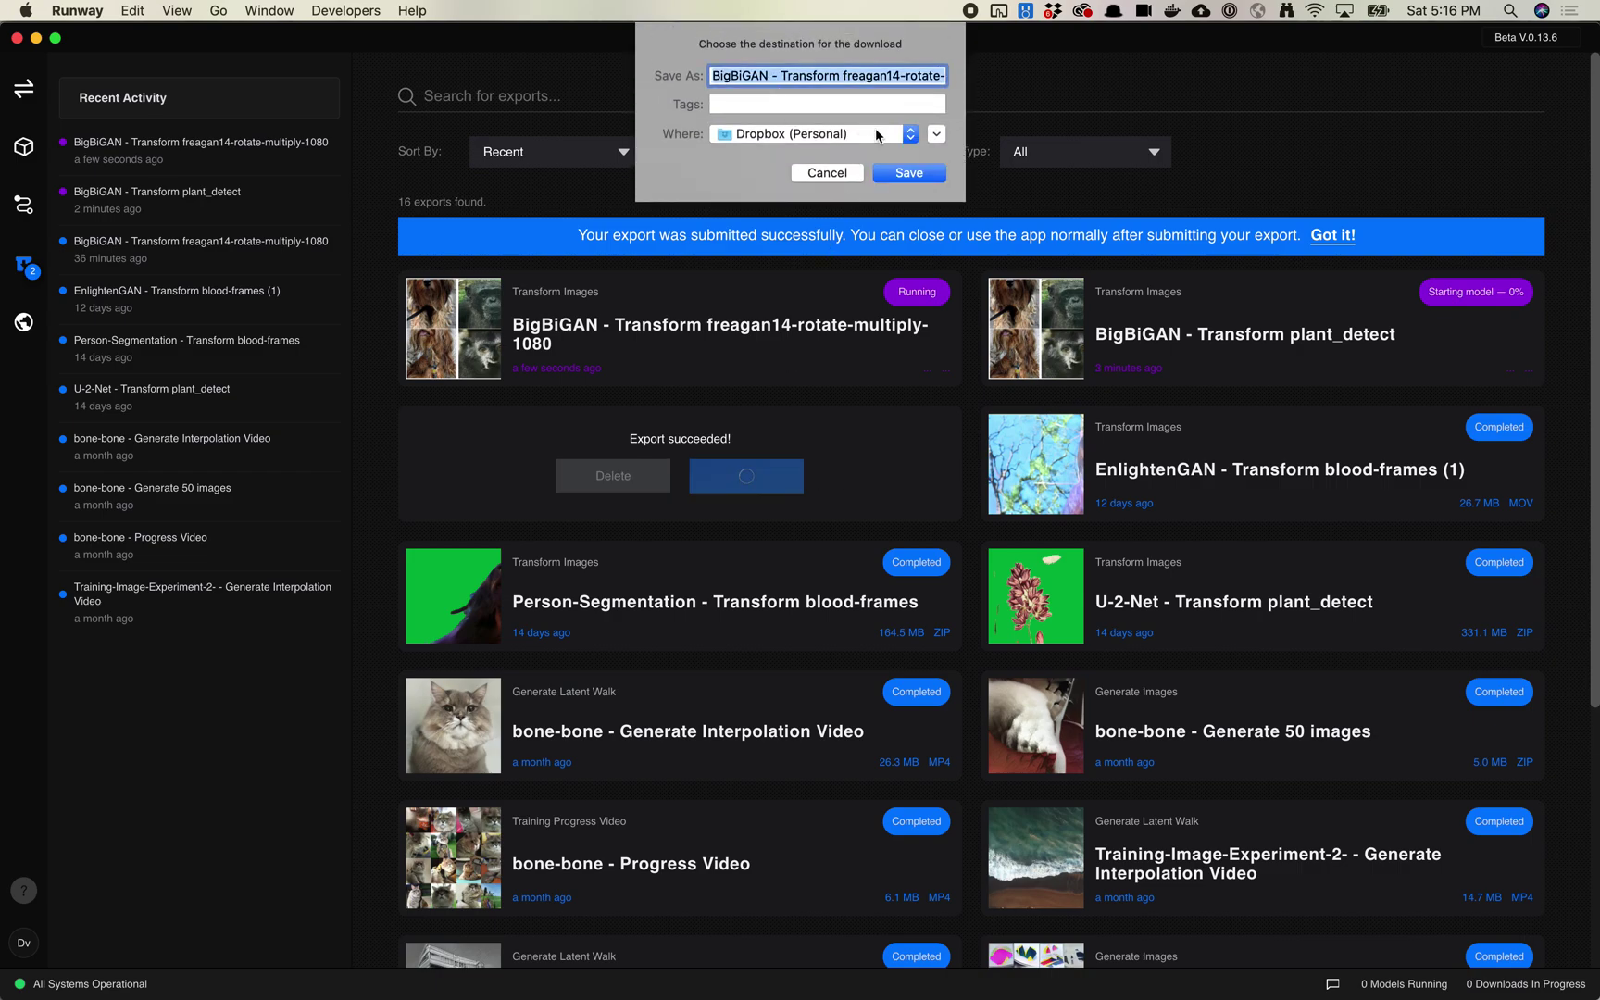
pyautogui.click(903, 173)
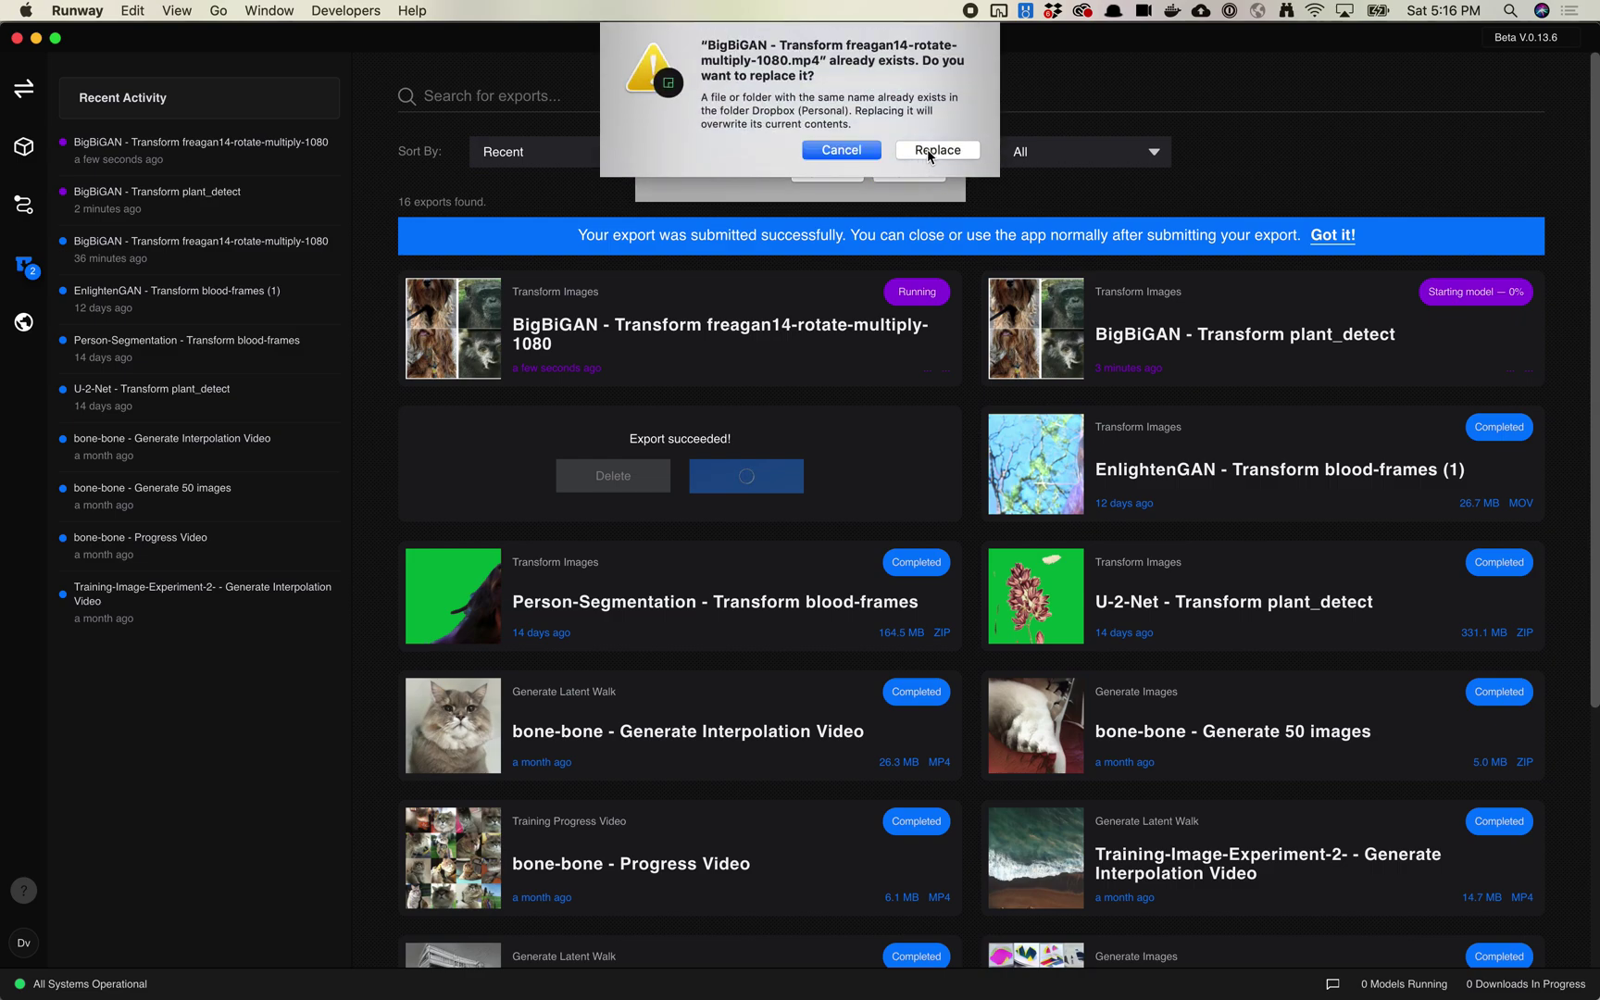
pyautogui.click(930, 153)
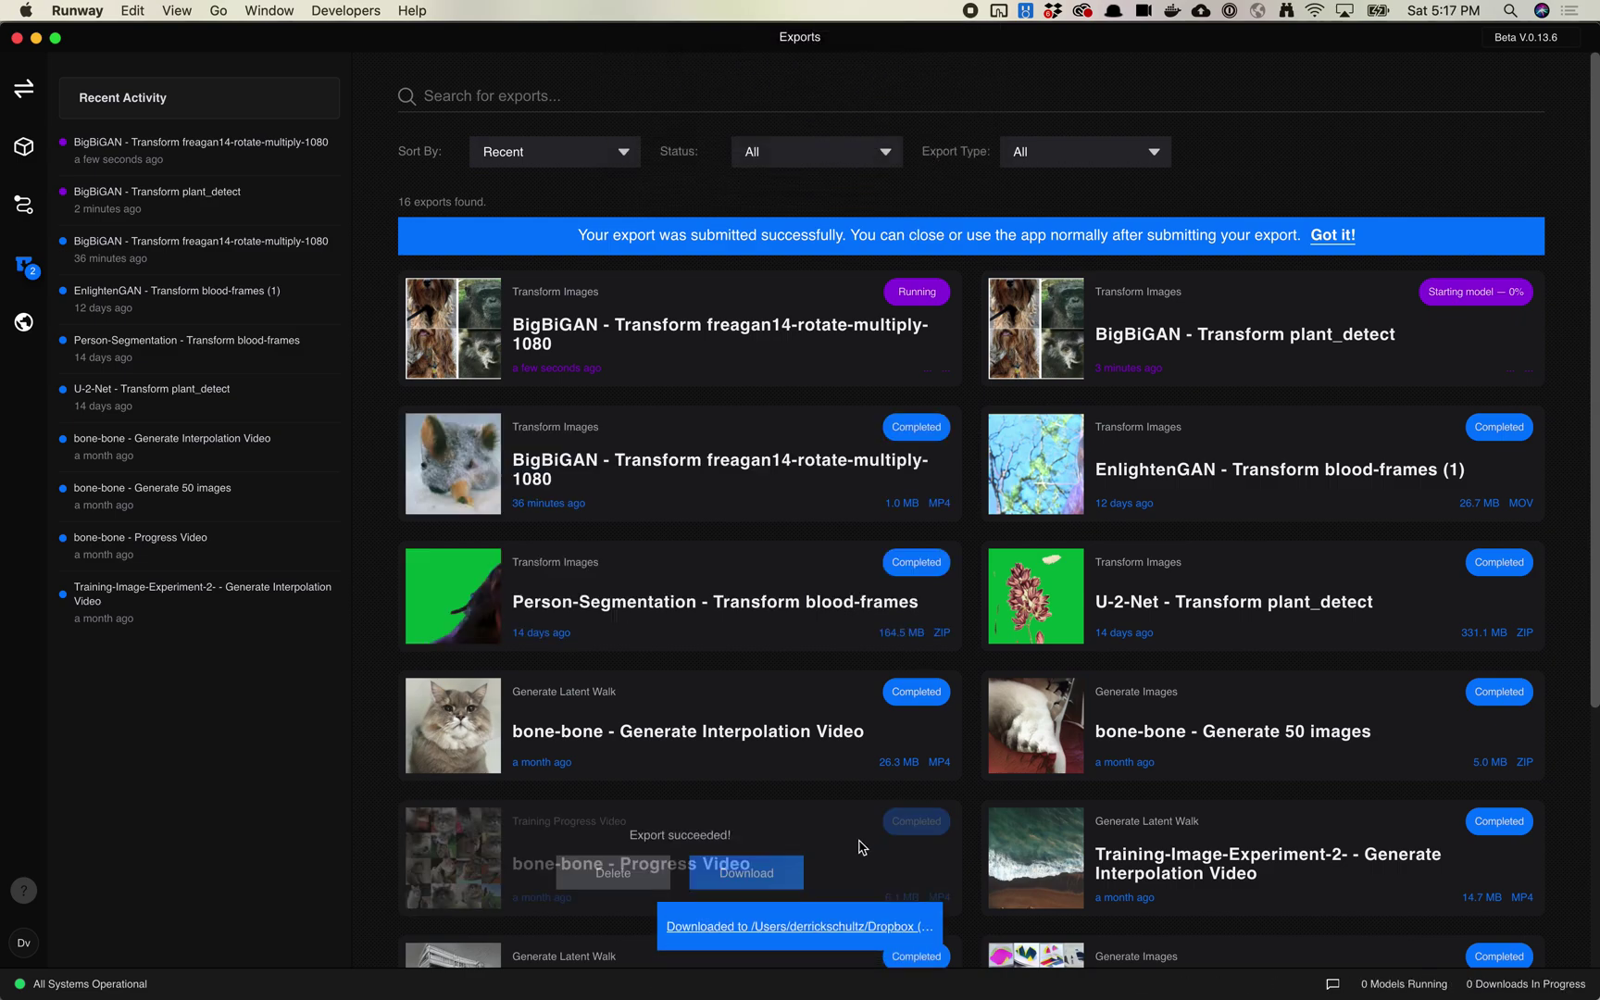
pyautogui.click(839, 930)
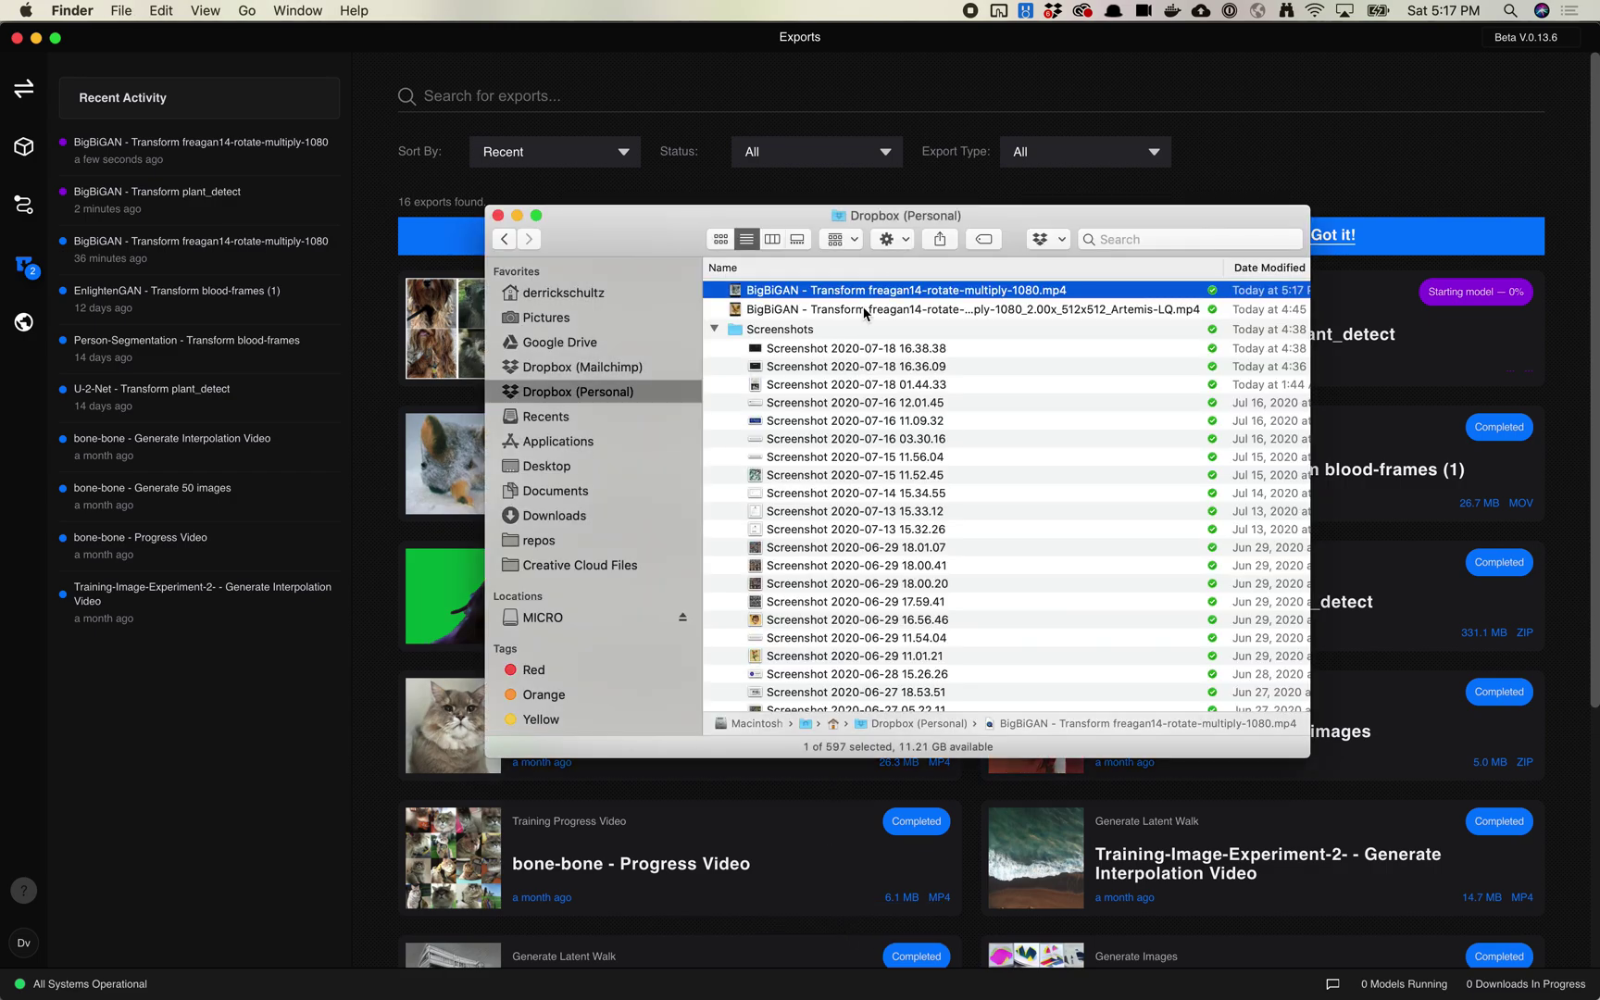
pyautogui.press('space')
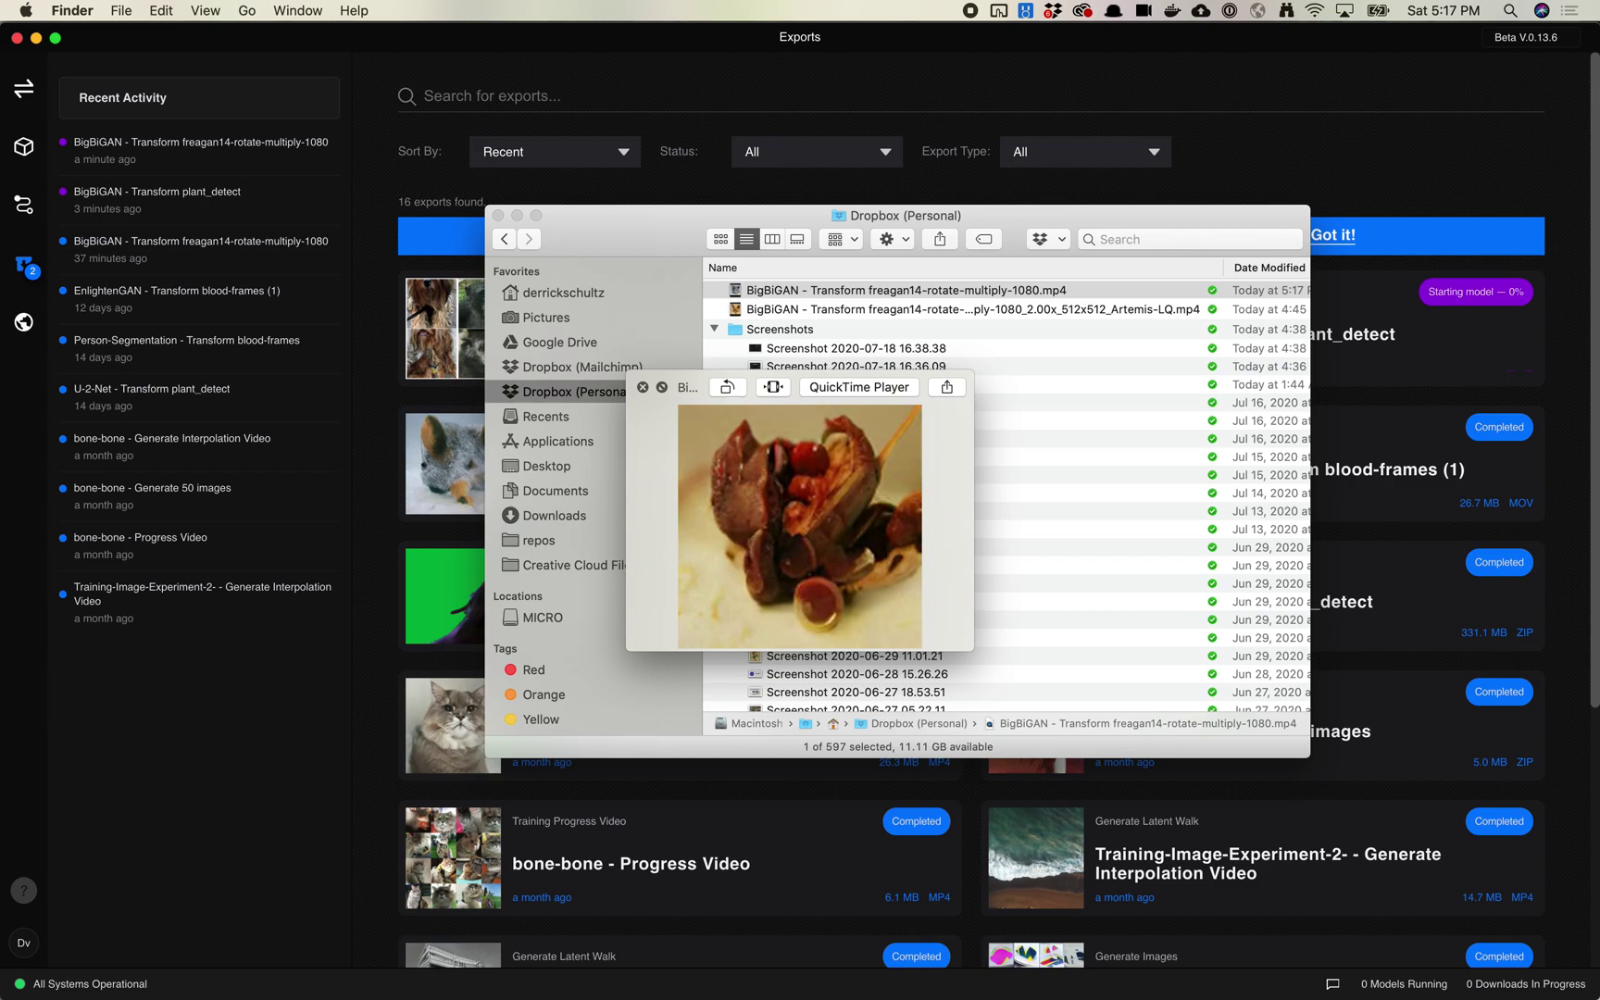
pyautogui.press('space')
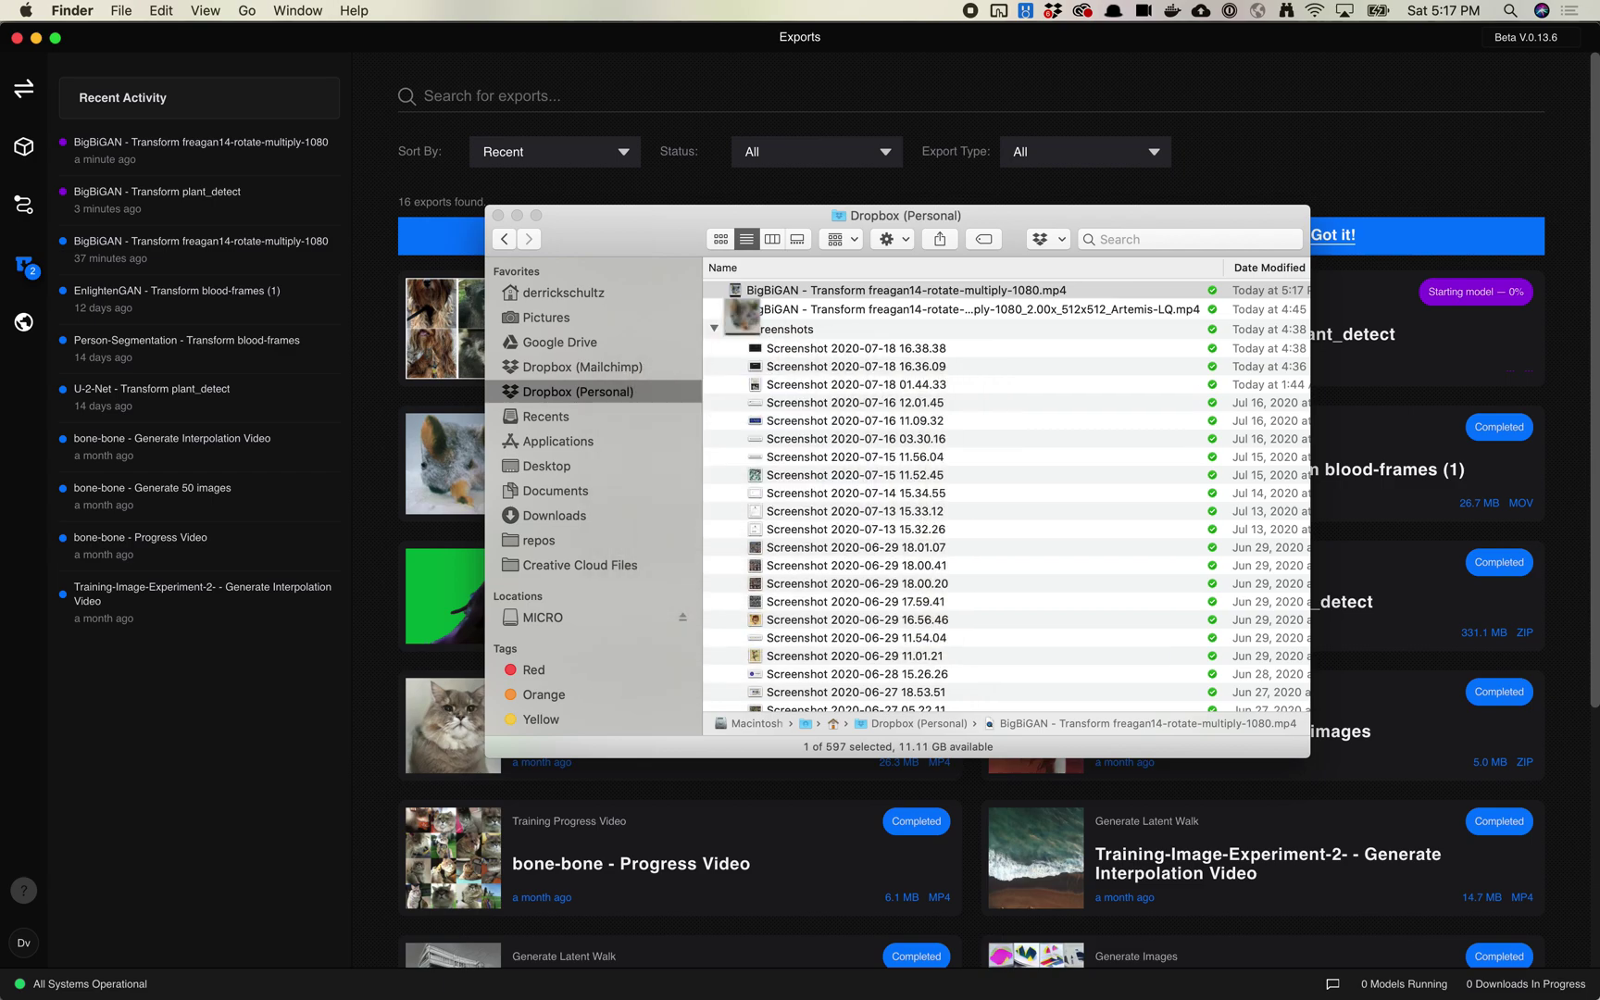
# Bring Runway's Exports page to the front, showing the freagan14 and plant_detect exports starting.
pyautogui.click(629, 194)
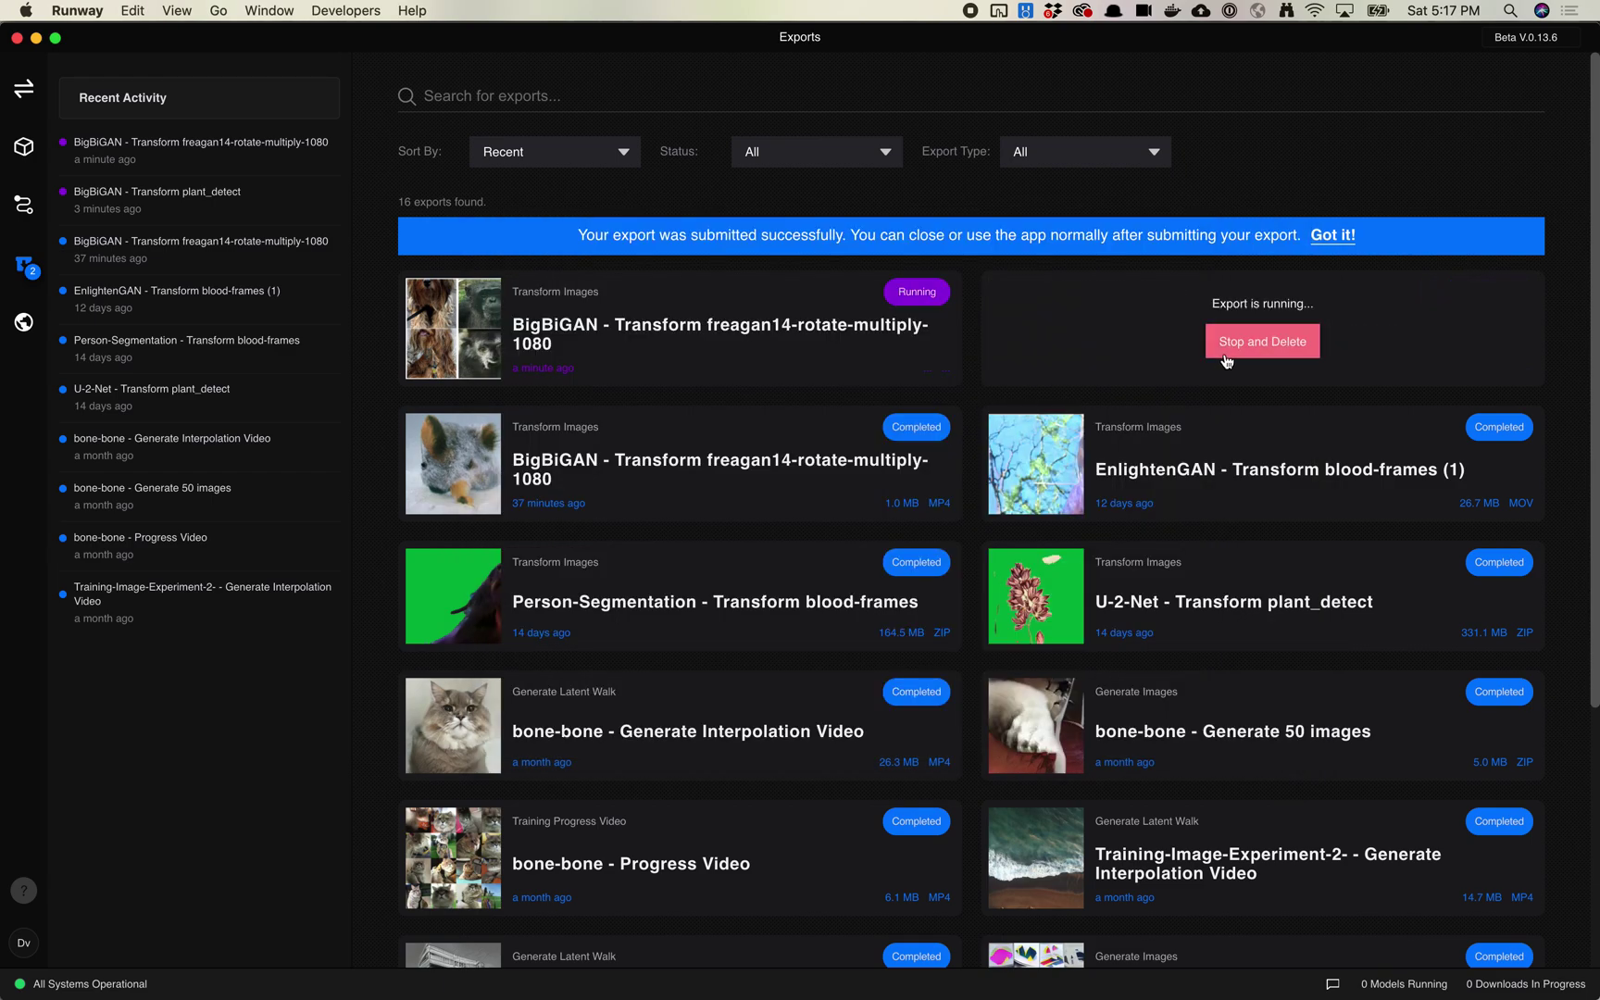
pyautogui.moveTo(1261, 437)
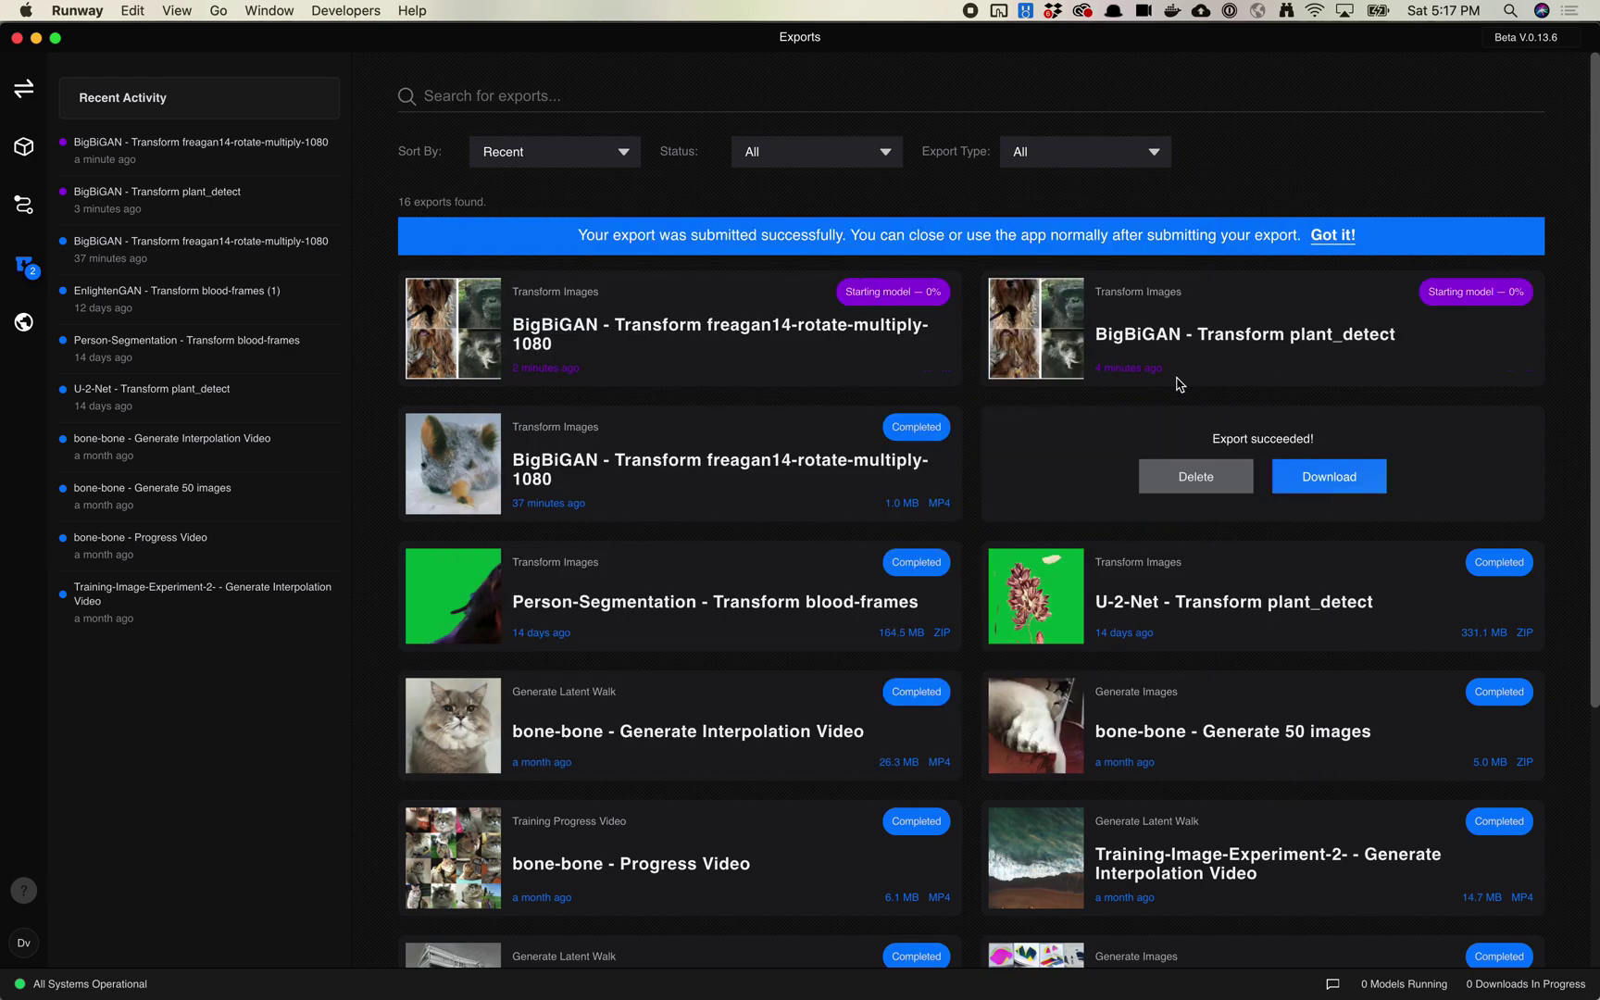
pyautogui.moveTo(780, 354)
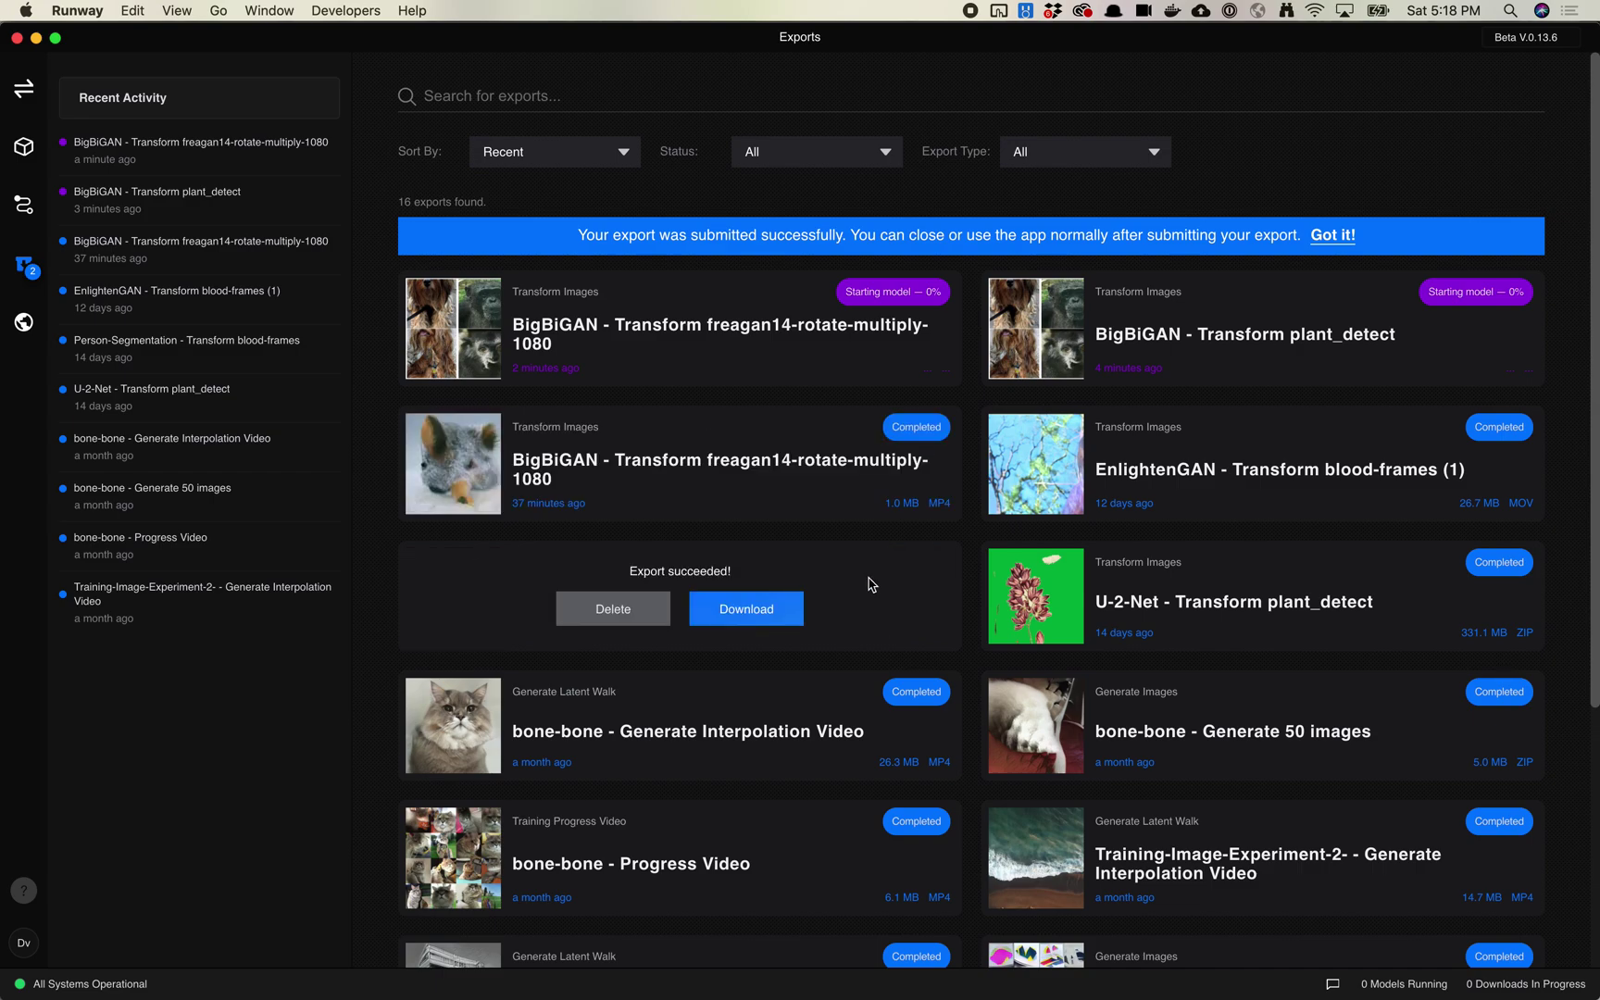
pyautogui.moveTo(852, 516)
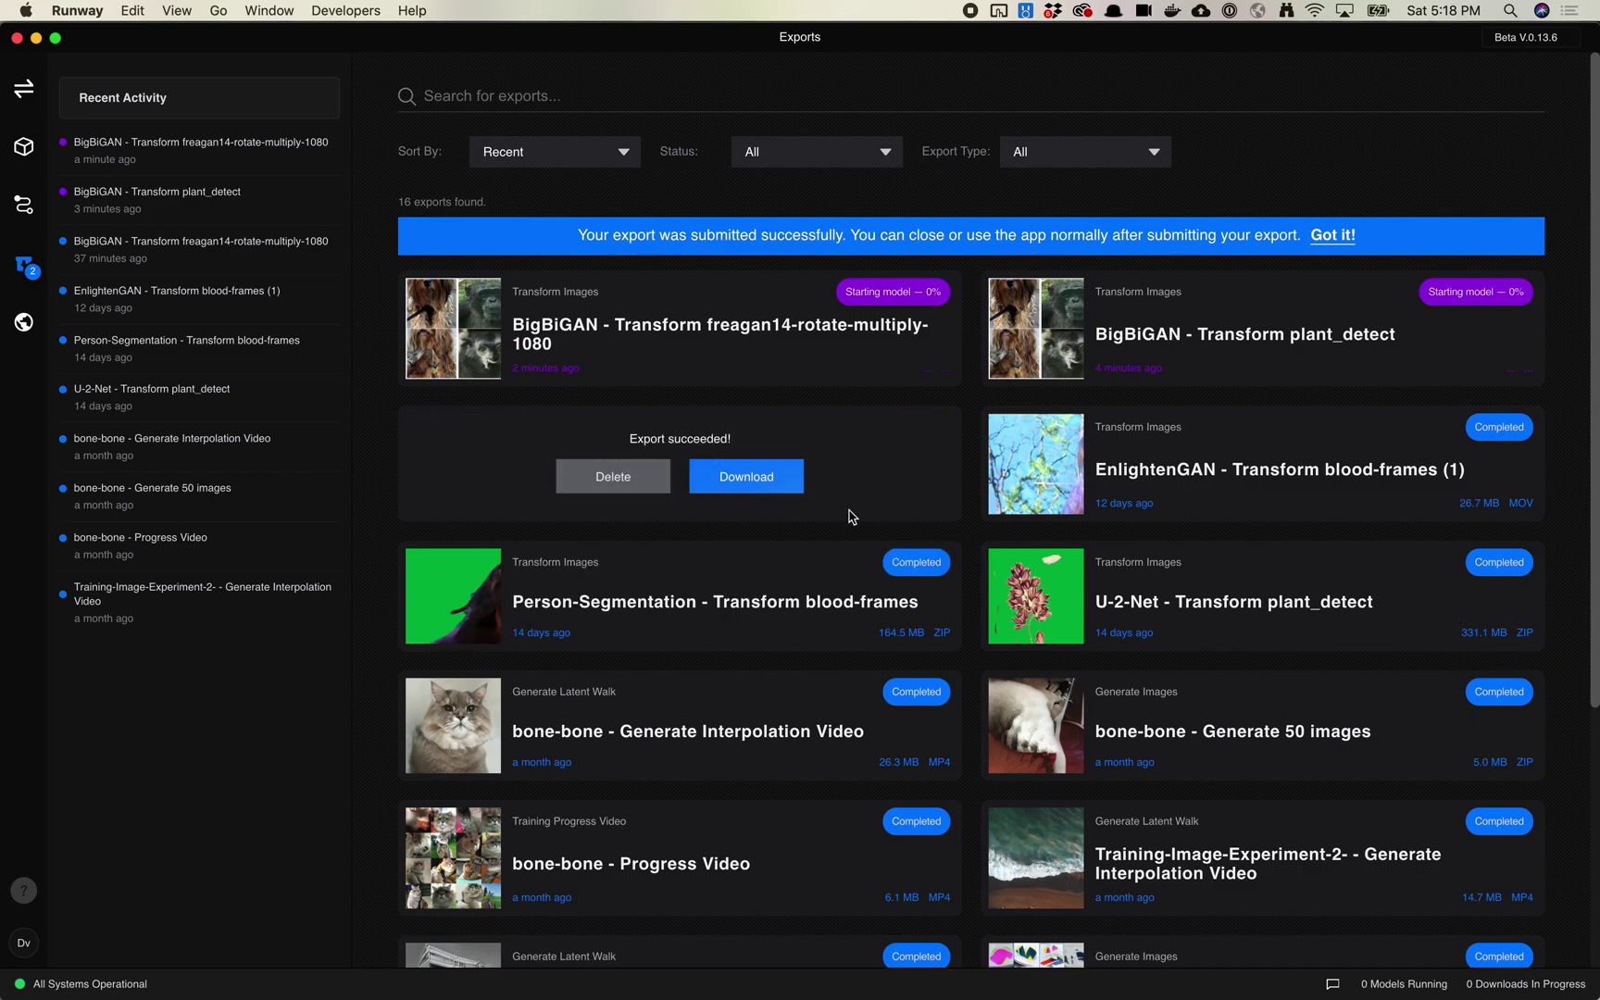